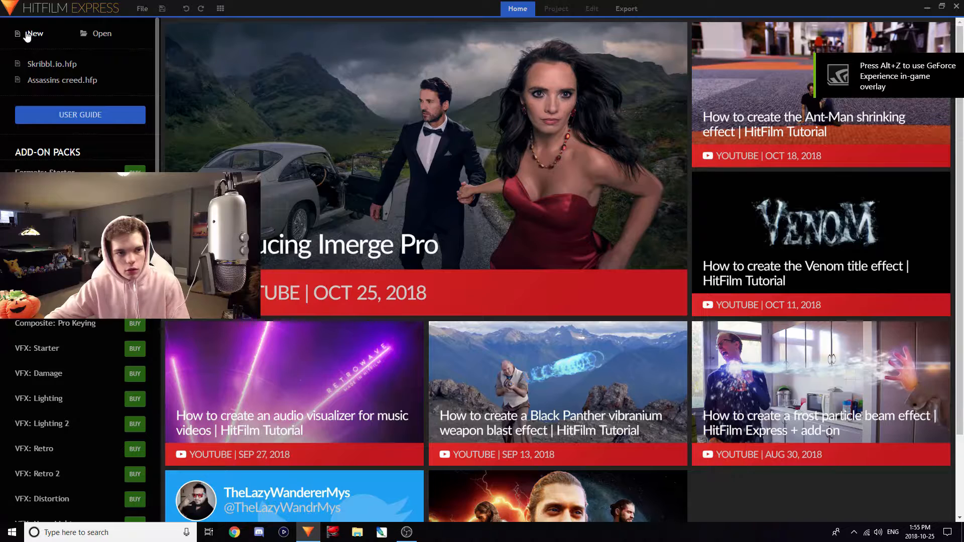
Create a new project and import the mozu gameplay video into its media library.
left_click(109, 139)
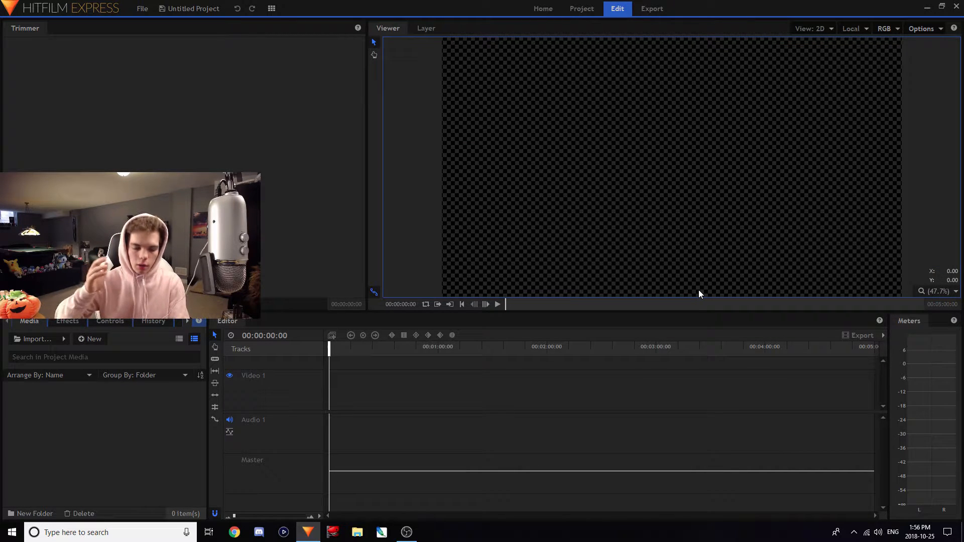
left_click(34, 339)
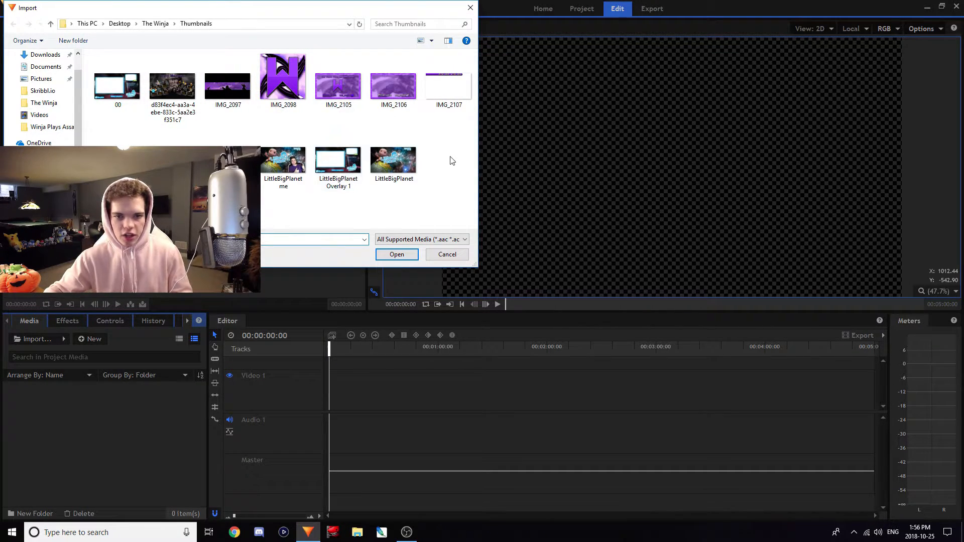
left_click(470, 7)
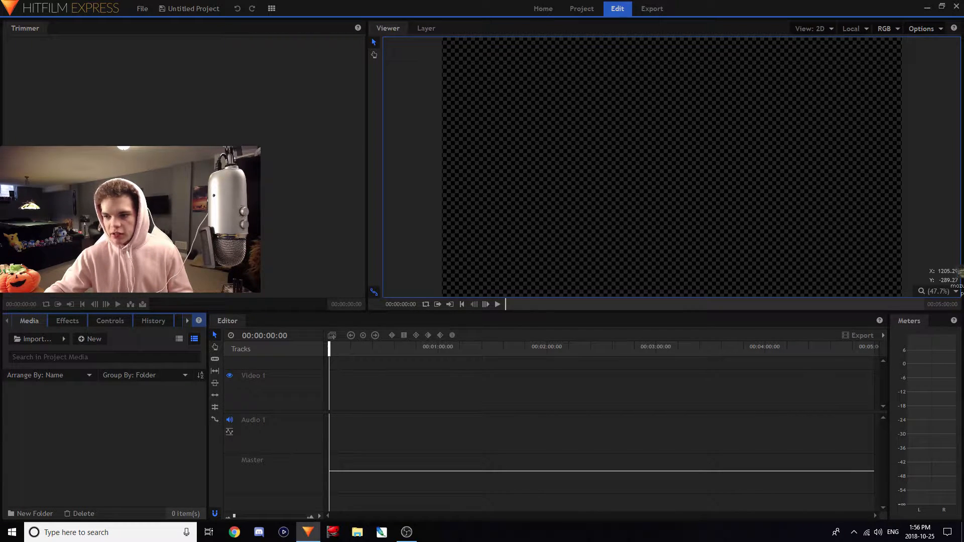
left_click_drag(963, 251, 143, 424)
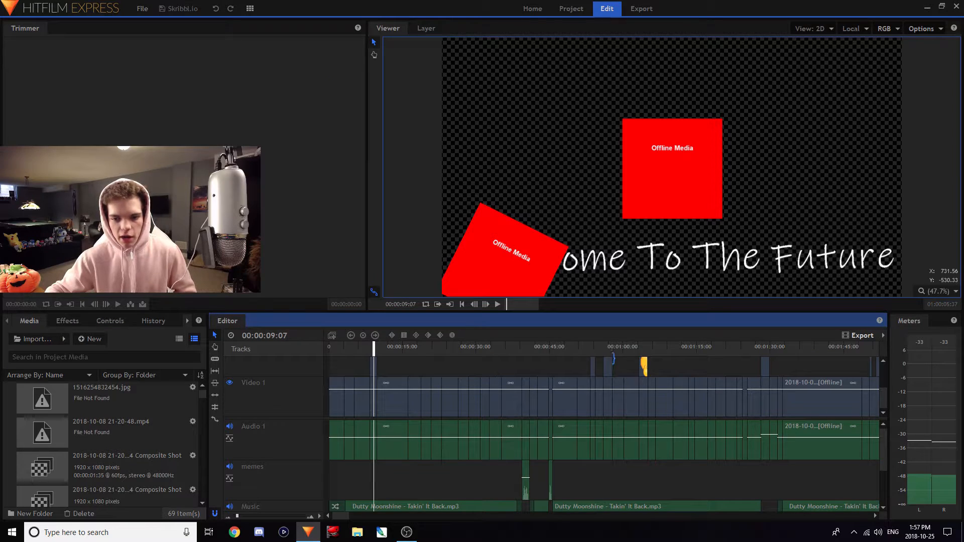
Skim the Skribbl.io project's timeline around 0:47 to 1:04 to examine its overlay clips.
left_click_drag(577, 350, 560, 350)
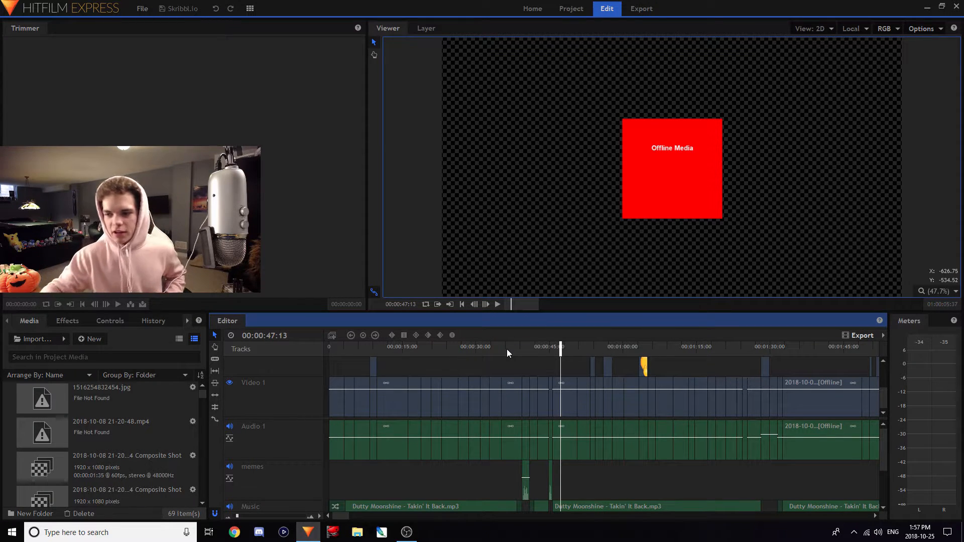
left_click(584, 349)
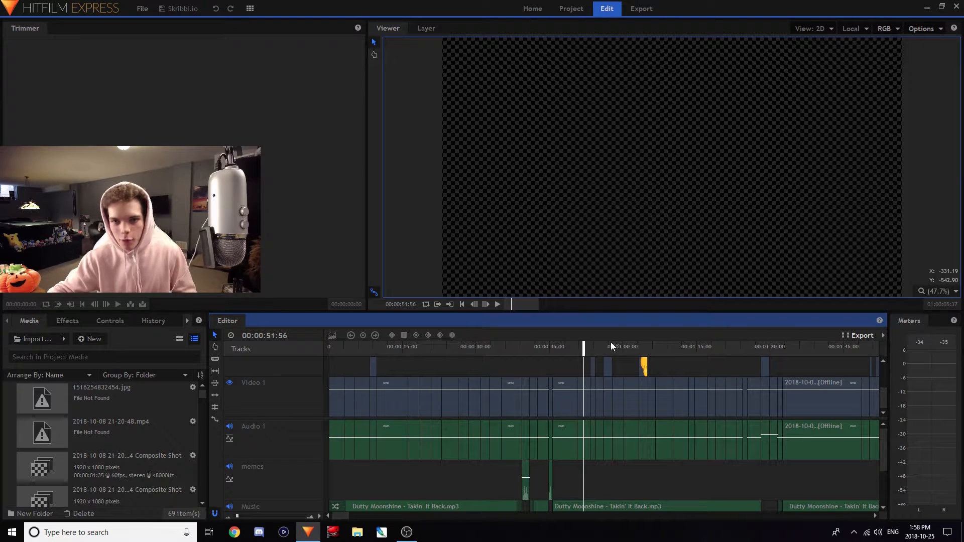
left_click_drag(590, 347, 606, 348)
left_click(642, 346)
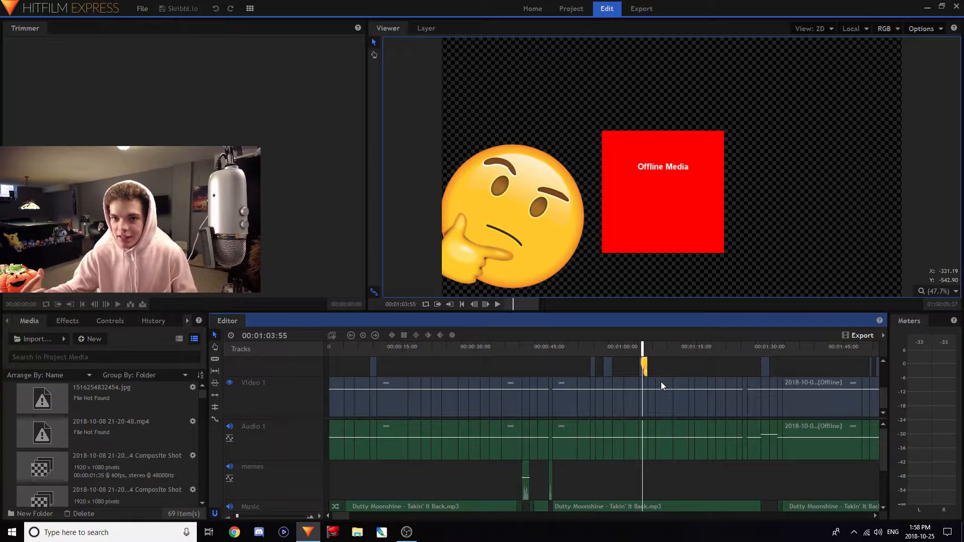
Create a new project and import mozu game play.mp4 into its media.
key("ctrl+n")
left_click_drag(0, 452, 77, 431)
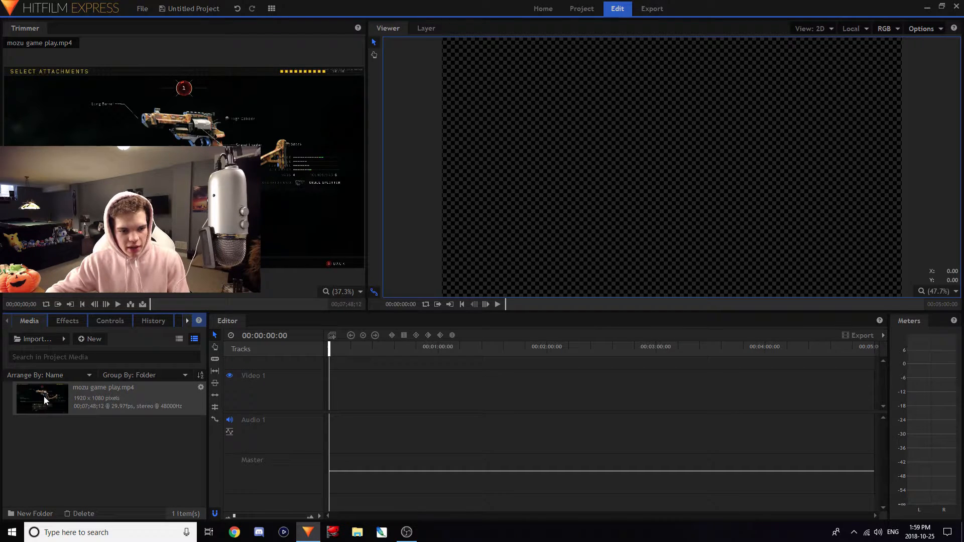
Place mozu game play.mp4 at the very start of the timeline and match the sequence settings to the clip.
left_click_drag(169, 393, 339, 390)
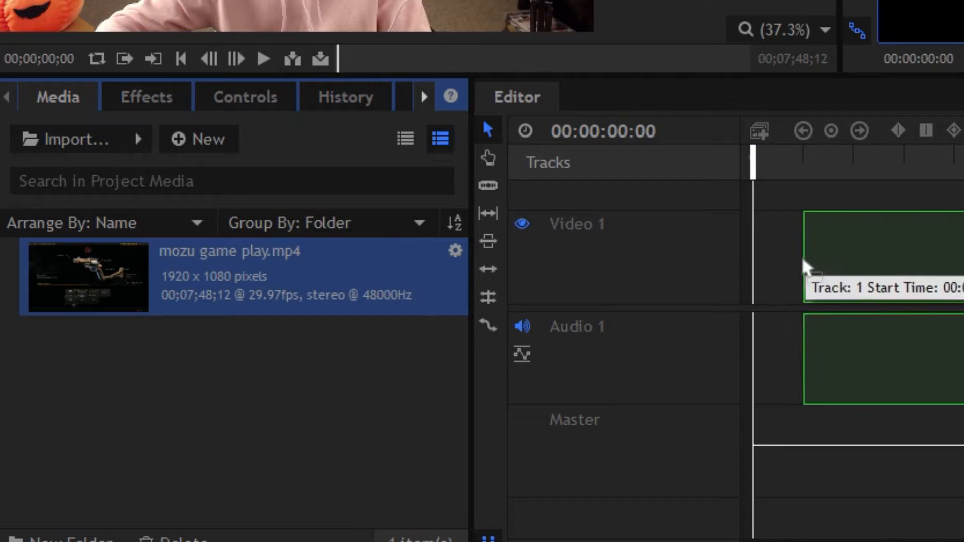
left_click_drag(773, 259, 773, 259)
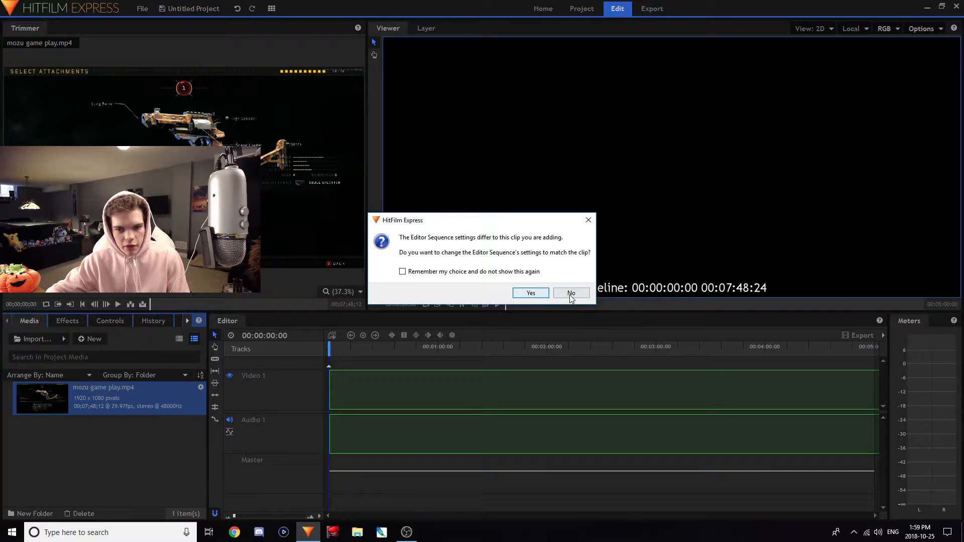
left_click(532, 295)
left_click(388, 364)
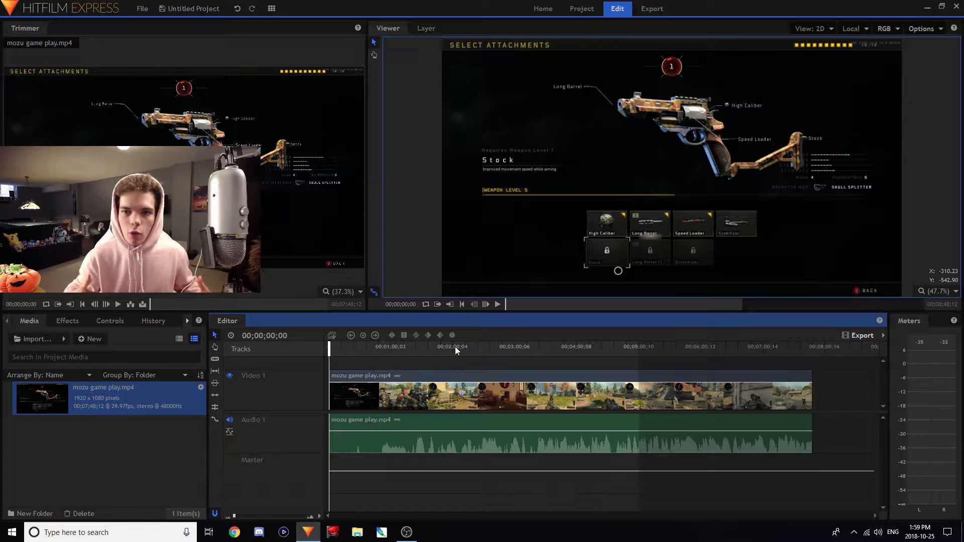
left_click_drag(454, 347, 329, 349)
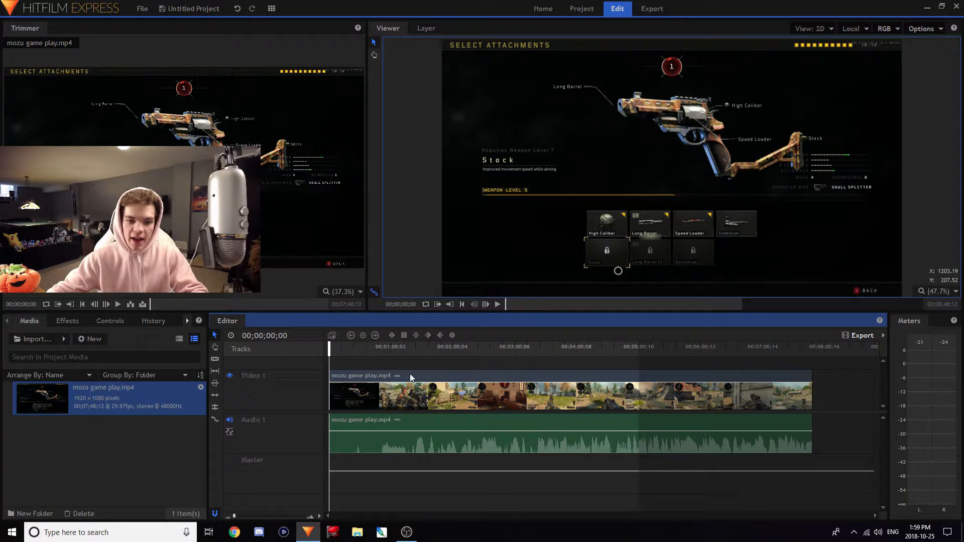
left_click(329, 347)
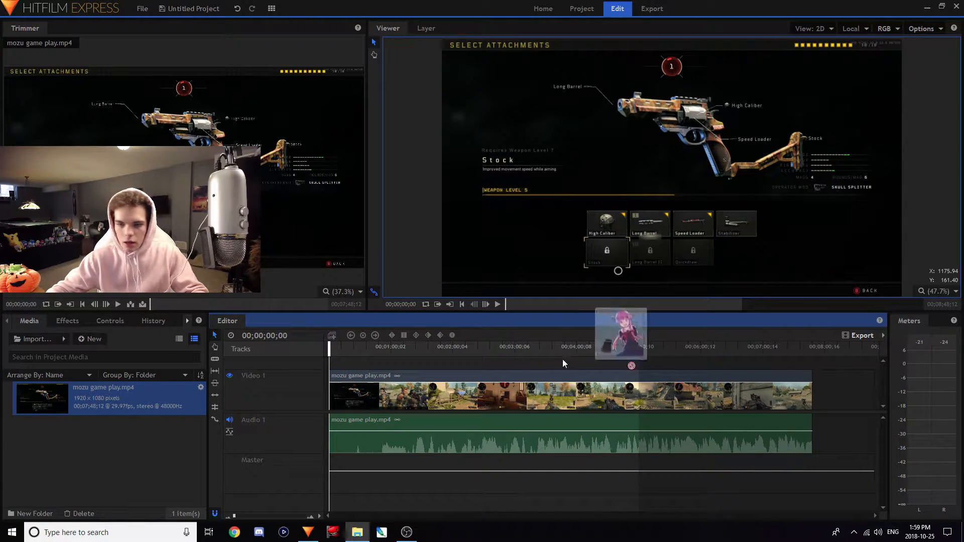
Import the pink-haired anime character PNG and place it at the timeline start on a track above the gameplay.
left_click_drag(629, 362, 168, 455)
left_click_drag(53, 403, 353, 365)
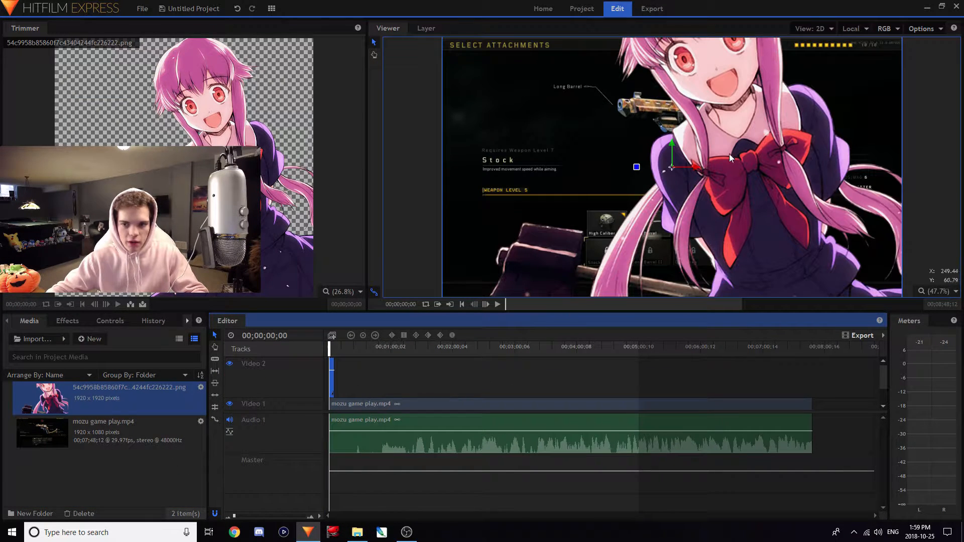
Move the anime character to the frame's lower right, shrink it slightly, and shift its clip to just before the one-minute mark.
left_click_drag(729, 154, 723, 241)
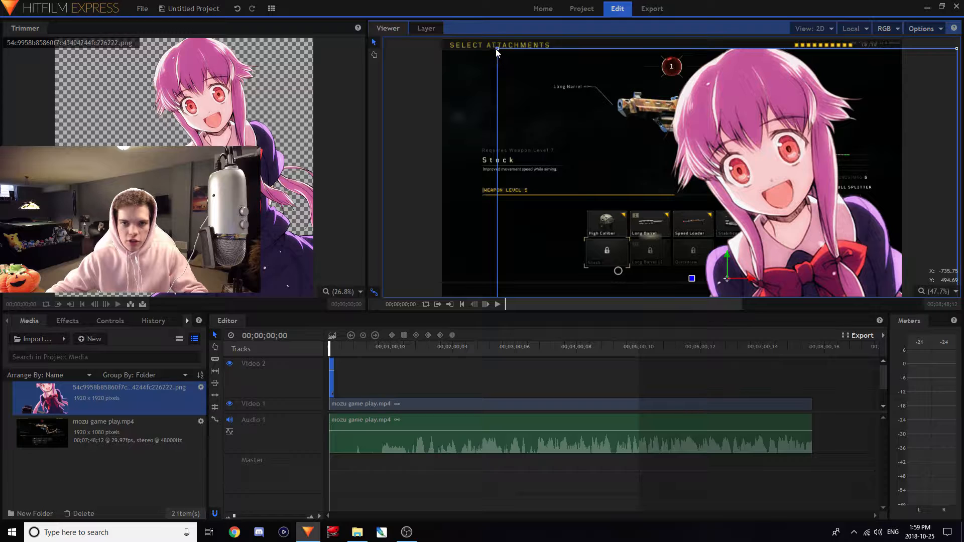
left_click_drag(497, 51, 537, 90)
left_click_drag(335, 374, 372, 379)
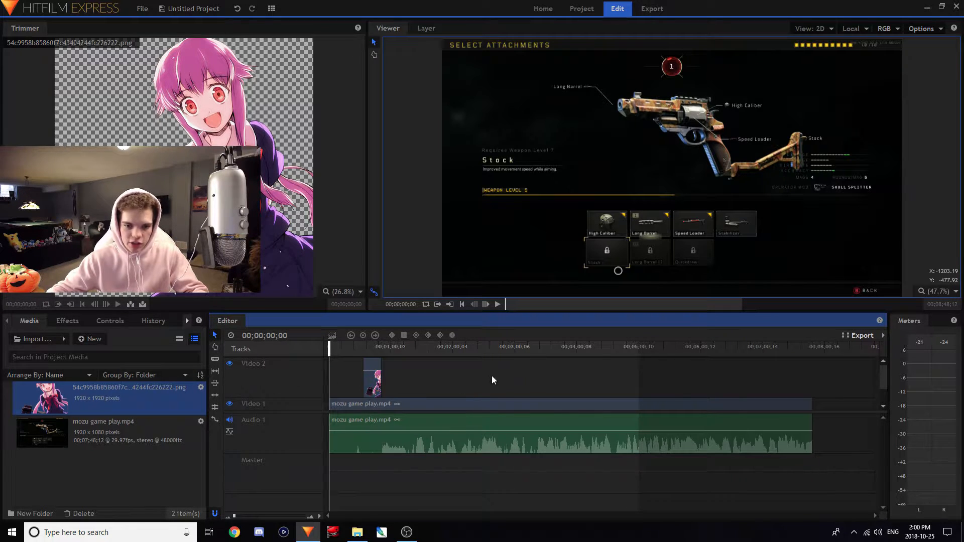
Import can trash.png and place it on Video 2 just before the two-minute mark, with the playhead at 00;01;54;24.
left_click_drag(323, 453, 119, 471)
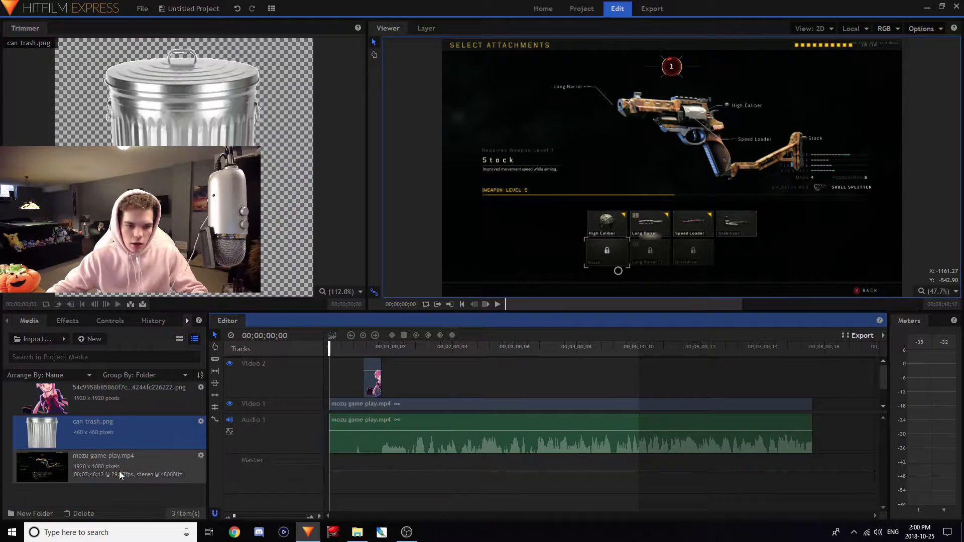
left_click_drag(200, 434, 452, 348)
left_click(446, 349)
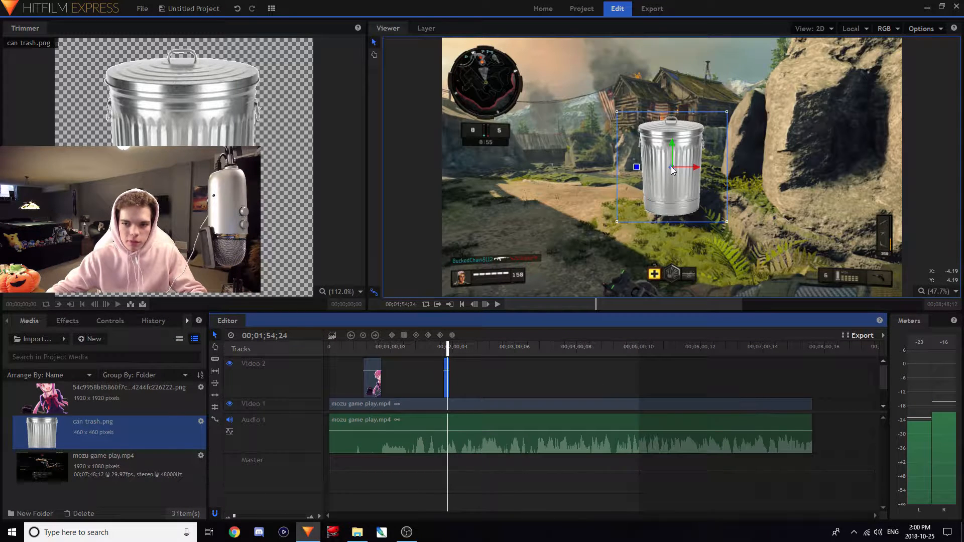
Move the trash can image toward the right of the frame, tilt it counter-clockwise and enlarge it.
left_click_drag(657, 175, 686, 162)
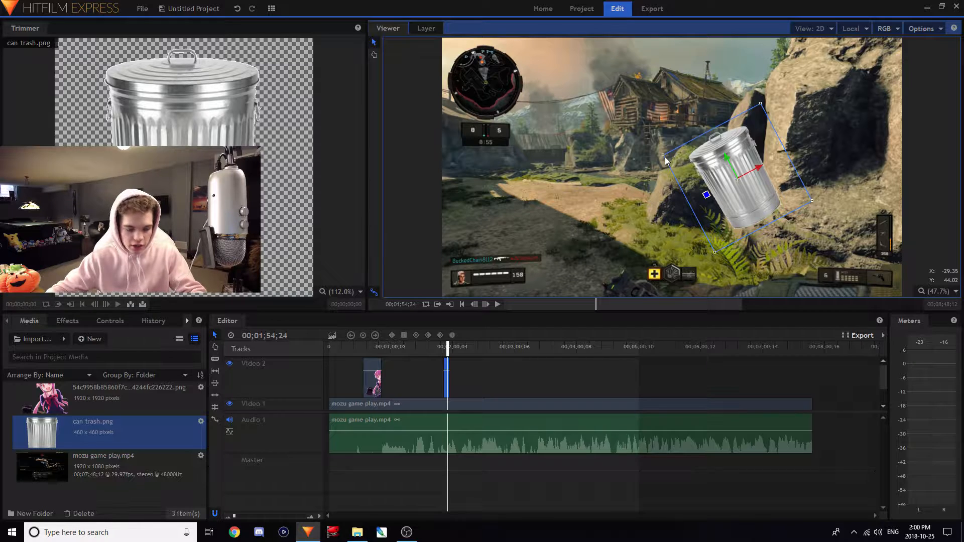
left_click_drag(660, 159, 606, 141)
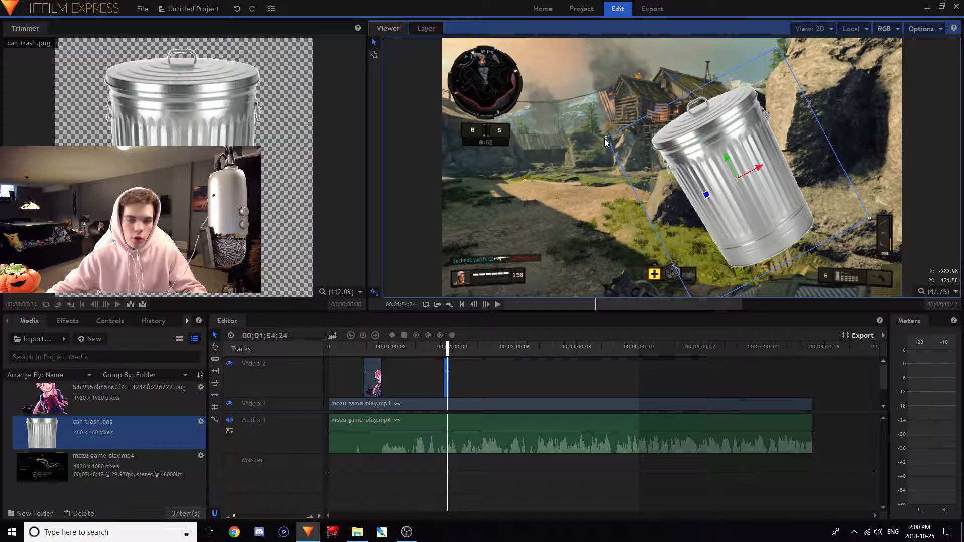
left_click(577, 208)
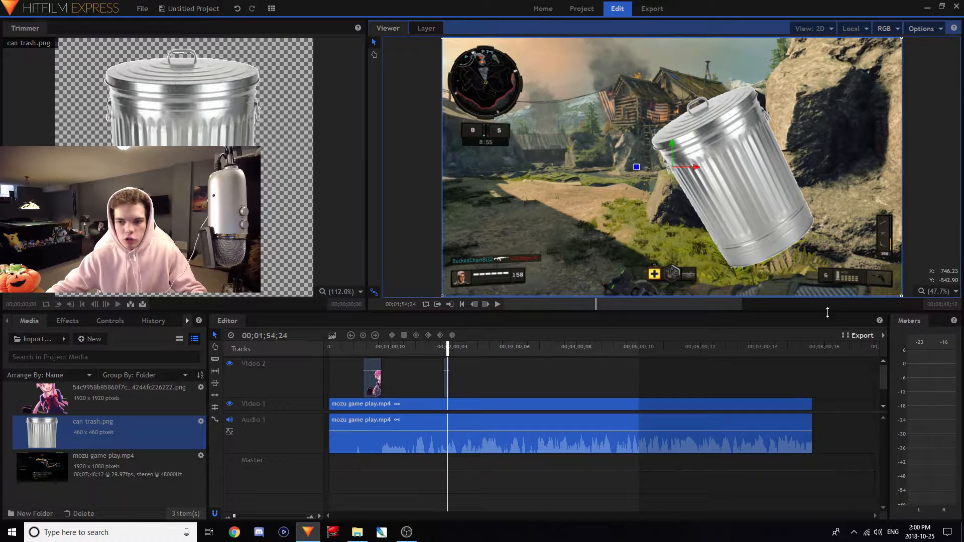
left_click(484, 369)
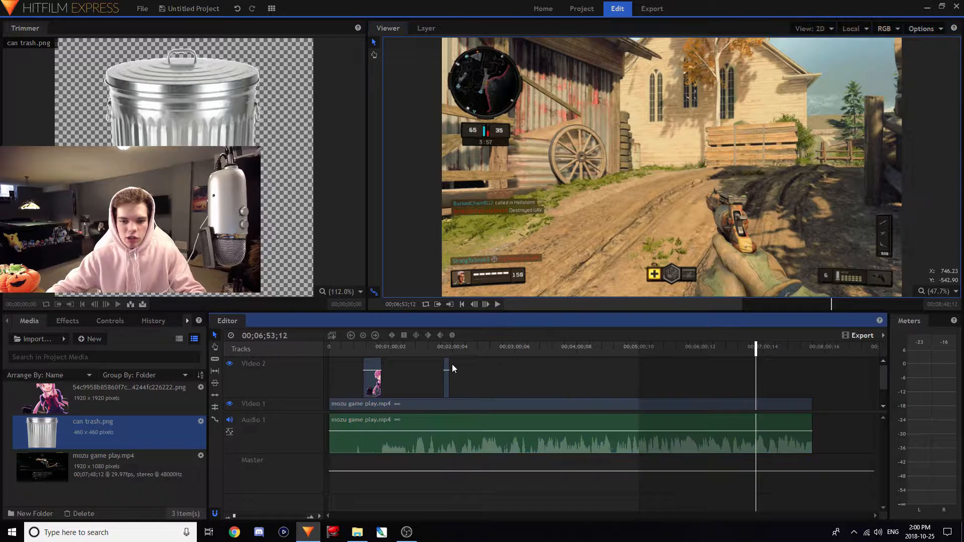
Slice the gameplay clip at 00;01;32;13, about 3:30 and about 4:45.
left_click(443, 348)
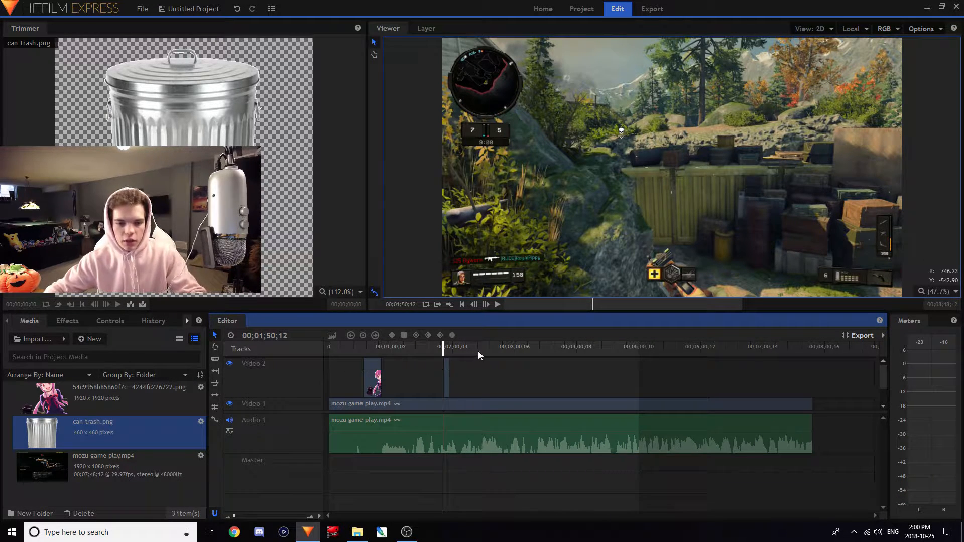
mouse_move(408, 352)
left_mouse_down()
mouse_move(375, 348)
mouse_move(424, 349)
left_mouse_up()
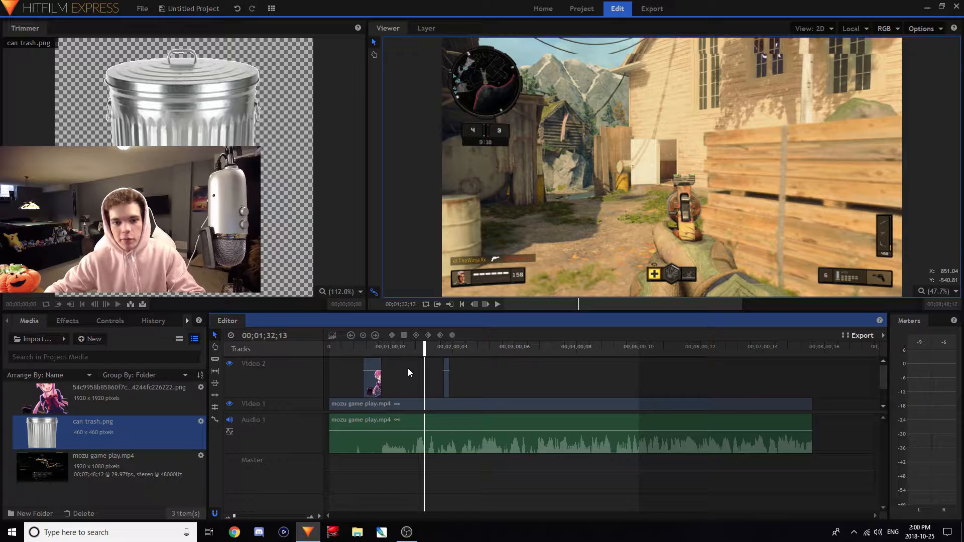
key("y")
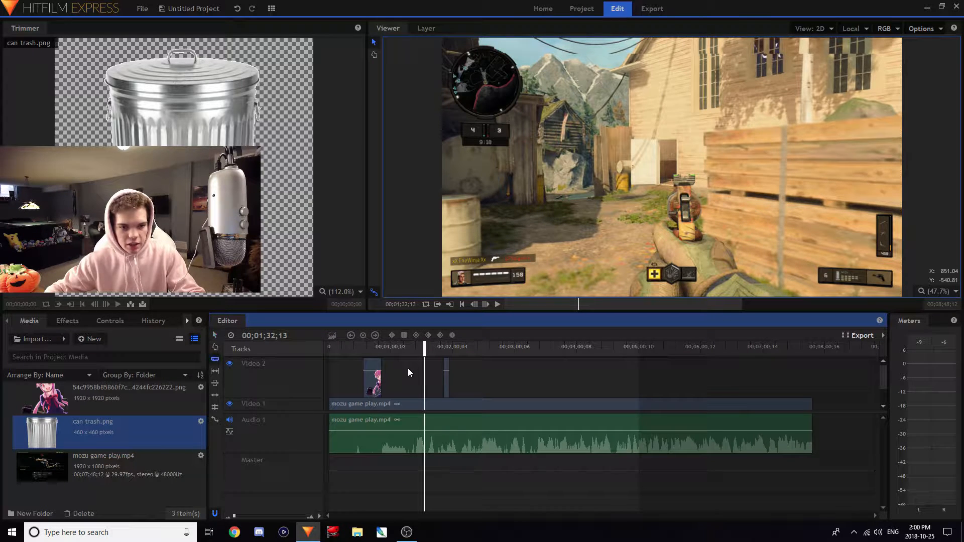
left_click(425, 423)
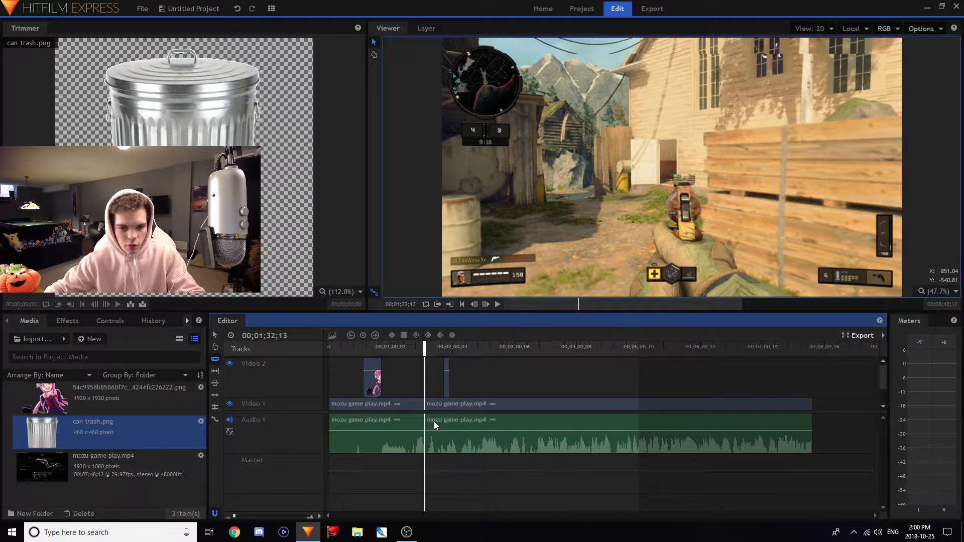
left_click(547, 425)
left_click(621, 424)
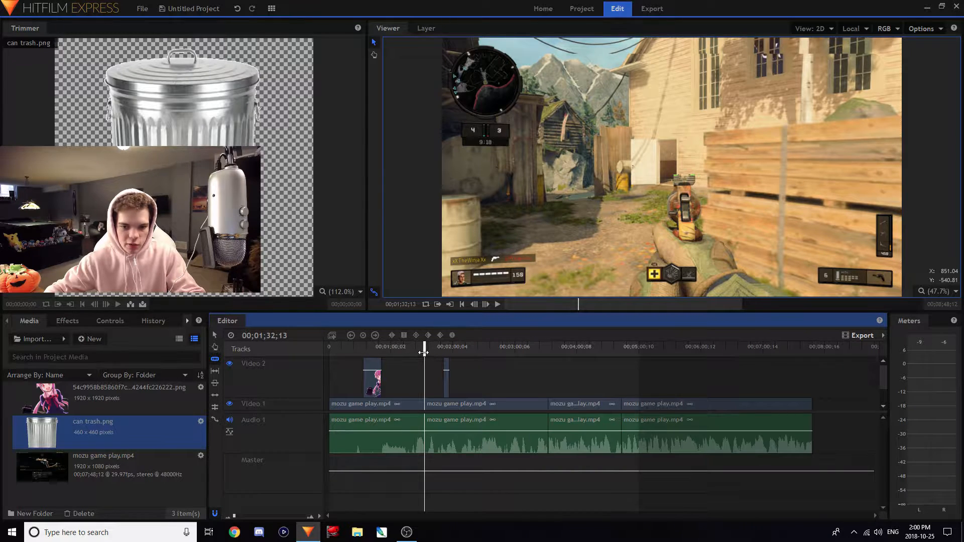
Slice the gameplay at both ends of the anime image's clip and remove the segment beneath it.
left_click_drag(424, 353, 431, 353)
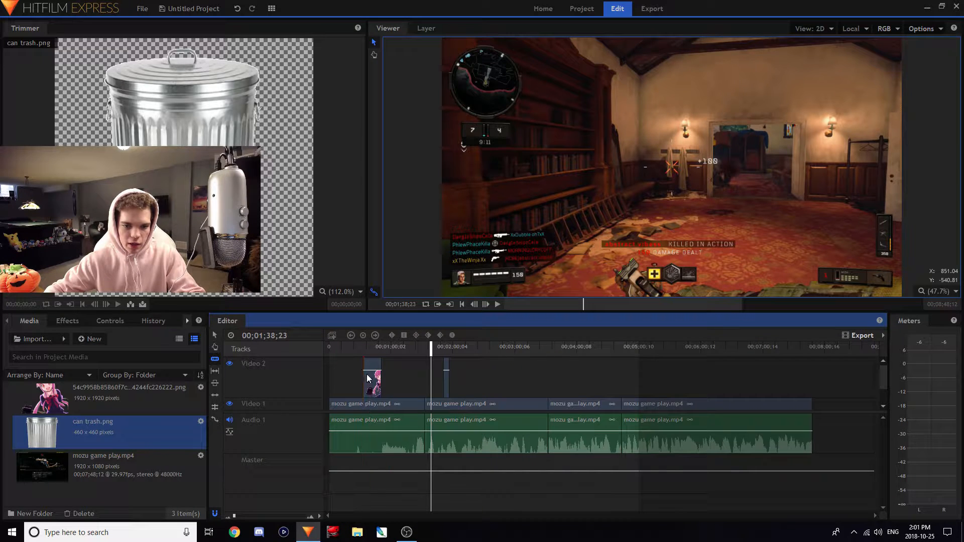
left_click(362, 405)
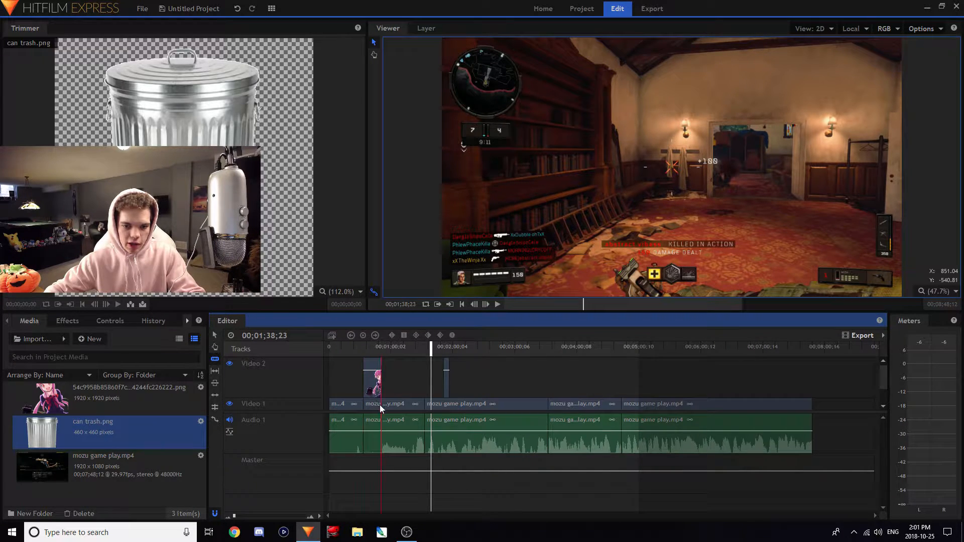
right_click(364, 407)
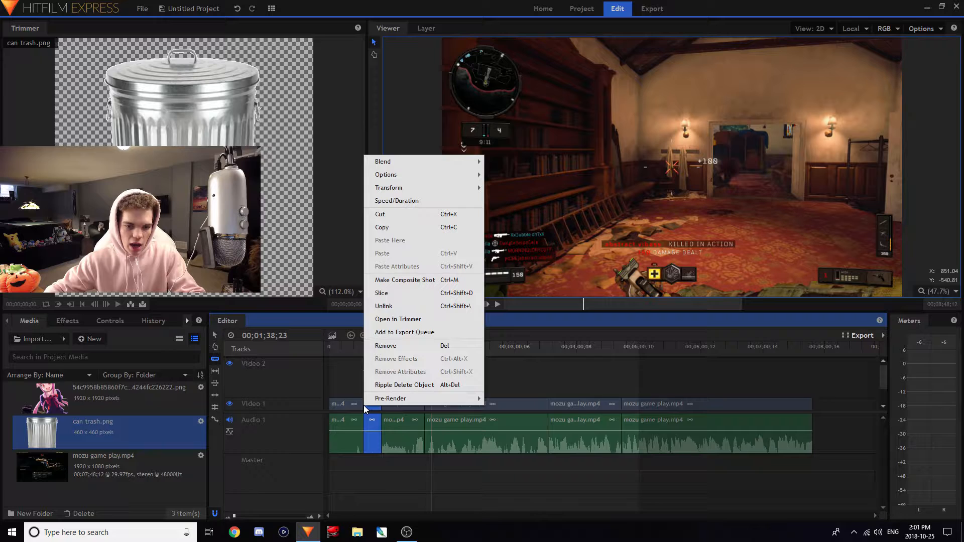
left_click(387, 345)
left_click(370, 346)
left_click_drag(370, 348, 371, 348)
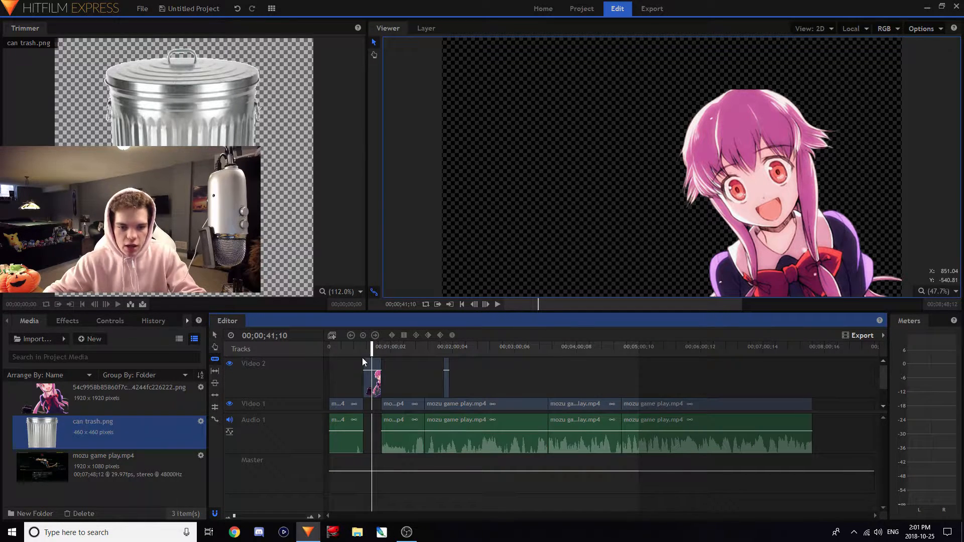
Slice the gameplay clip once more at about 2:28 and bring the playhead to 00;01;17;10.
left_click(480, 422)
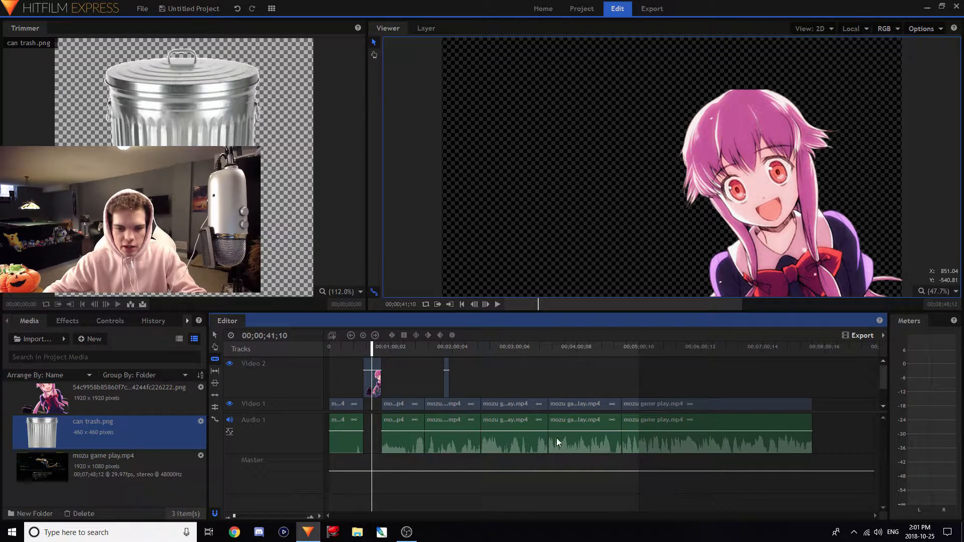
left_click(399, 350)
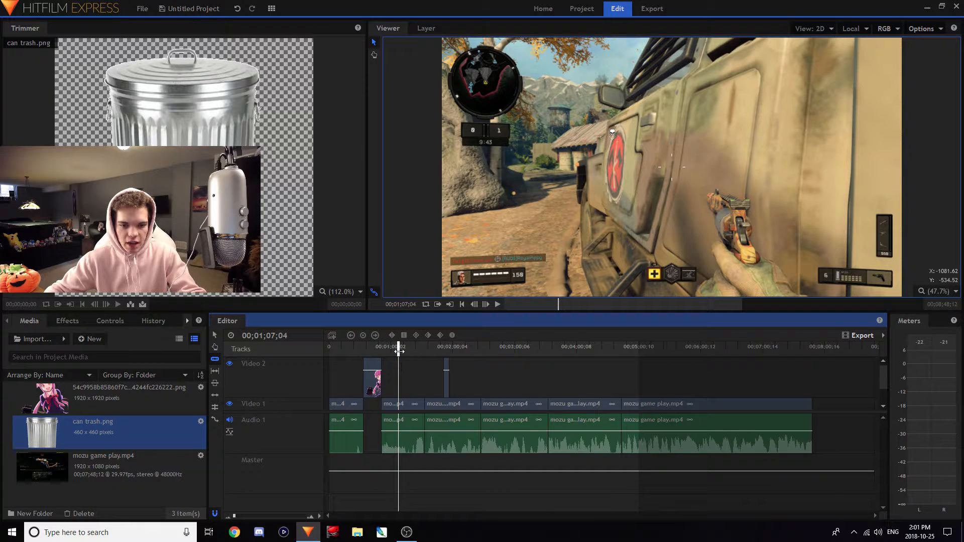
left_click_drag(399, 351, 402, 351)
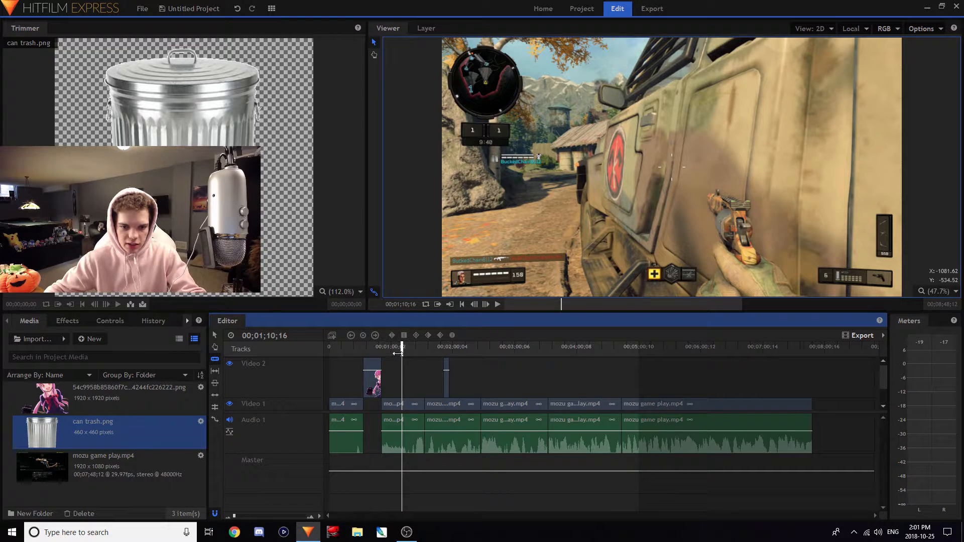
left_click_drag(402, 353, 409, 353)
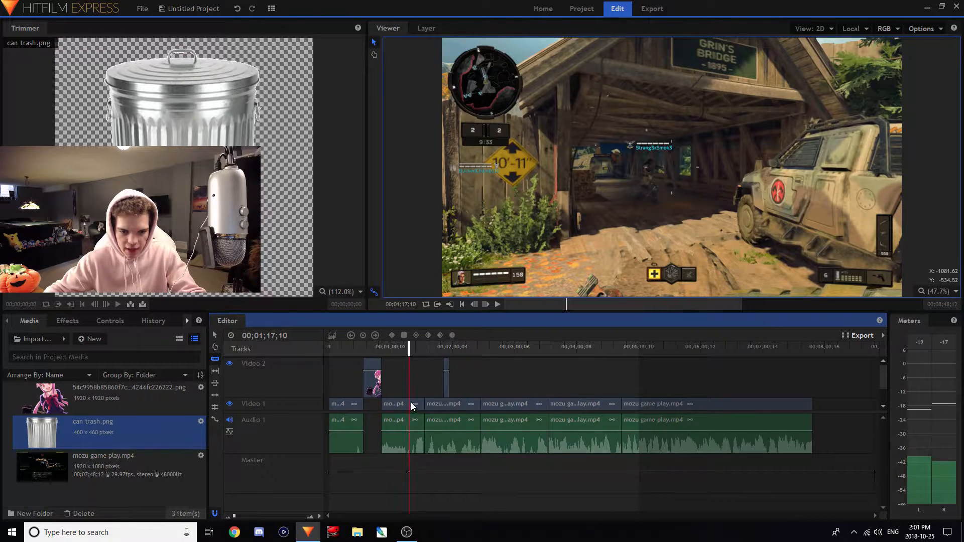
Undo the segment removal and all slices so the gameplay clip is one uncut piece again.
key("ctrl+z")
key("ctrl+z")
key("ctrl+z")
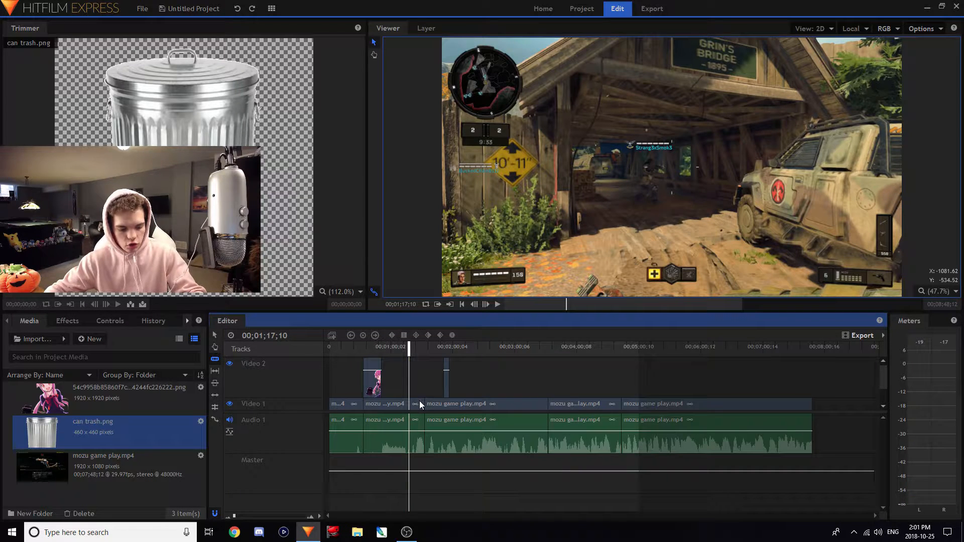
key("ctrl+z")
key("ctrl+z")
key("ctrl+z")
key("ctrl+z")
key("ctrl+z")
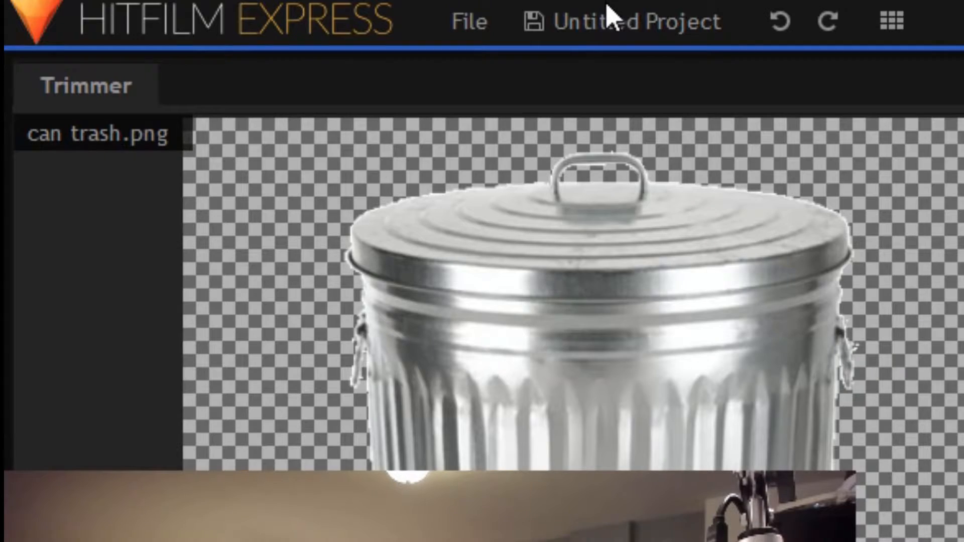
Save the project under the name TEST VIDEO.
left_click(186, 9)
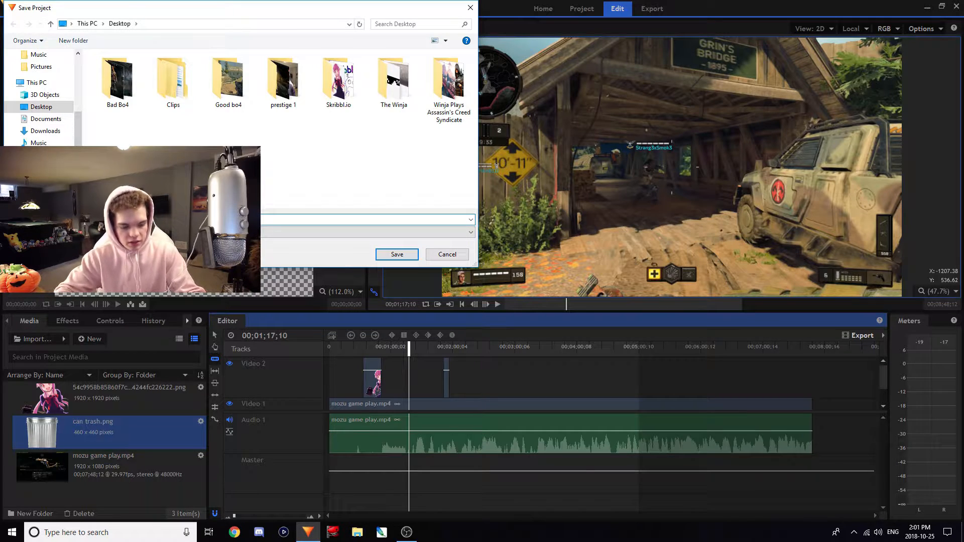
Slice the gameplay clip at 00;03;53;01 and remove the part before the cut.
left_click_drag(408, 350, 569, 347)
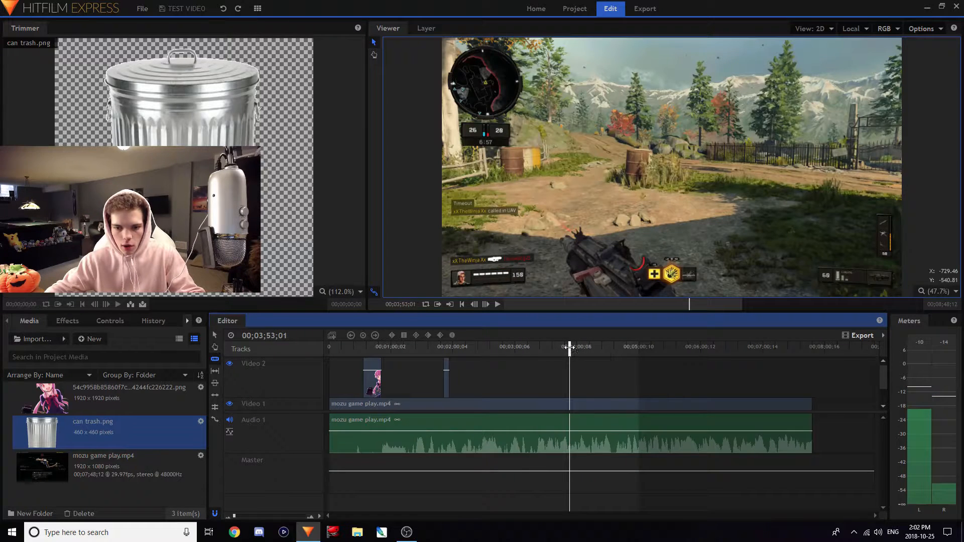
left_click(568, 415)
right_click(545, 422)
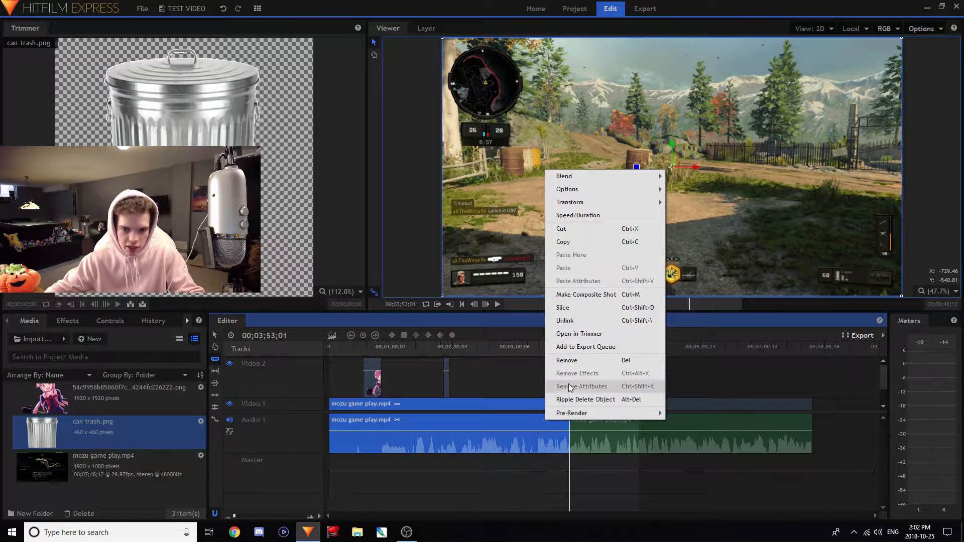
left_click(571, 360)
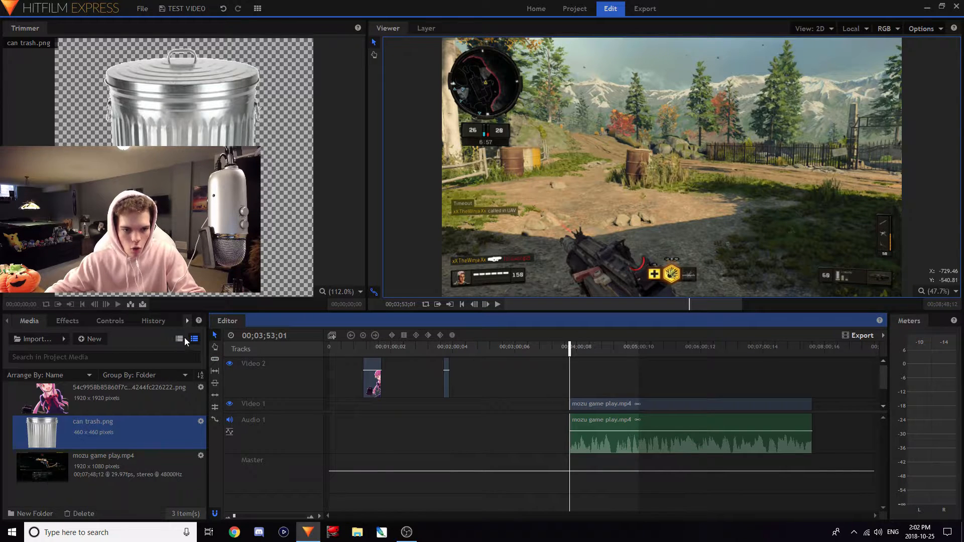
With the selection tool, move the anime image from Video 2 down to Video 1 at about 0:16.
key("v")
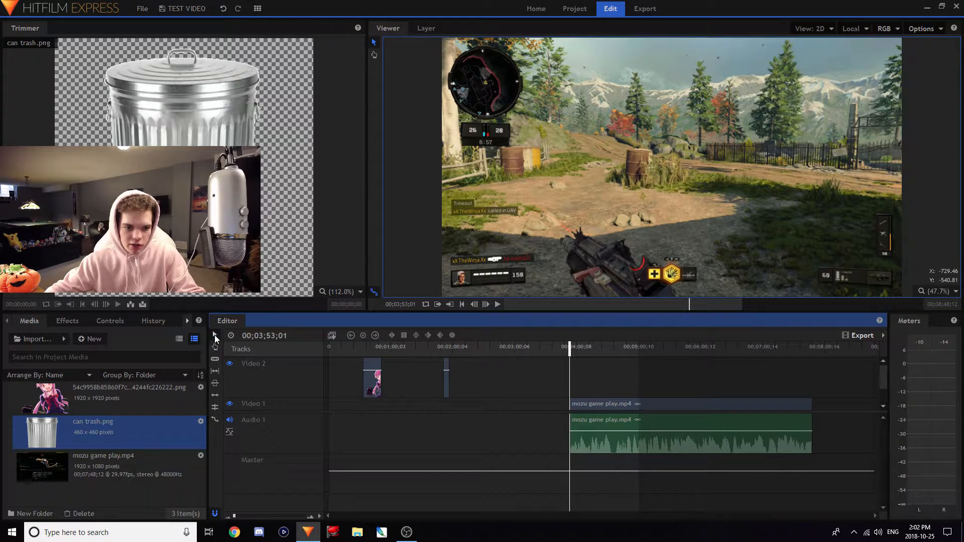
left_click(215, 359)
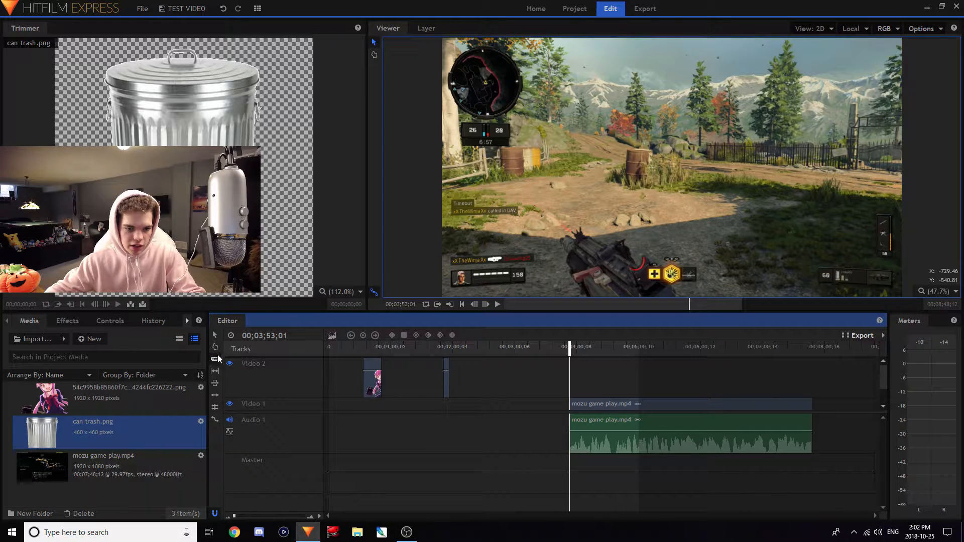
left_click(215, 335)
mouse_move(579, 405)
left_mouse_down()
mouse_move(542, 394)
mouse_move(342, 395)
mouse_move(585, 392)
left_mouse_up()
left_click(526, 402)
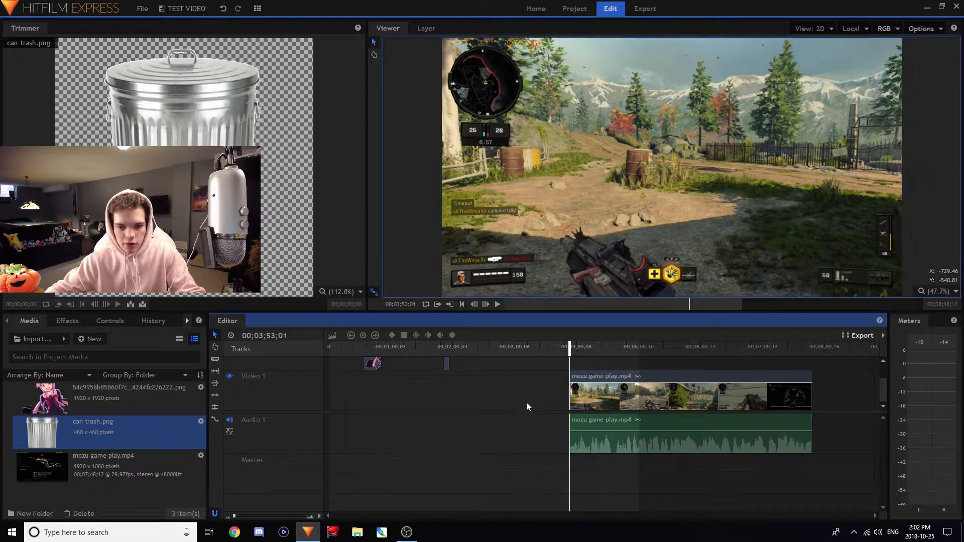
left_click_drag(374, 365, 355, 399)
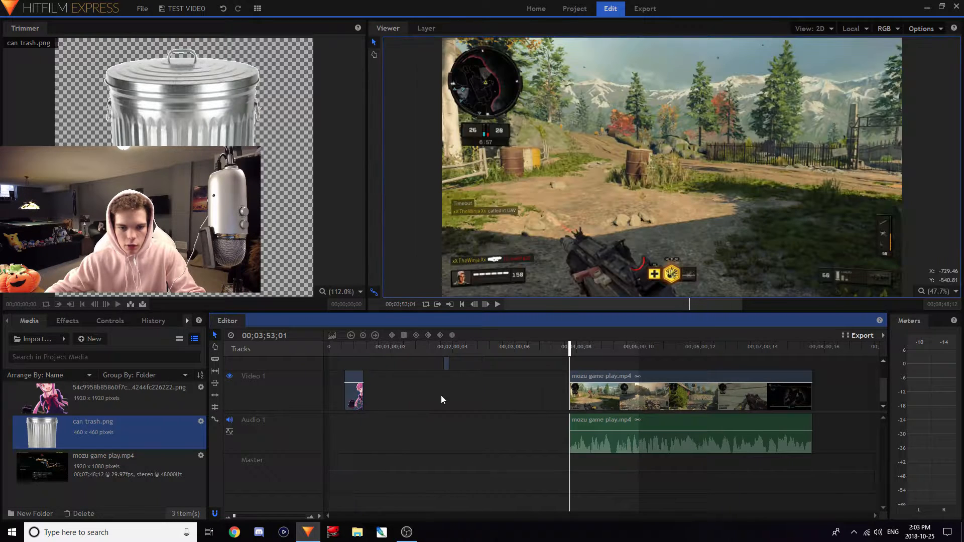
Close the empty gap between the anime image and the gameplay clip on Video 1.
right_click(408, 396)
left_click(481, 397)
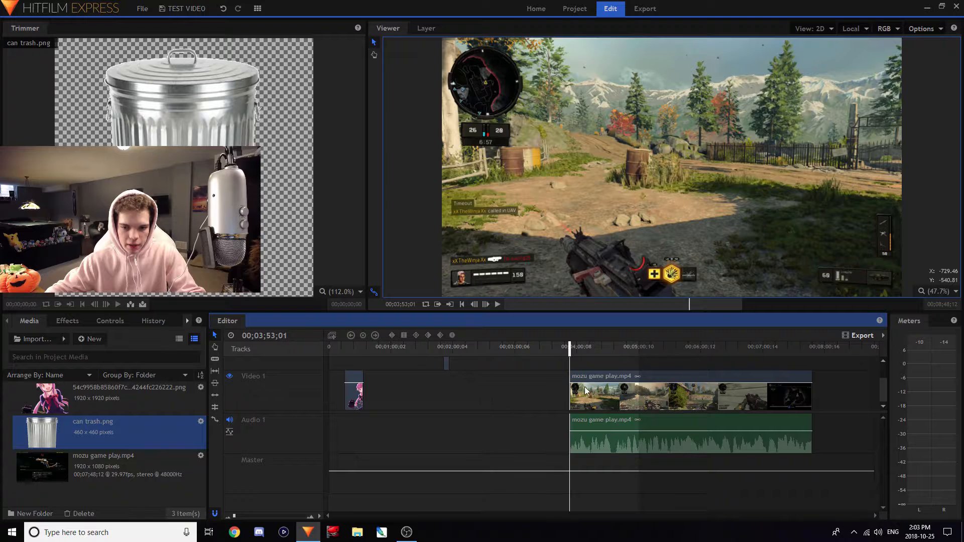
mouse_move(587, 390)
left_mouse_down()
mouse_move(601, 398)
mouse_move(393, 399)
mouse_move(591, 398)
left_mouse_up()
left_click(498, 397)
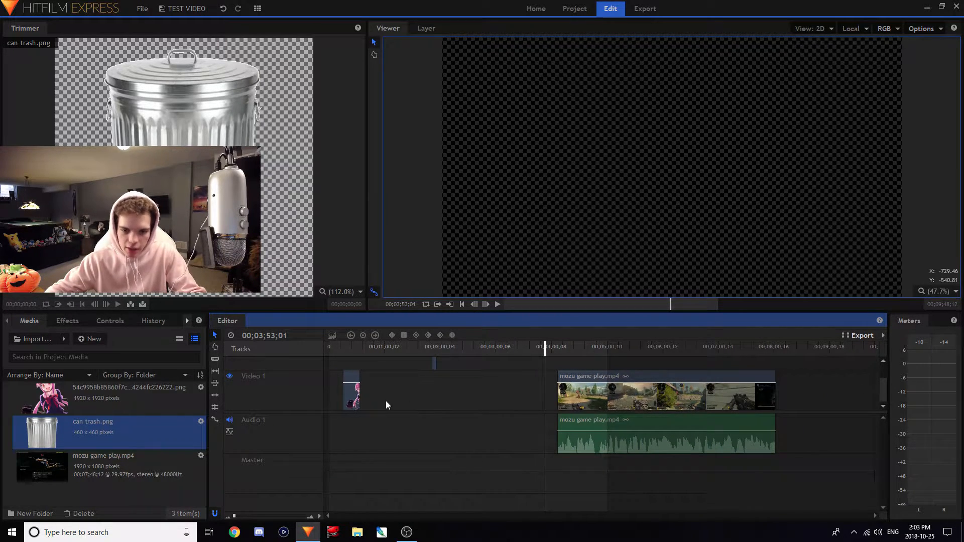
right_click(435, 397)
left_click(475, 427)
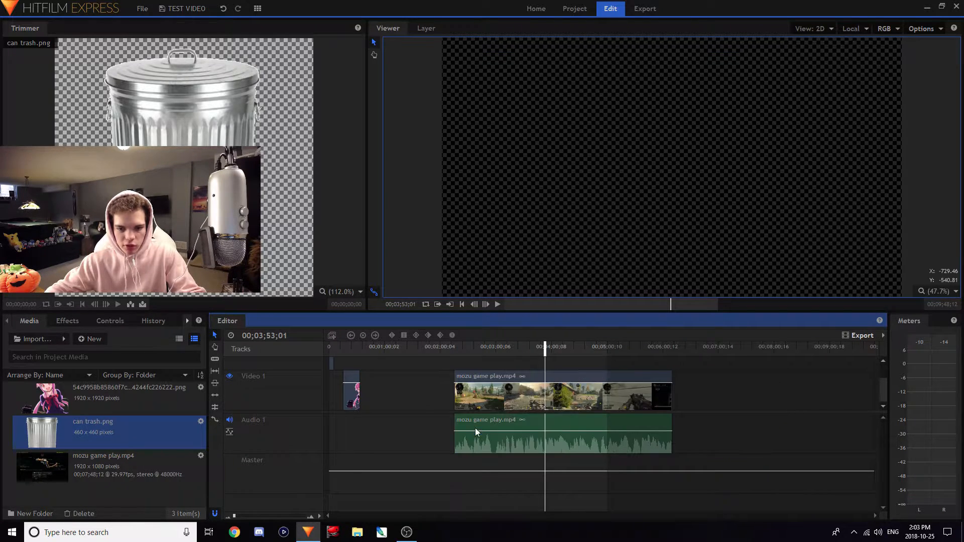
right_click(409, 394)
left_click(427, 427)
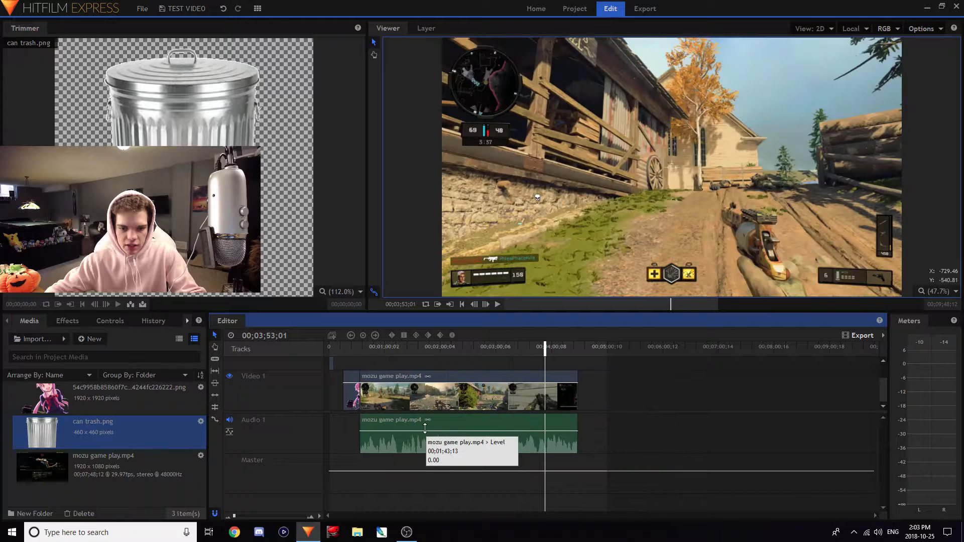
Return the anime image to Video 2 at about 0:55, start the gameplay at zero, and place the playhead at 00;00;41;04.
mouse_move(352, 355)
left_mouse_down()
mouse_move(392, 355)
mouse_move(350, 355)
left_mouse_up()
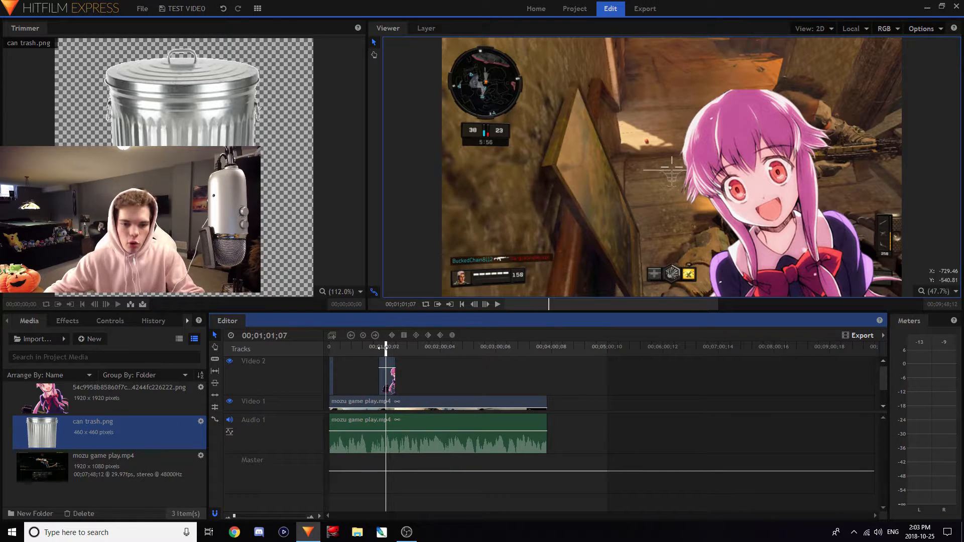
left_click_drag(382, 347, 367, 346)
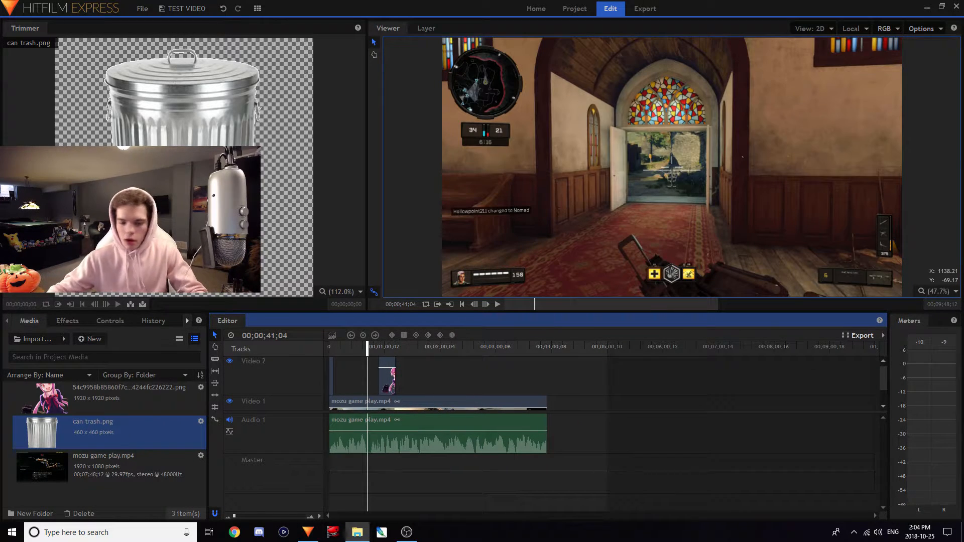
left_click_drag(382, 462, 133, 460)
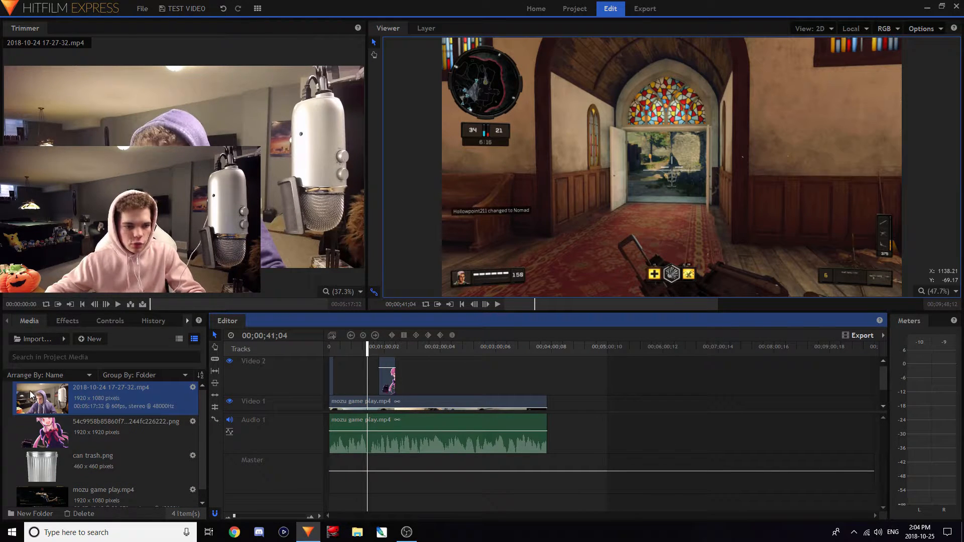
left_click_drag(33, 398, 459, 383)
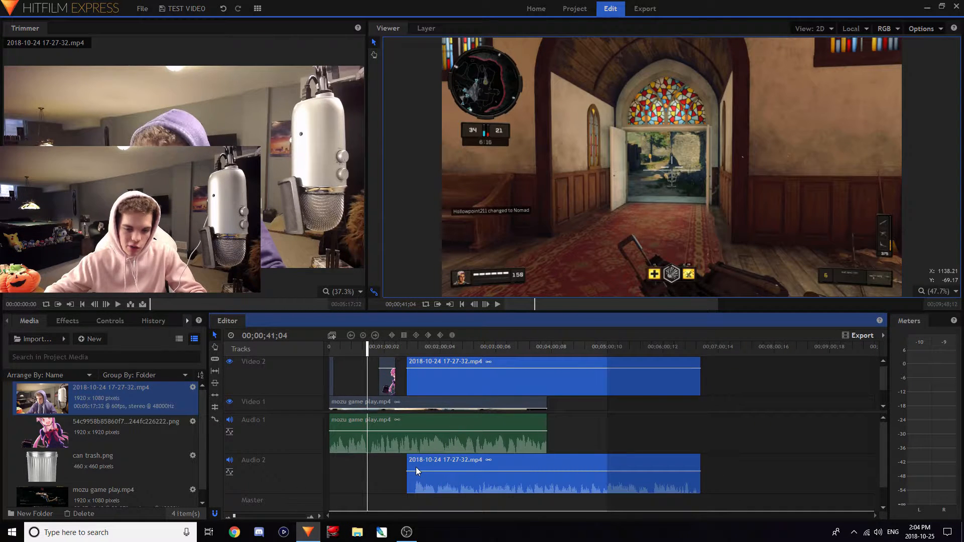
Rename the Audio 2 track to CAM.
right_click(261, 462)
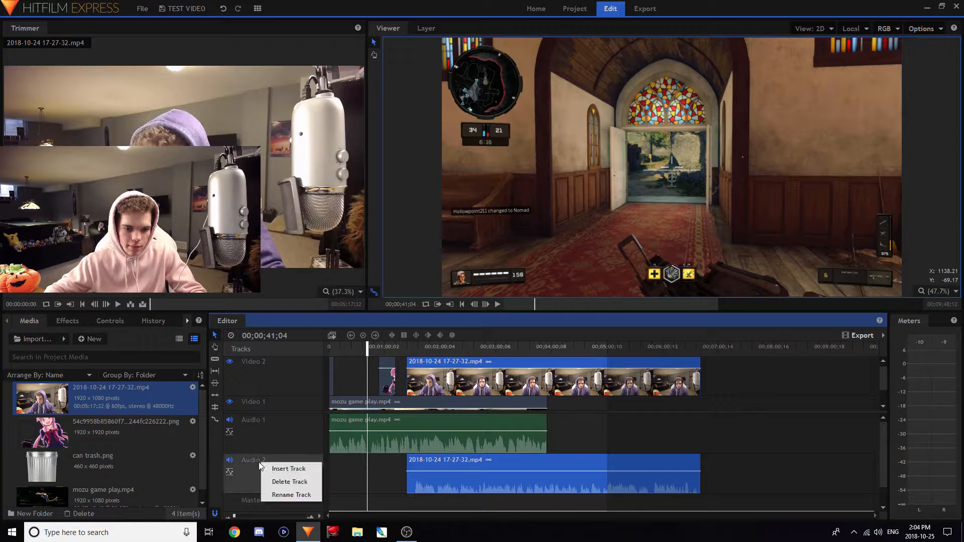
left_click(297, 497)
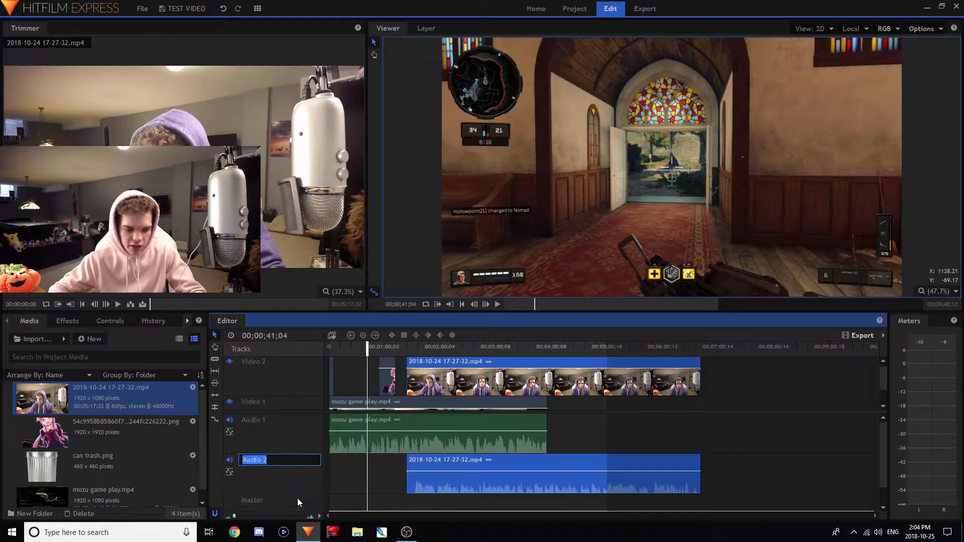
type("CAM")
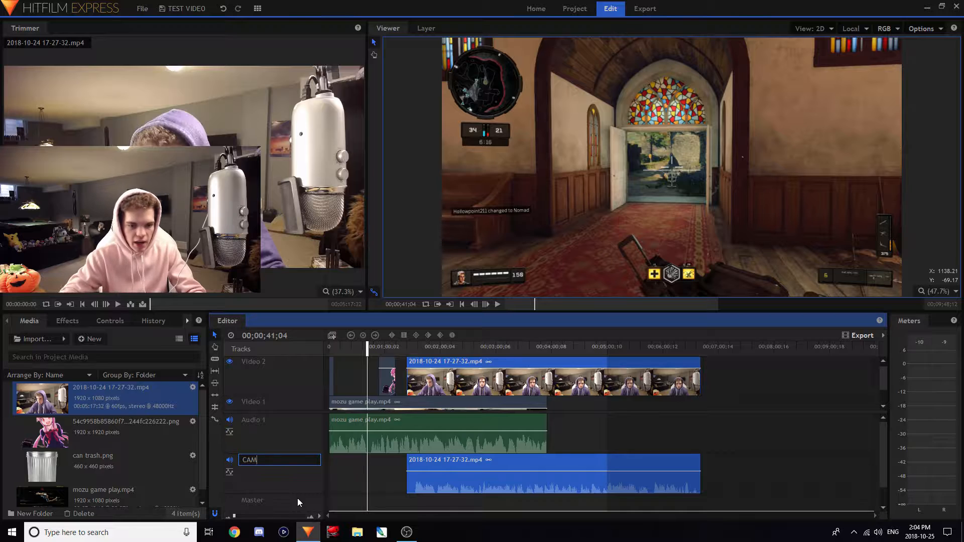
key("Return")
left_click(377, 464)
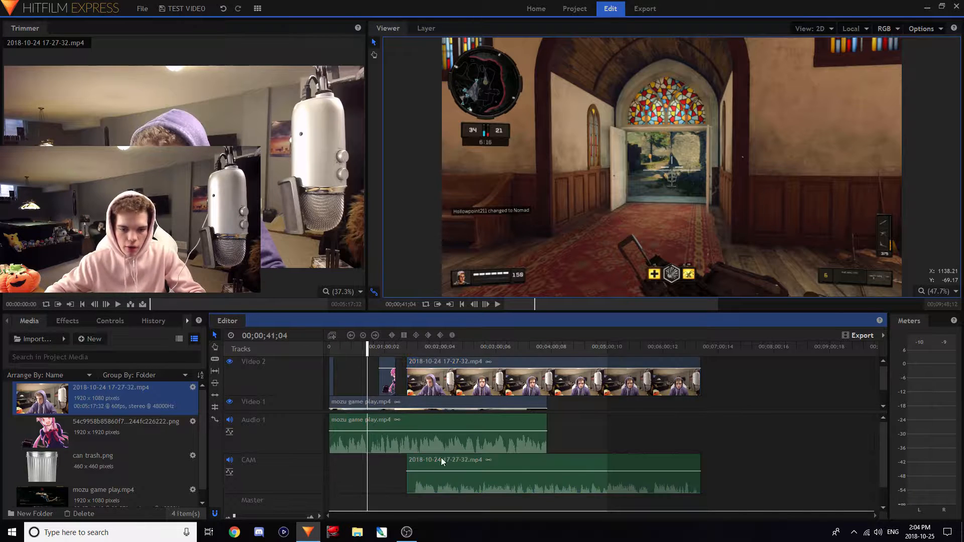
right_click(254, 361)
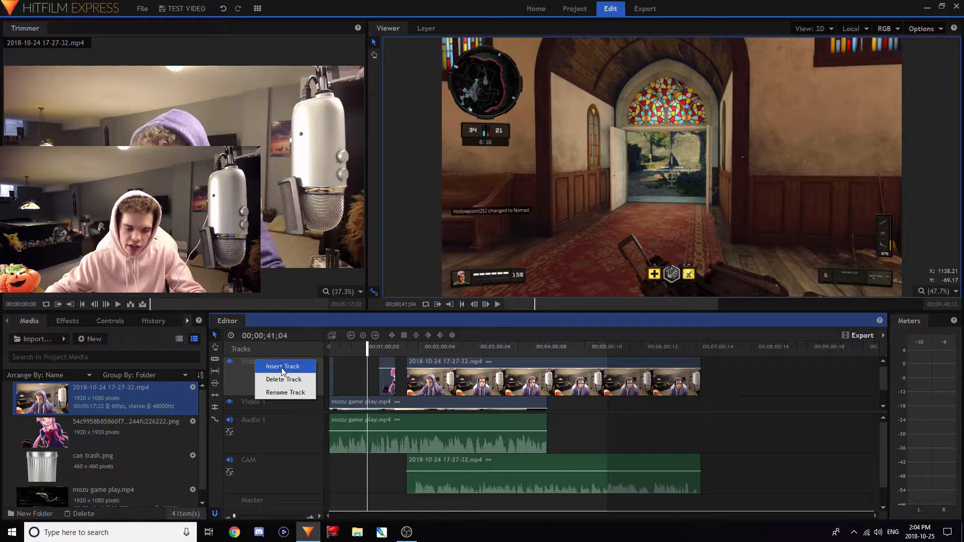
left_click(348, 381)
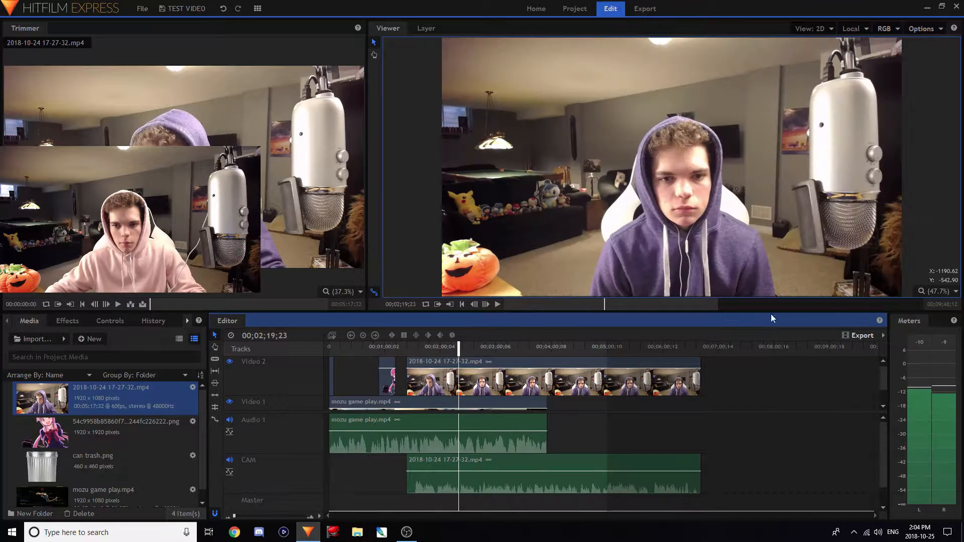
Select the webcam video in the viewer at 00;02;19;23 and move it toward the lower right of the frame.
left_click(656, 122)
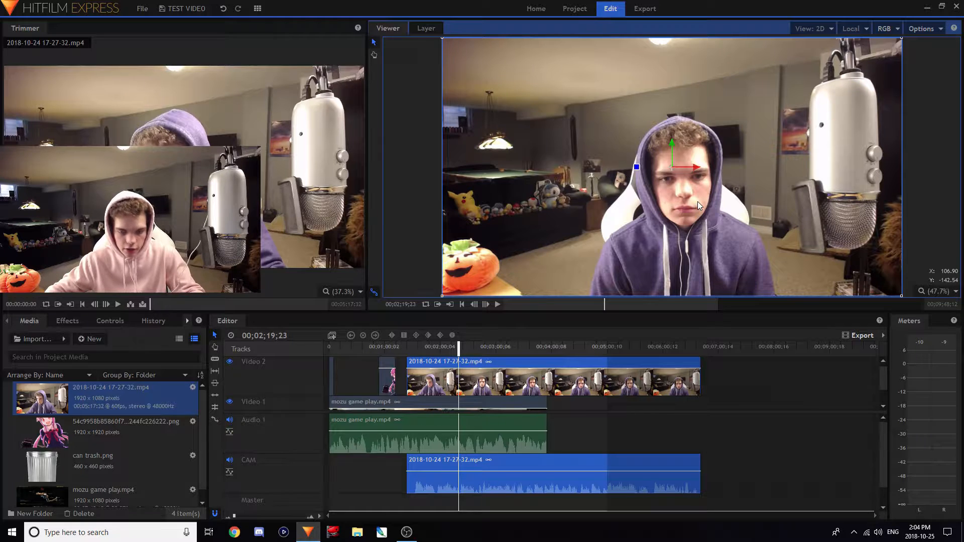
scroll(697, 201, "down", 2)
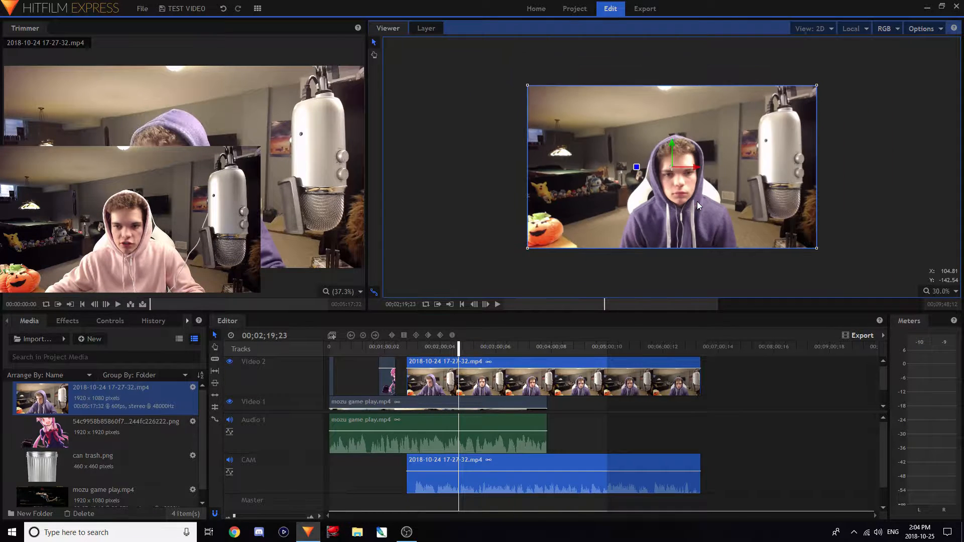
scroll(696, 201, "up", 1)
scroll(696, 200, "up", 1)
scroll(697, 200, "down", 1)
scroll(697, 201, "down", 2)
scroll(697, 201, "up", 2)
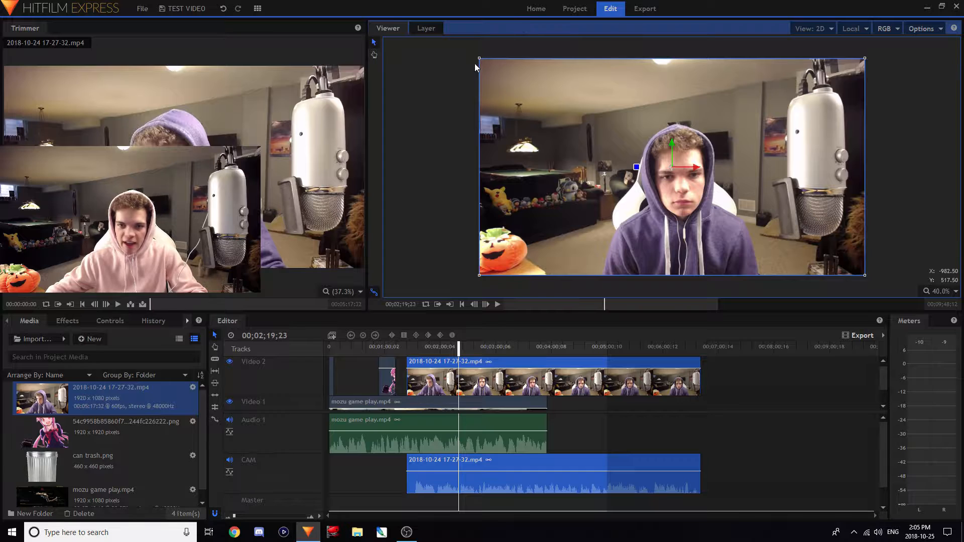
left_click_drag(703, 213, 697, 166)
key("ctrl+z")
Try moving the gameplay picture toward the upper left of the frame, and undo both the gameplay and webcam moves.
left_click(613, 126)
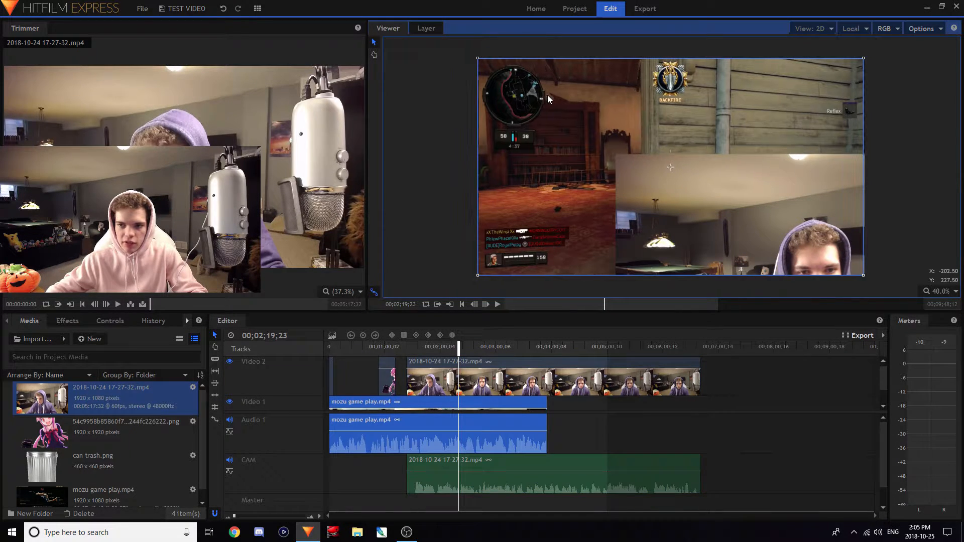
left_click_drag(786, 85, 687, 55)
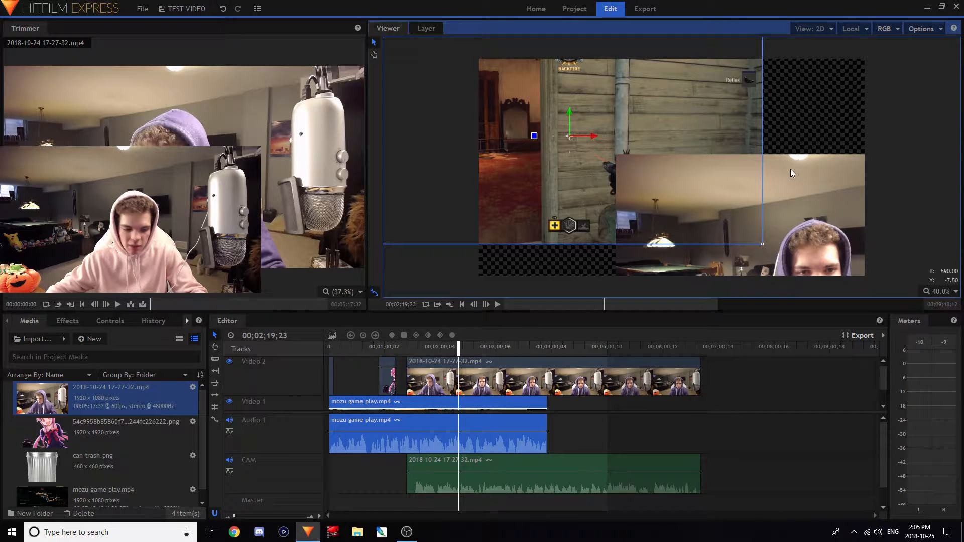
key("ctrl+z")
key("ctrl+shift+z")
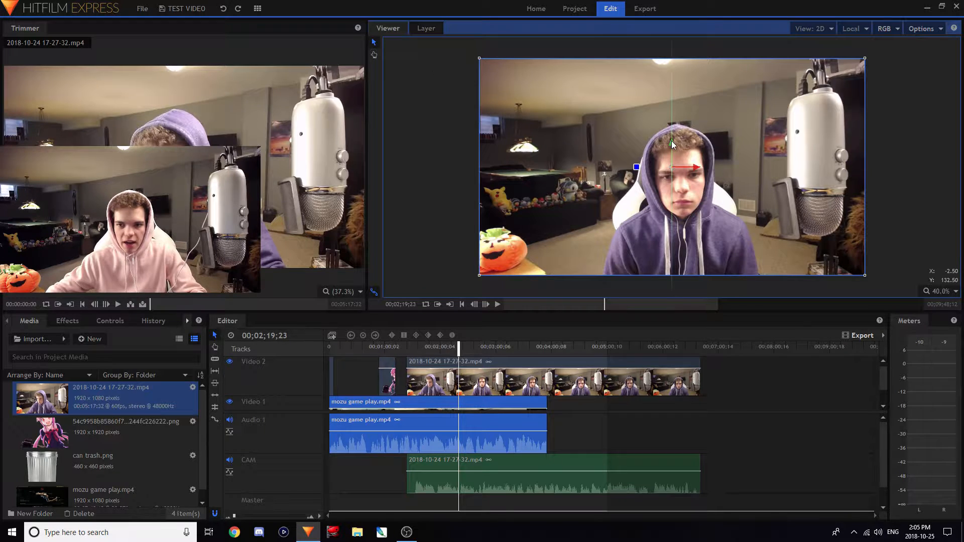
Try moving the gameplay picture upward and the webcam video toward the upper right, and undo both moves.
left_click_drag(672, 133, 670, 118)
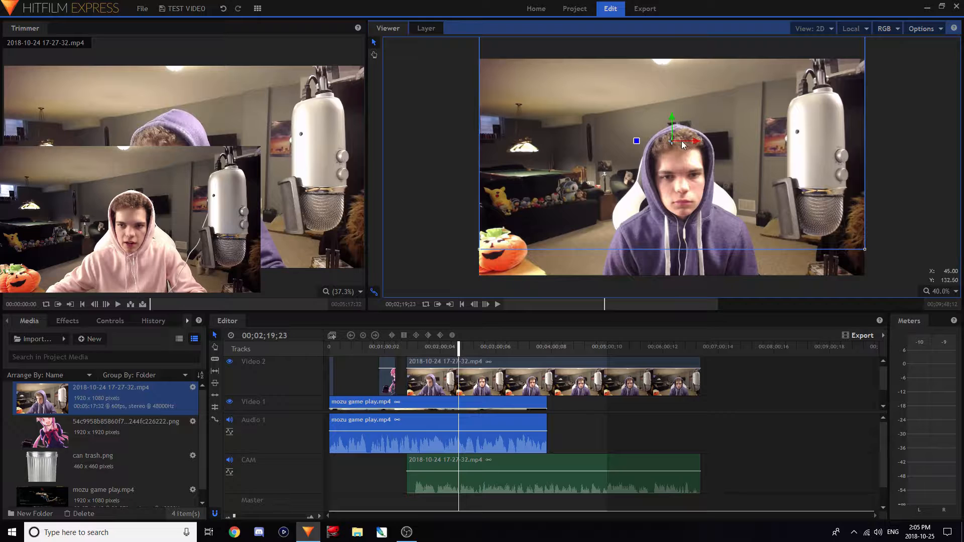
left_click_drag(692, 139, 707, 105)
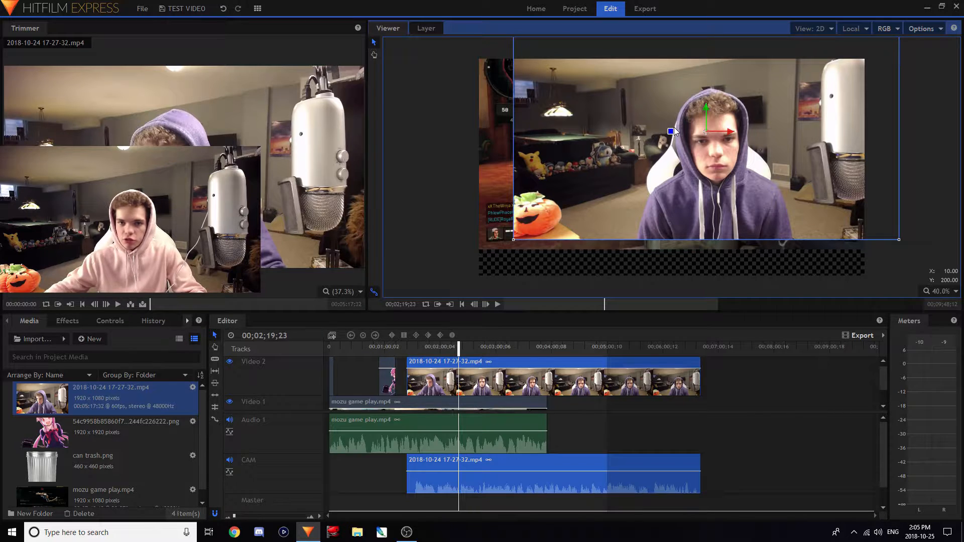
key("ctrl+z")
key("ctrl+z")
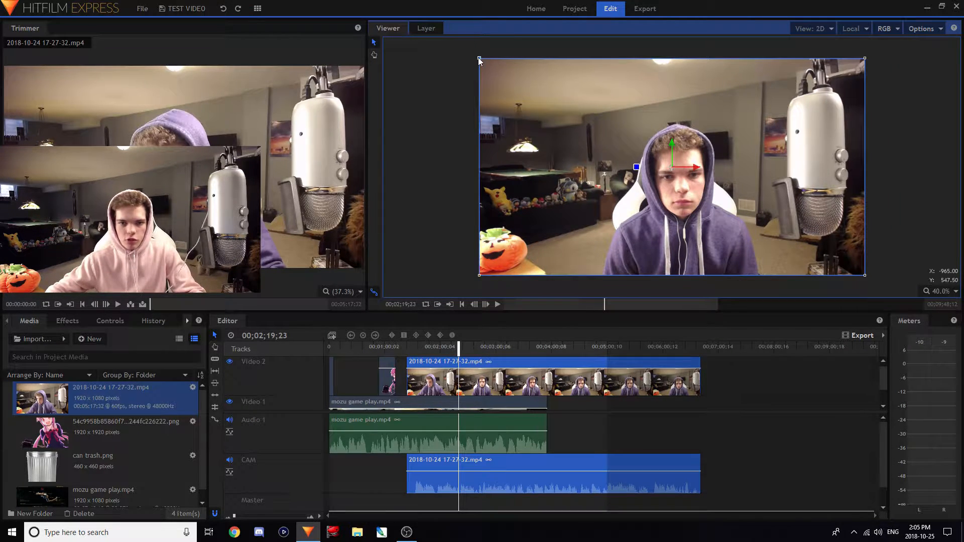
Scale the webcam video down to a bit under half the frame width and move it into the upper-right corner of the picture.
key("ctrl+z")
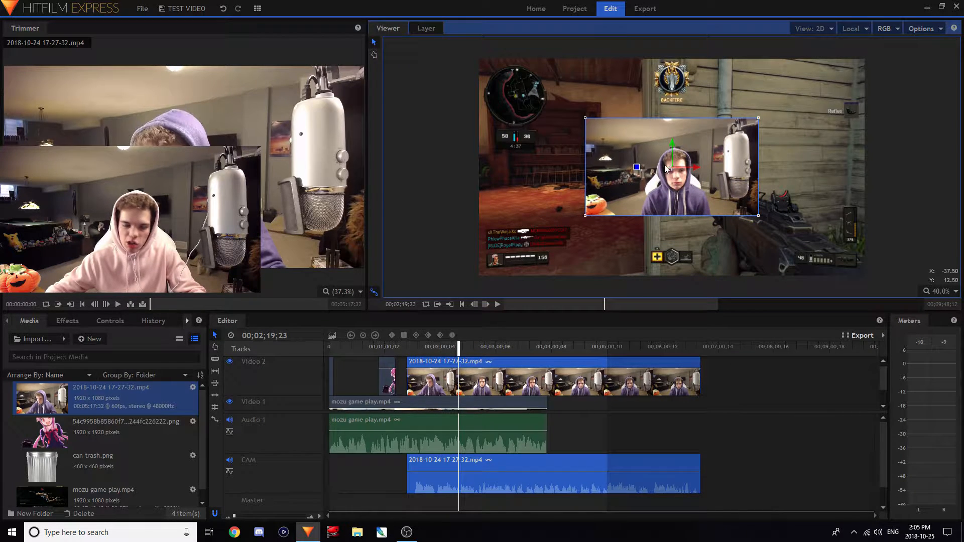
left_click_drag(672, 168, 781, 107)
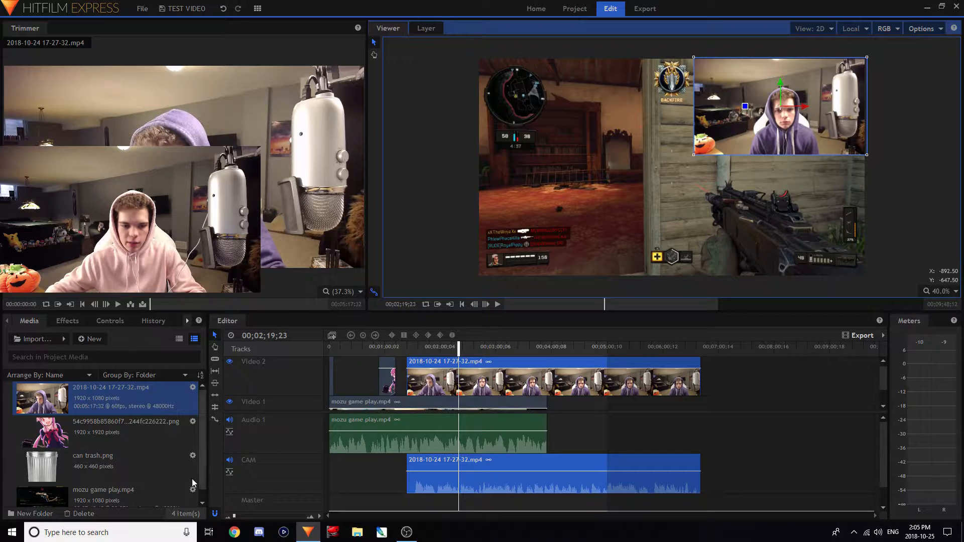
Mute the CAM audio track, and hide the Video 2 track and show it again.
left_click(229, 460)
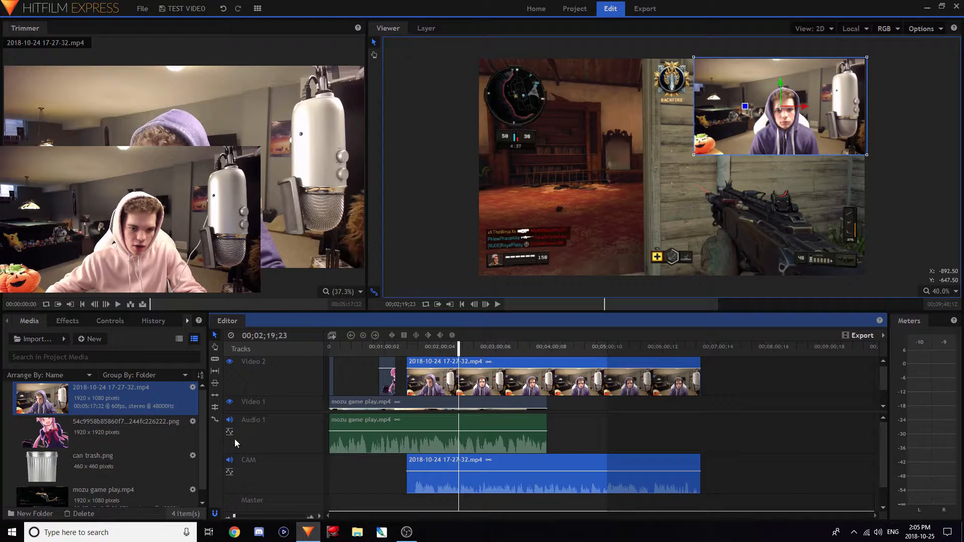
left_click(229, 362)
left_click(229, 362)
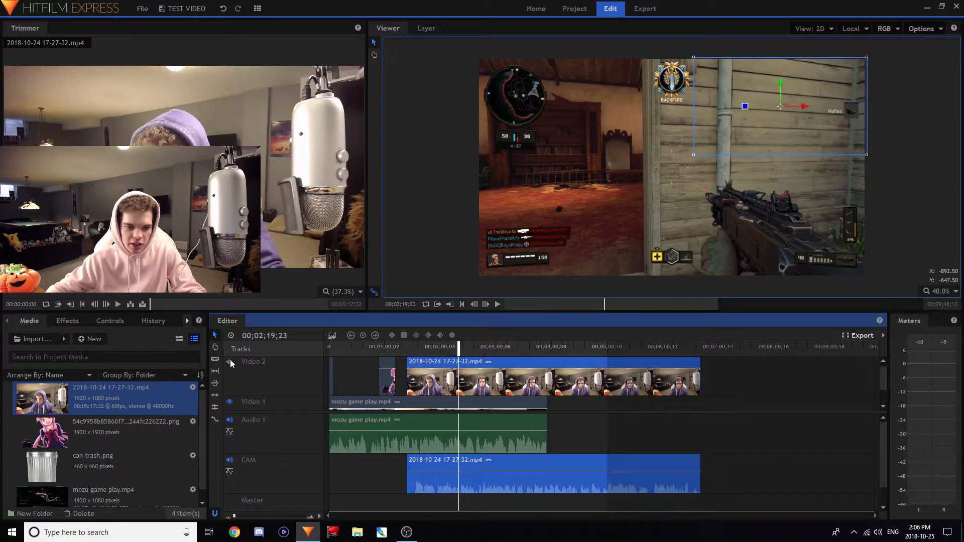
Play the edit from 00;02;33;25 and 00;02;56;01 to check the audio levels, and lower the gameplay clip's volume on Audio 1.
left_click(603, 423)
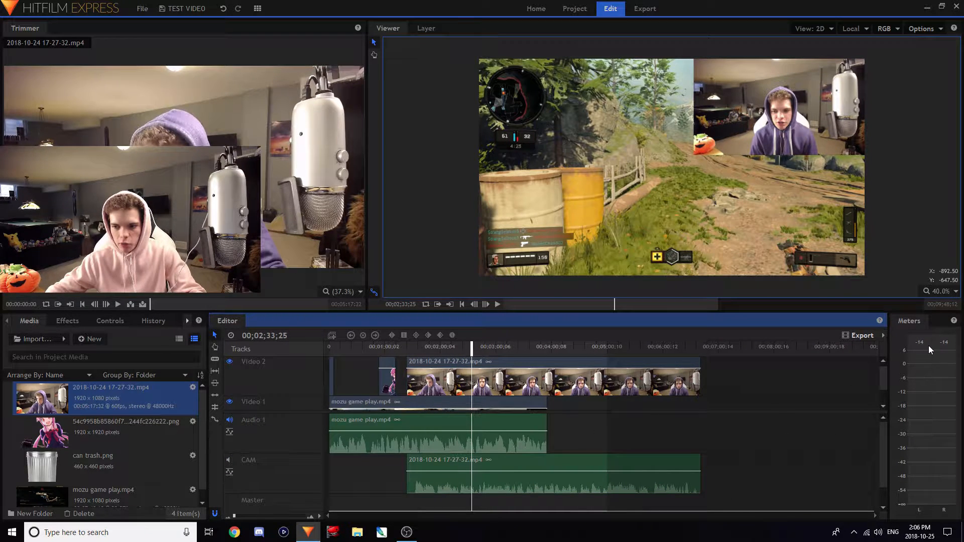
key("space")
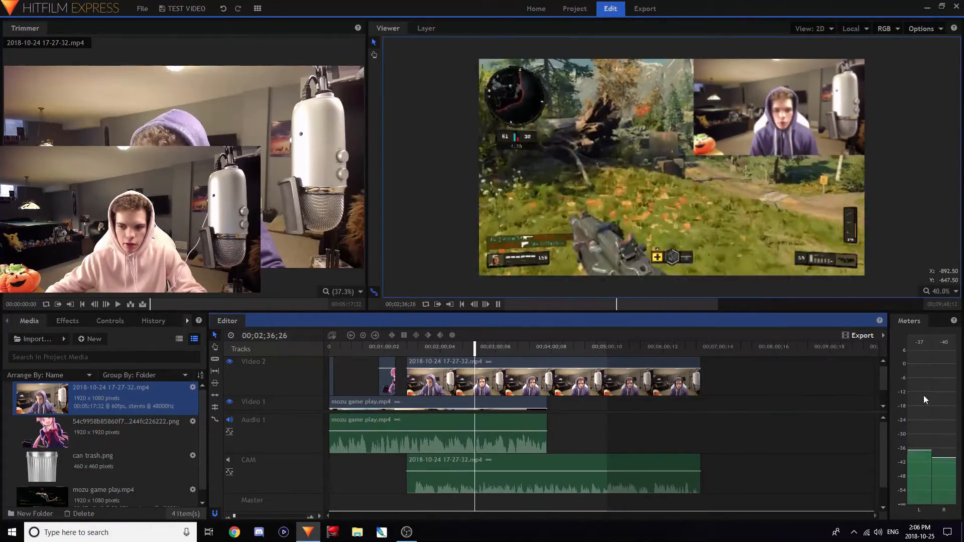
left_click(492, 347)
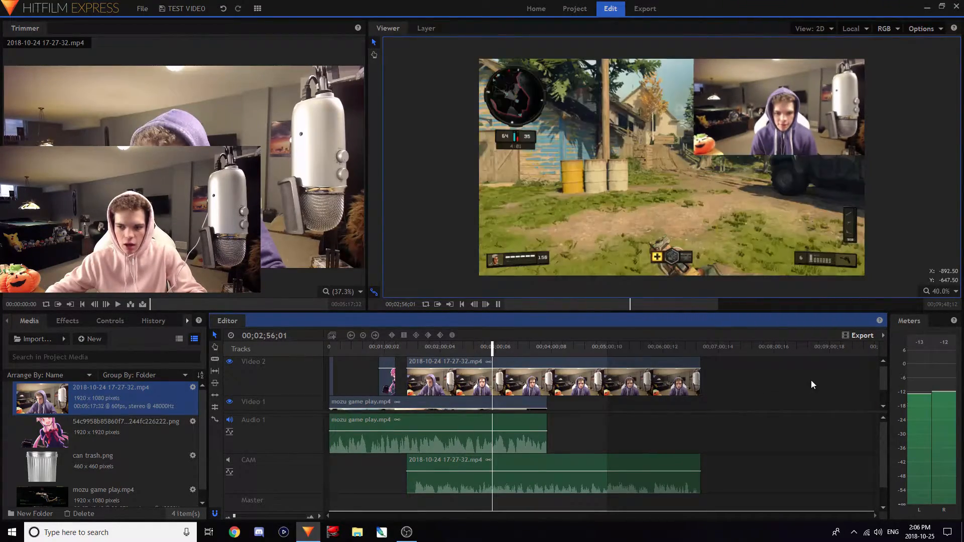
key("space")
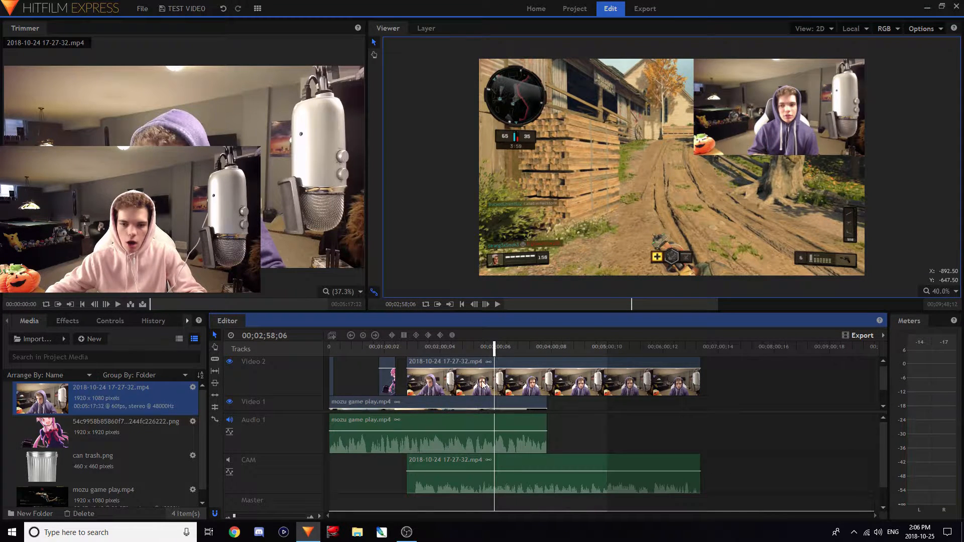
left_click_drag(472, 431, 456, 437)
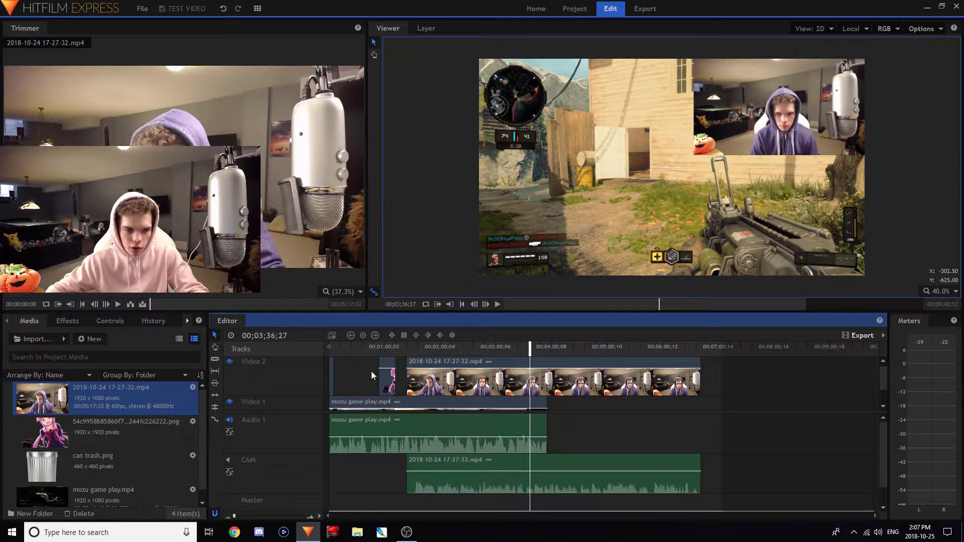
Move the anime image to Video 3 above the webcam clip, and import 580b585b2edbce24c47b2a7b.png onto Video 4 near the anime image's end.
left_click_drag(390, 385, 444, 379)
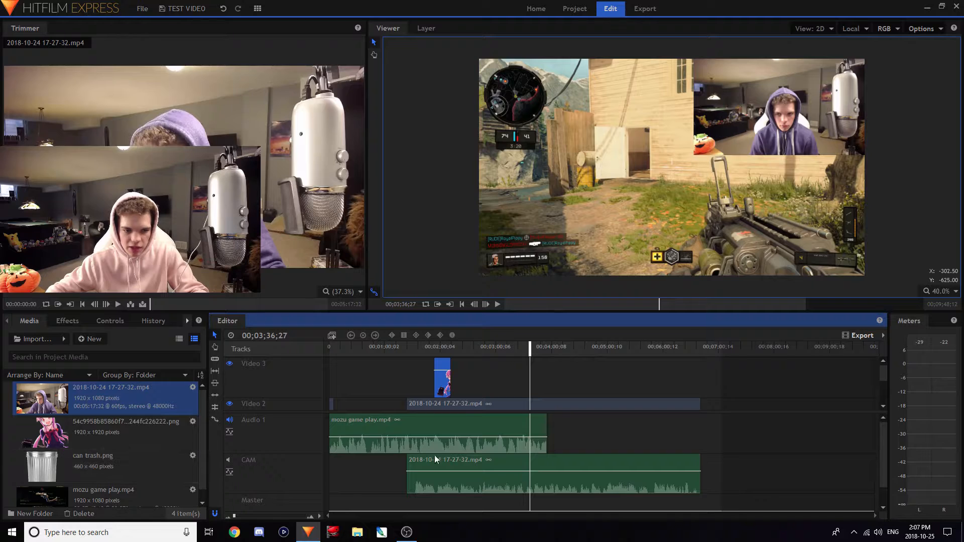
left_click(357, 532)
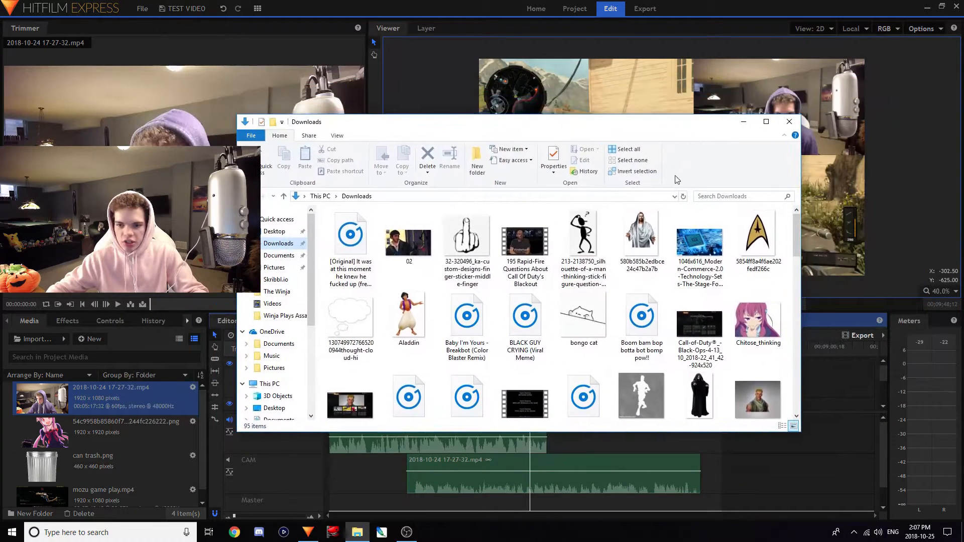
left_click_drag(703, 133, 963, 131)
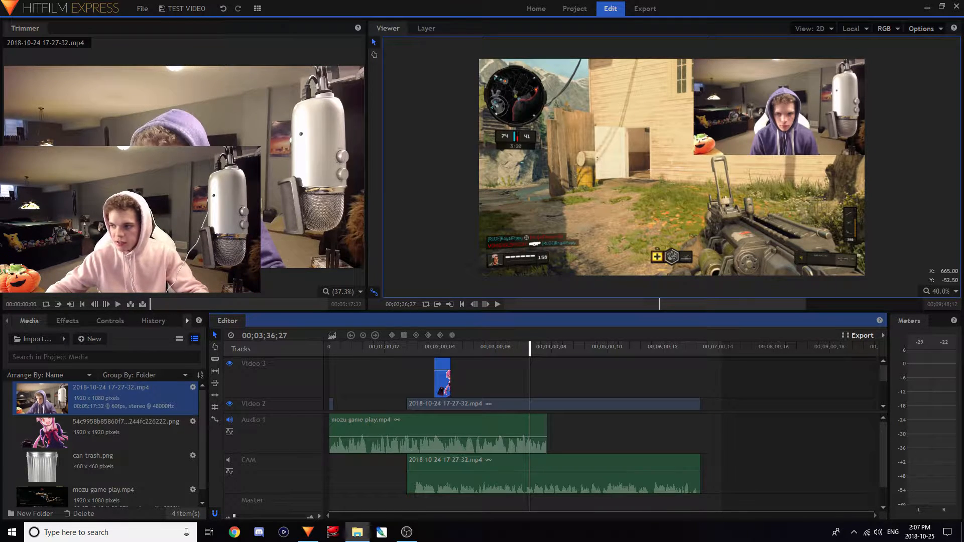
left_click_drag(0, 436, 144, 439)
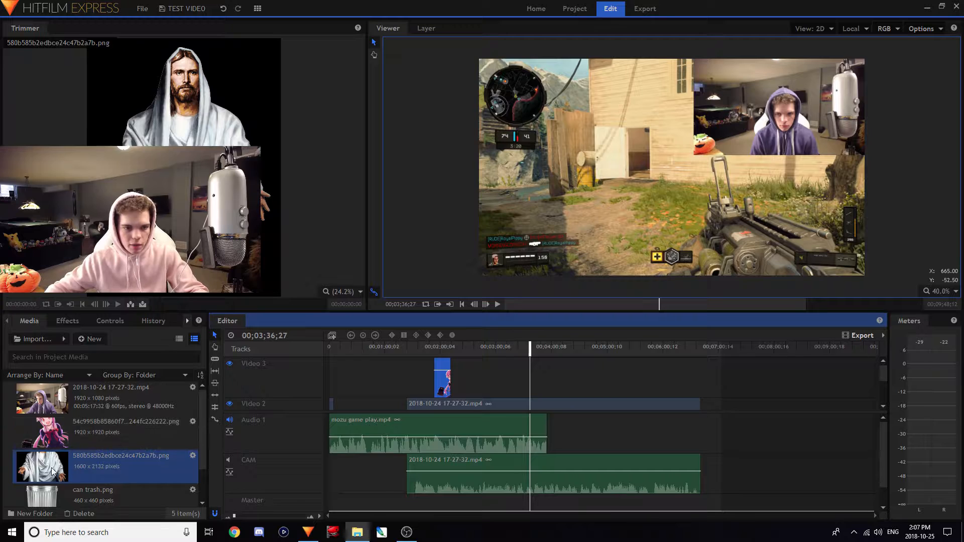
left_click_drag(45, 472, 447, 385)
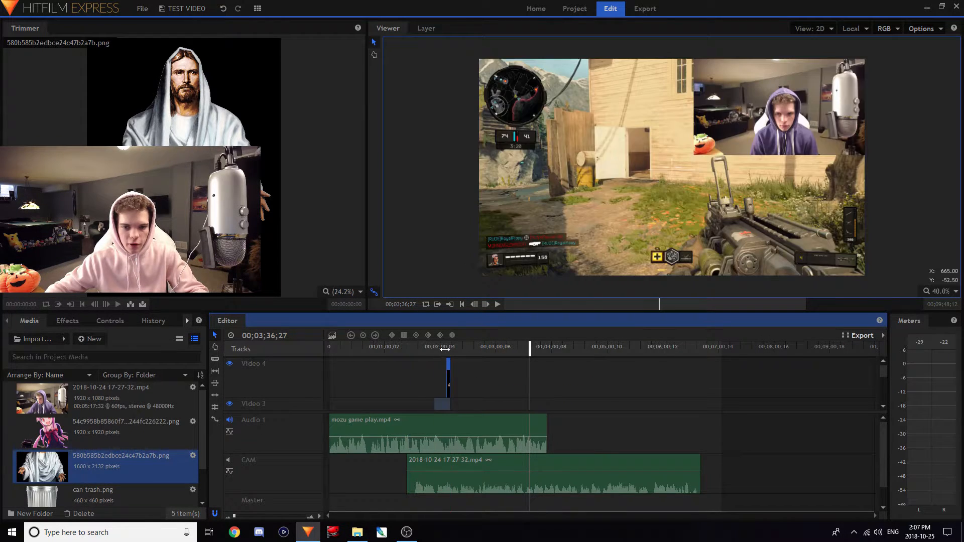
Select the robed figure image at 00;02;08;12, and move, shrink and tilt it so the head fits in the frame.
left_click(445, 348)
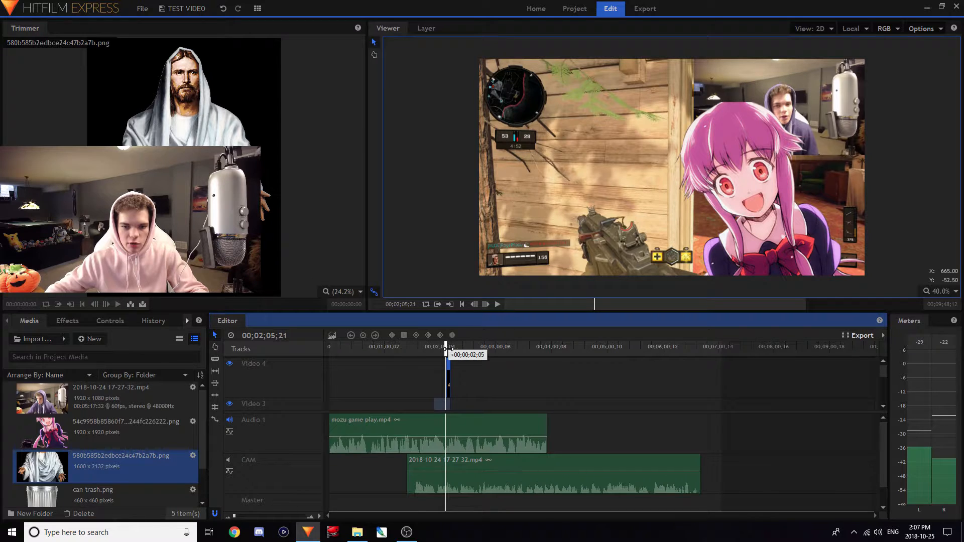
left_click(448, 348)
left_click(674, 201)
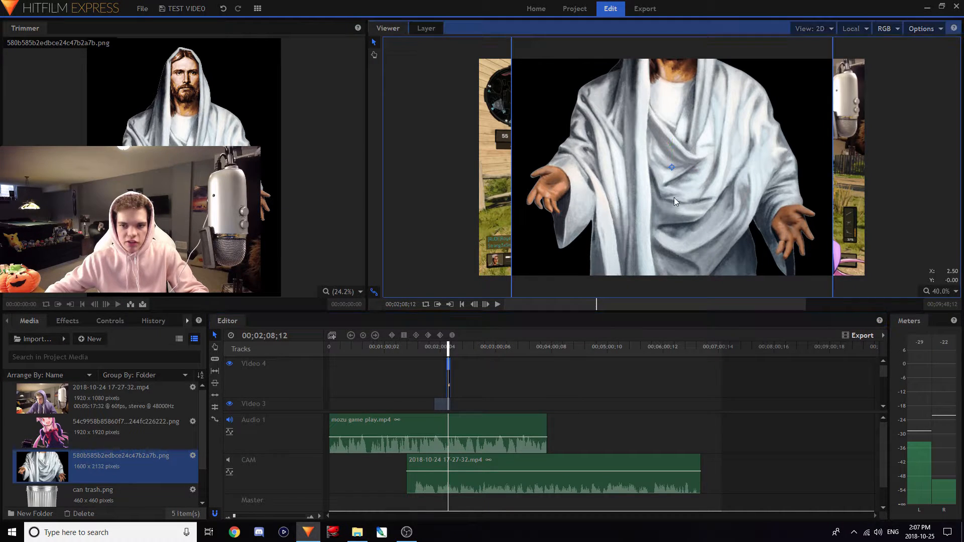
left_click_drag(673, 200, 691, 217)
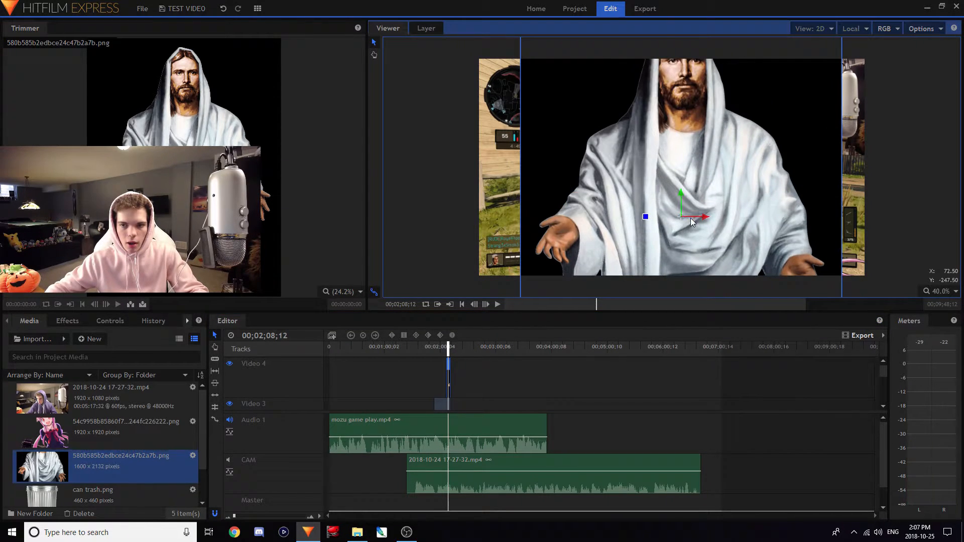
left_click(640, 381)
Select the anime image at 00;01;54;08, and enlarge the trash can image at 00;00;00;00 until it fills the frame's height.
left_click(434, 349)
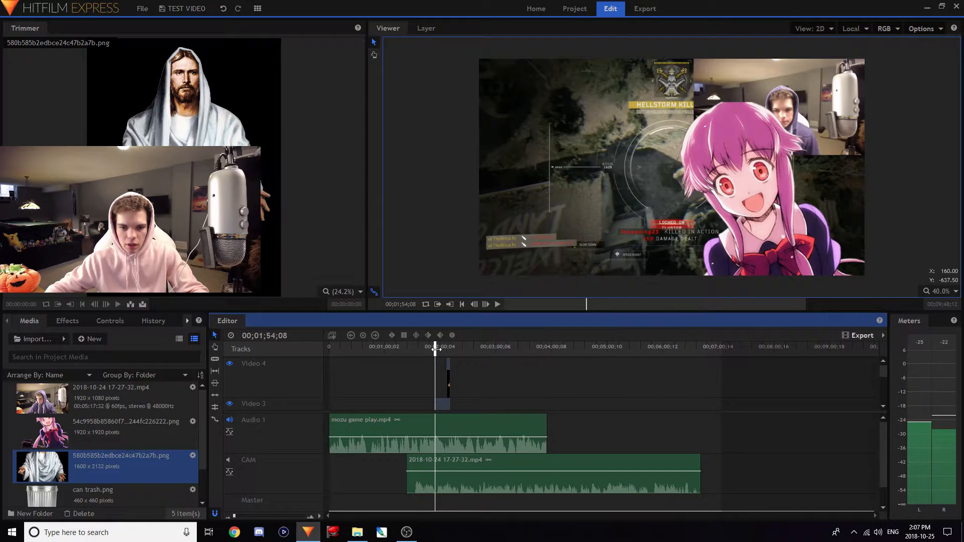
left_click(733, 207)
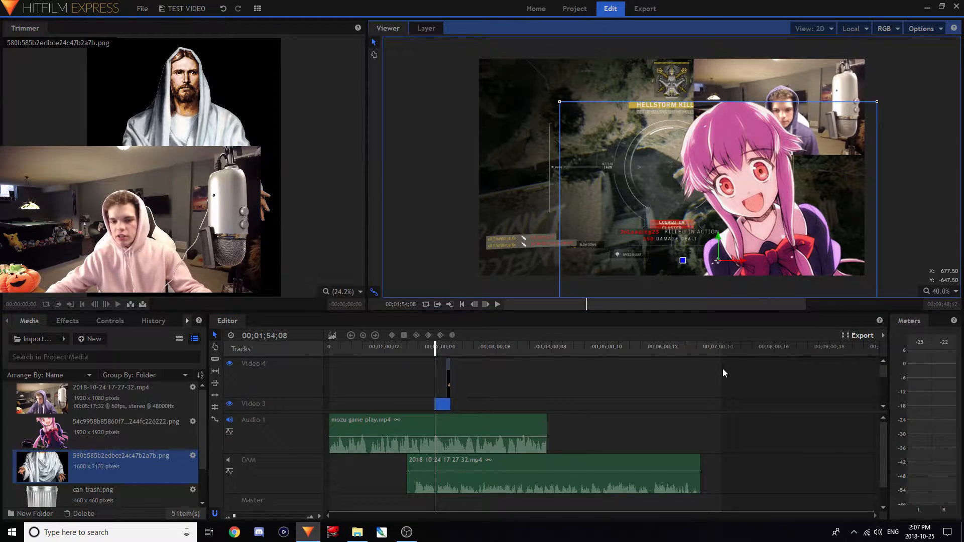
left_click(340, 346)
left_click_drag(242, 350, 227, 345)
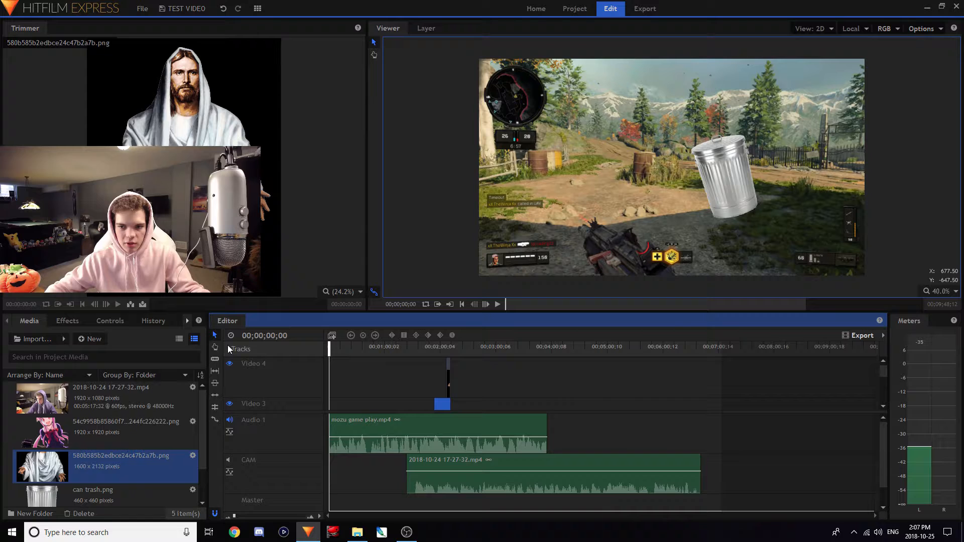
left_click(709, 188)
left_click_drag(671, 142, 572, 84)
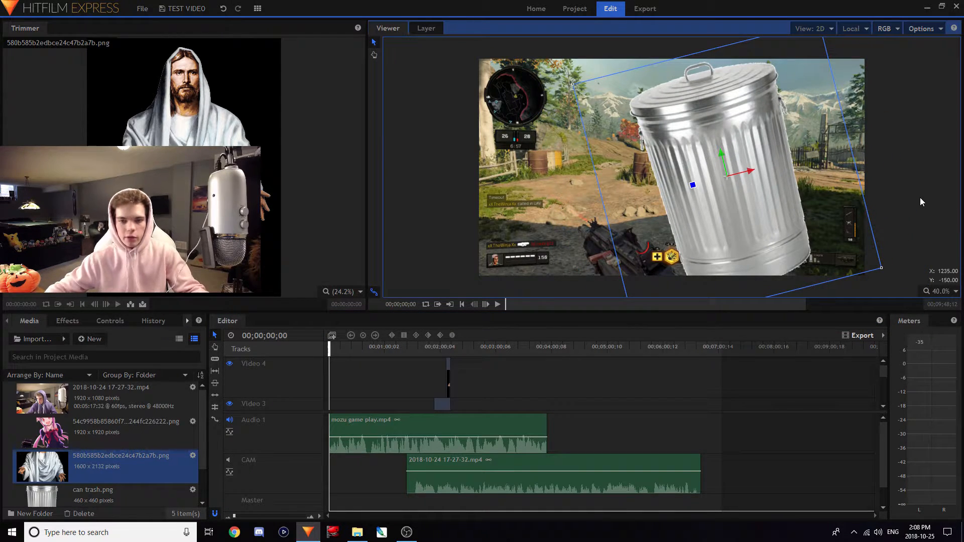
Examine the picture at 00;02;08;12, 00;02;33;09 and 00;02;56;01, the stacked video tracks down to Video 1, and the webcam layer.
left_click(450, 347)
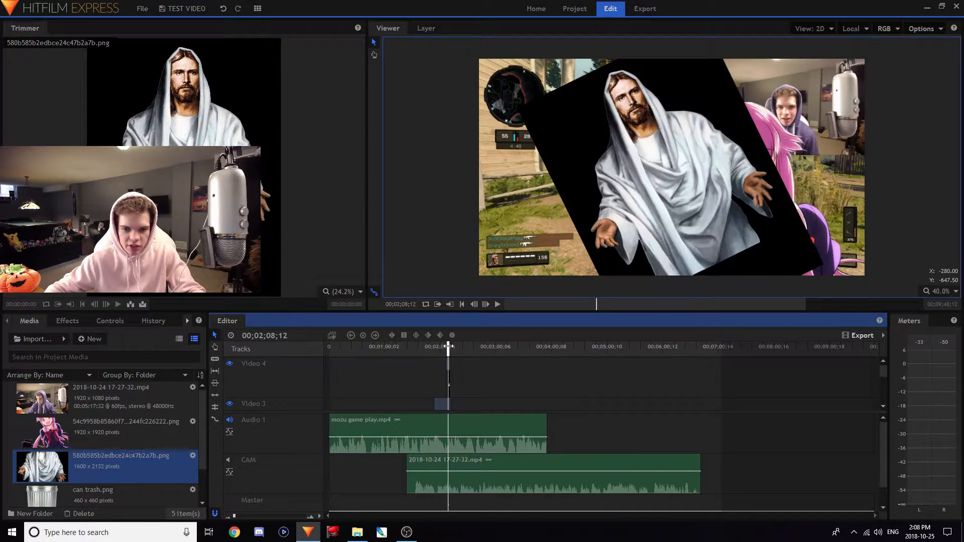
left_click(471, 347)
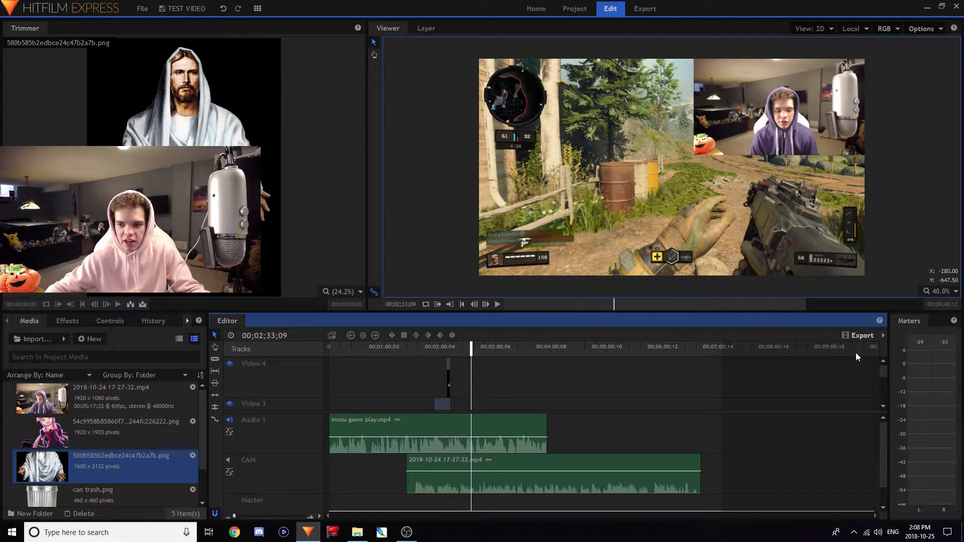
scroll(815, 382, "down", 3)
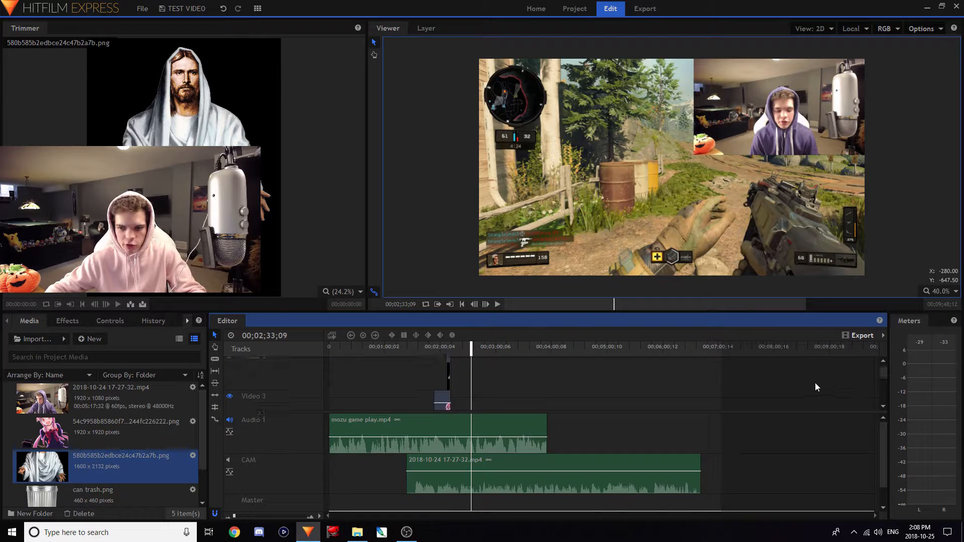
scroll(815, 383, "up", 3)
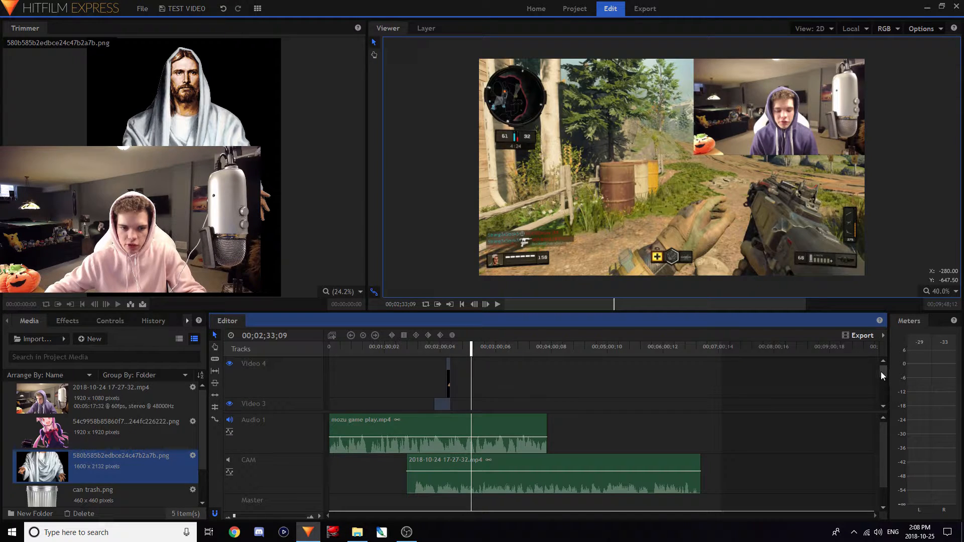
mouse_move(881, 372)
left_mouse_down()
mouse_move(885, 405)
mouse_move(884, 366)
left_mouse_up()
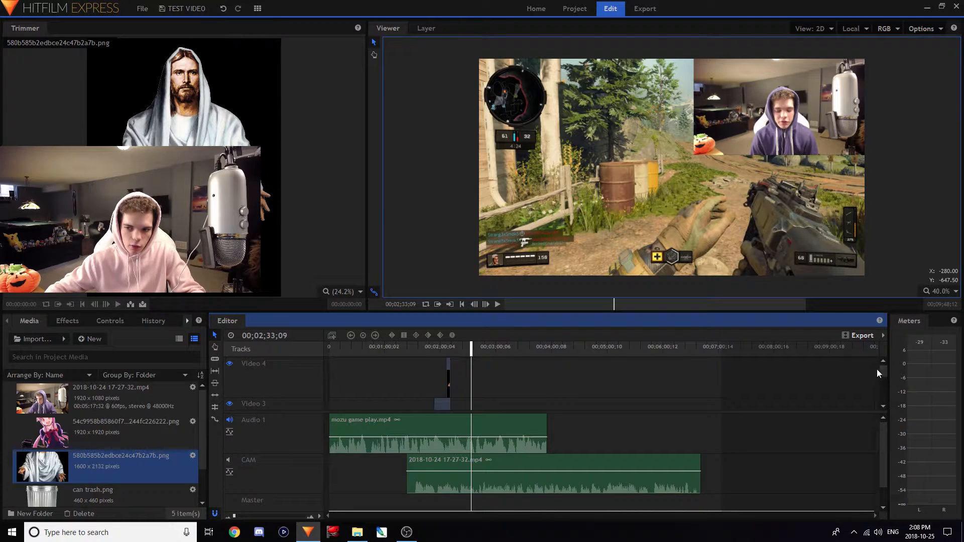
left_click_drag(883, 373, 888, 405)
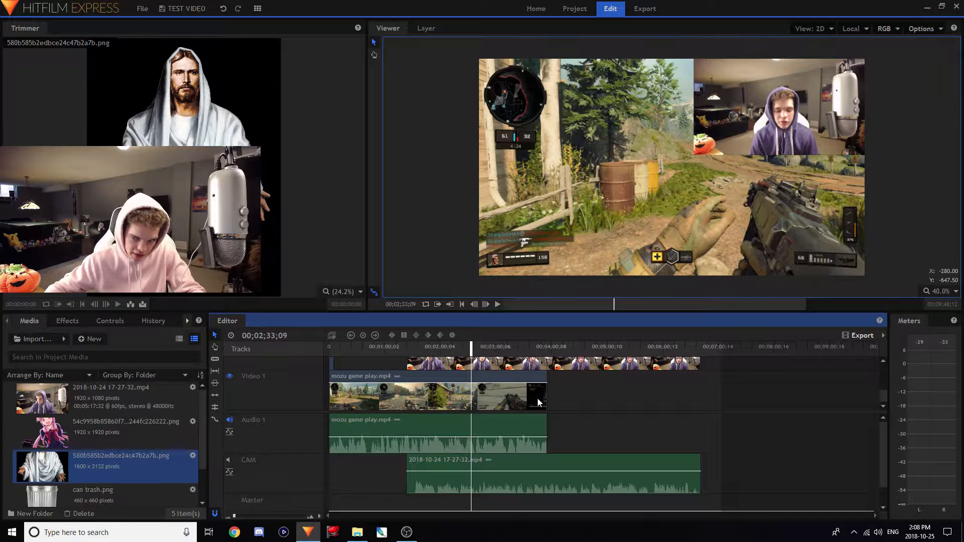
left_click_drag(884, 444, 887, 423)
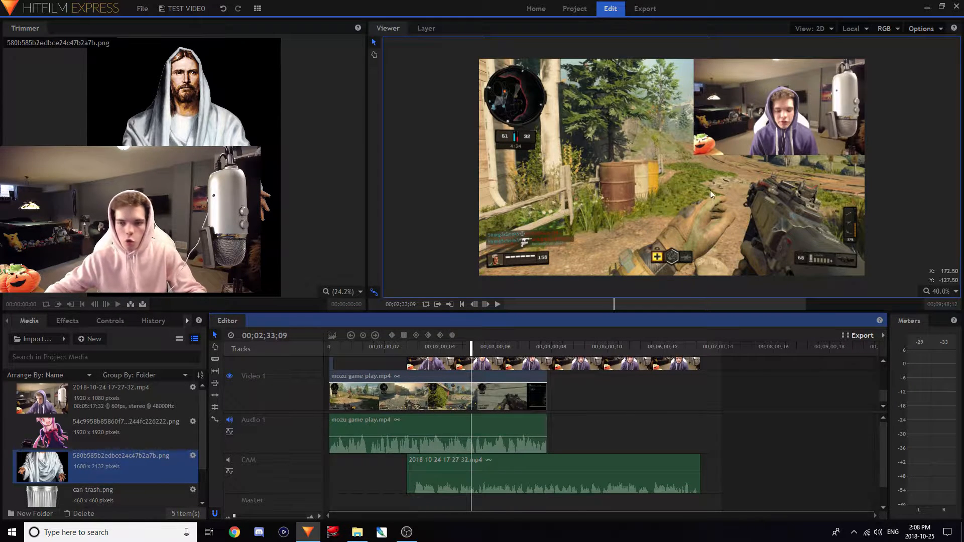
left_click(492, 347)
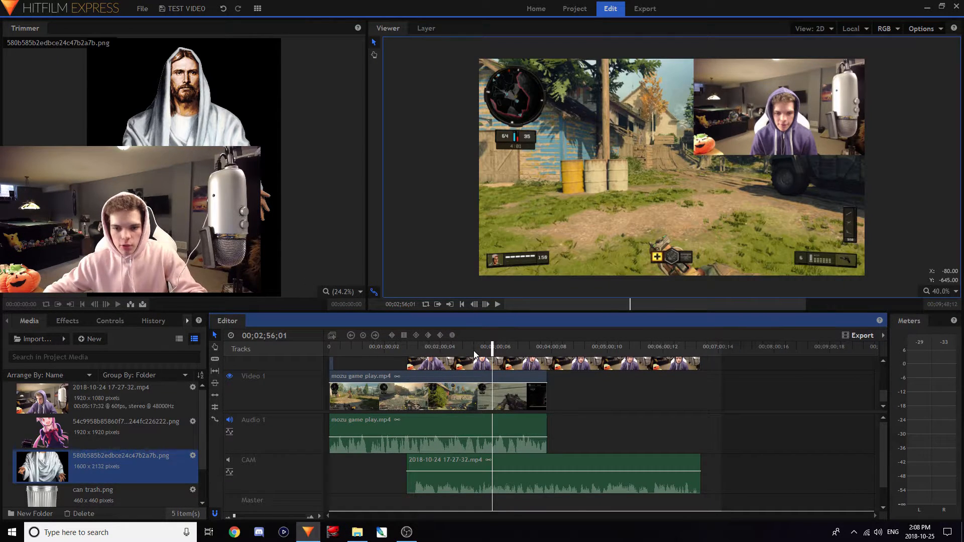
left_click(768, 123)
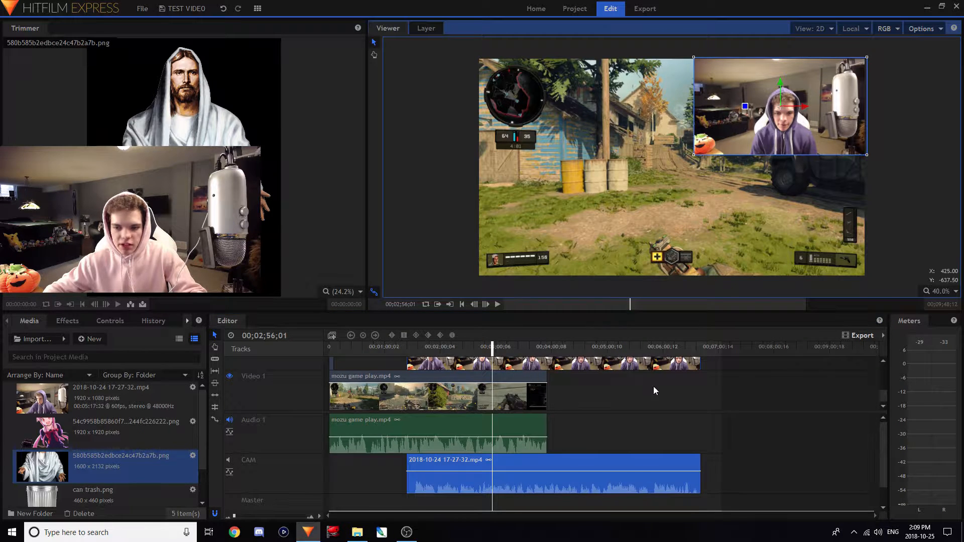
left_click(640, 401)
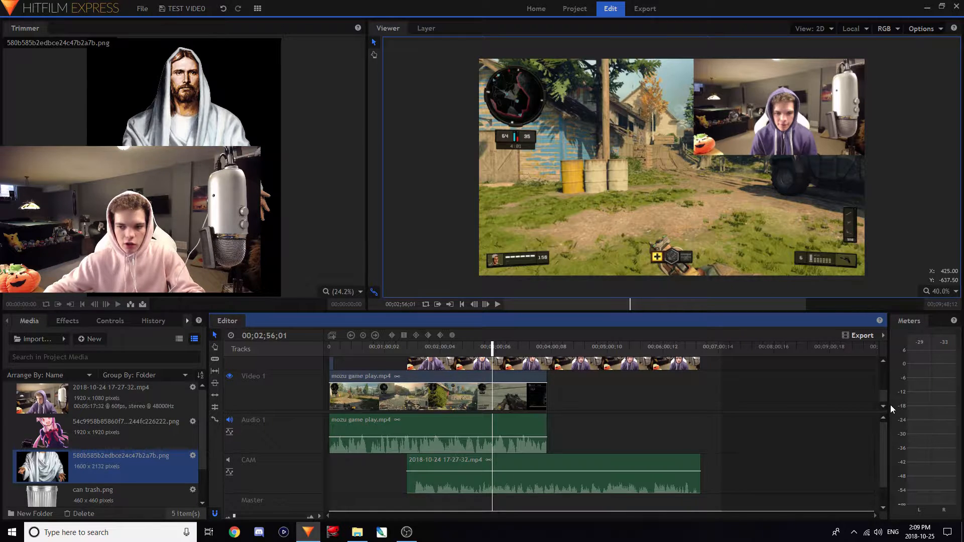
scroll(884, 398, "up", 1)
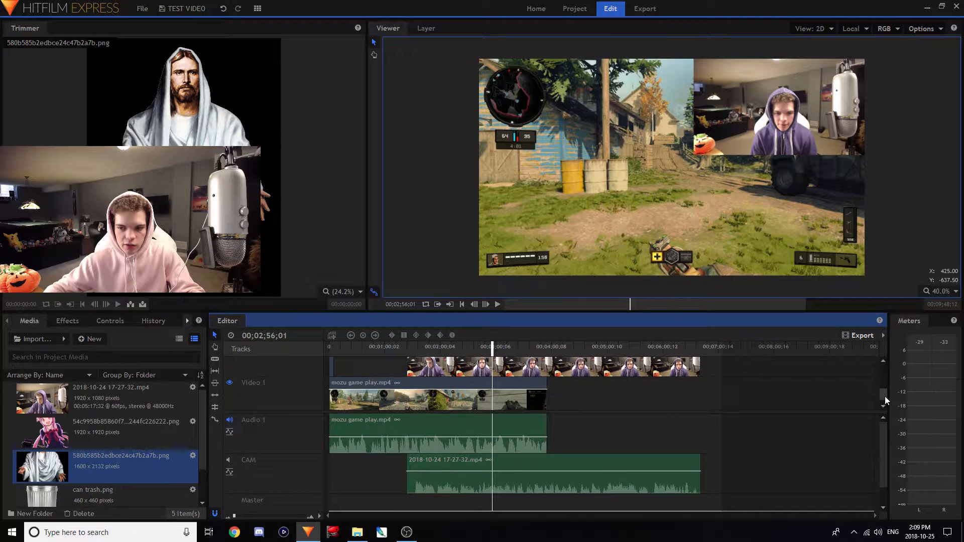
Unlink the webcam clip's video on Video 2 from its audio on the CAM track.
right_click(504, 375)
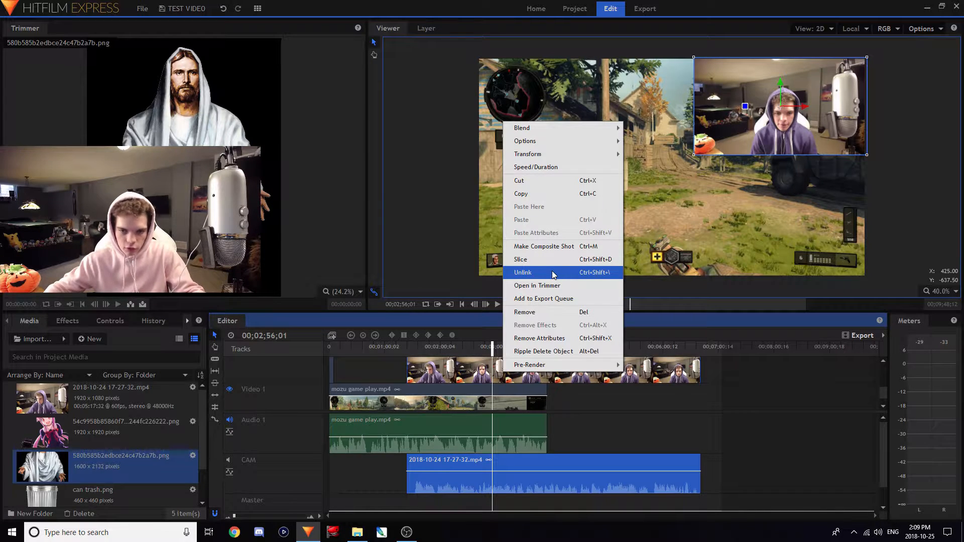
left_click(528, 273)
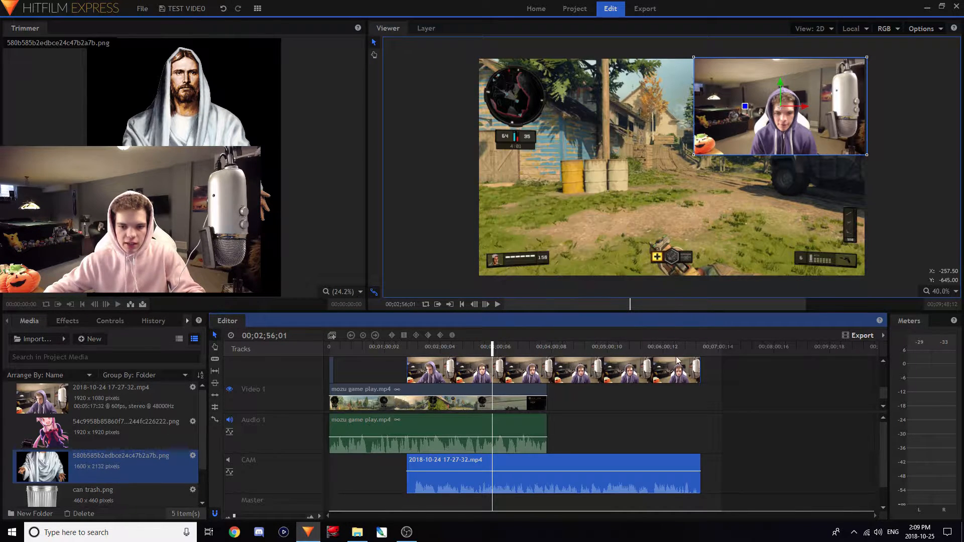
left_click(629, 398)
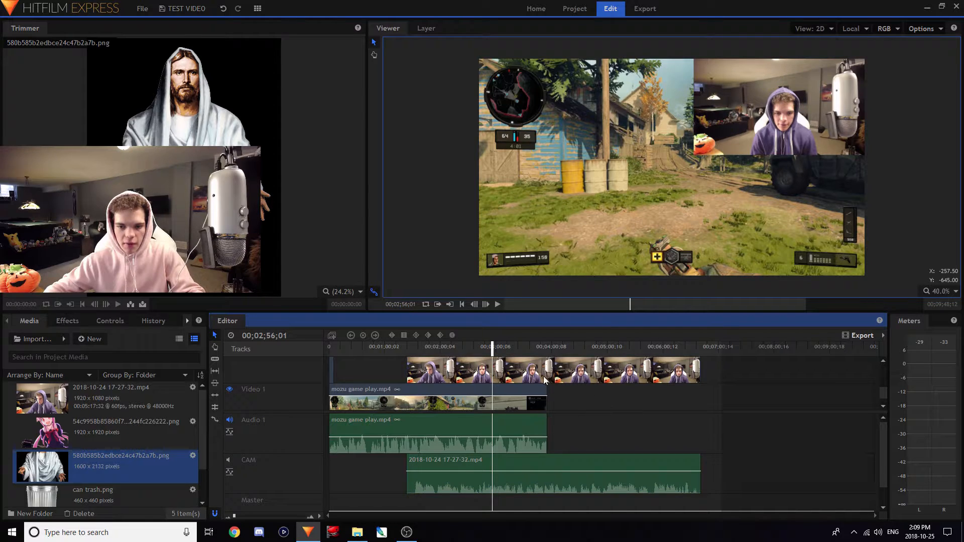
Try deleting only the unlinked webcam video from Video 2 while keeping its audio on the CAM track.
left_click(592, 459)
left_click(578, 385)
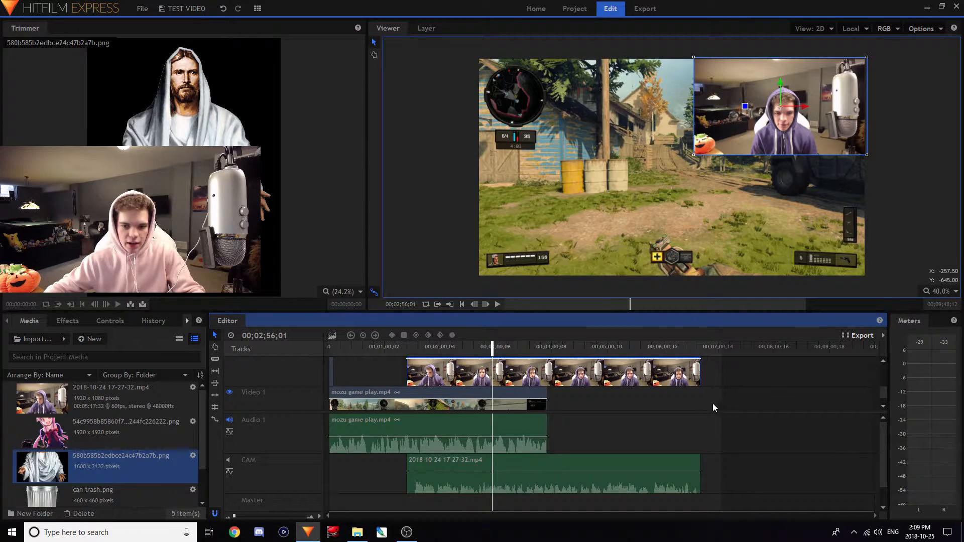
key("Delete")
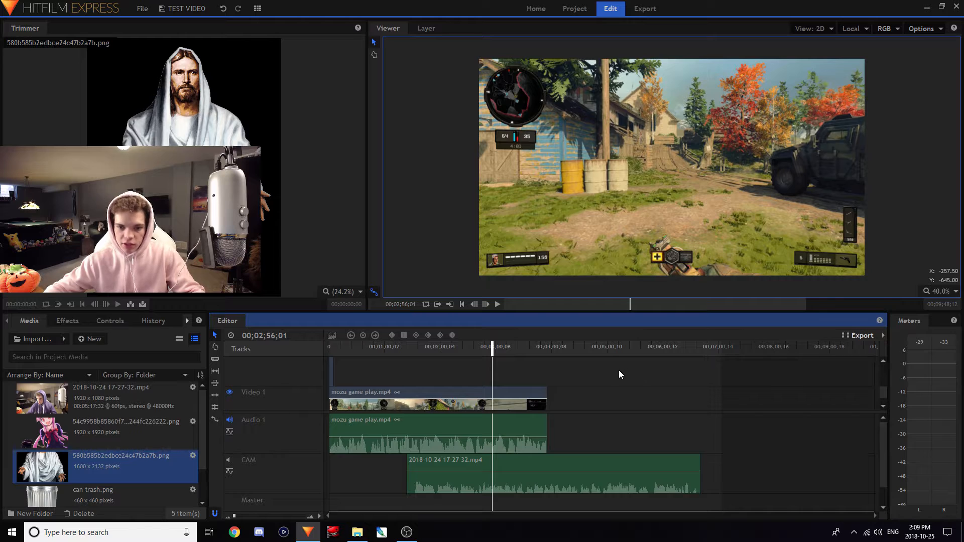
left_click(565, 468)
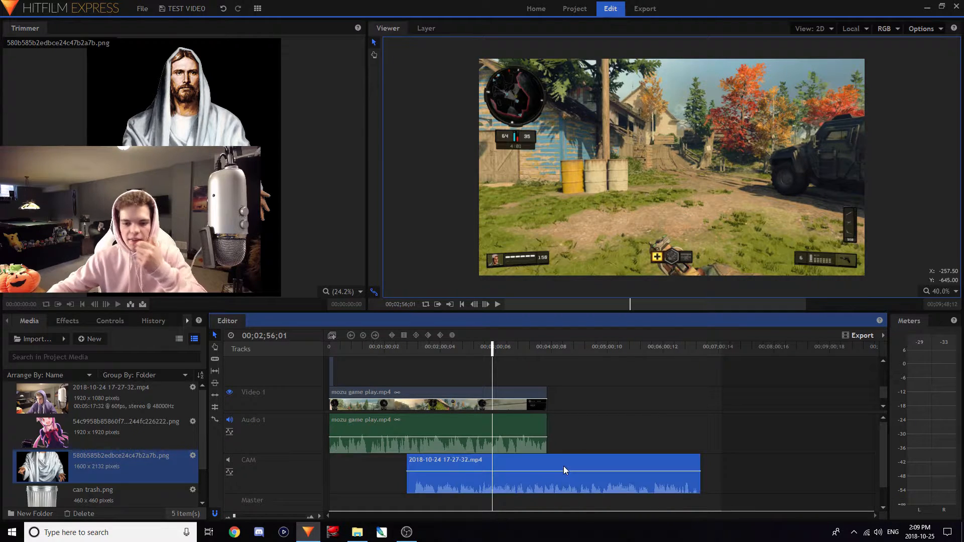
key("space")
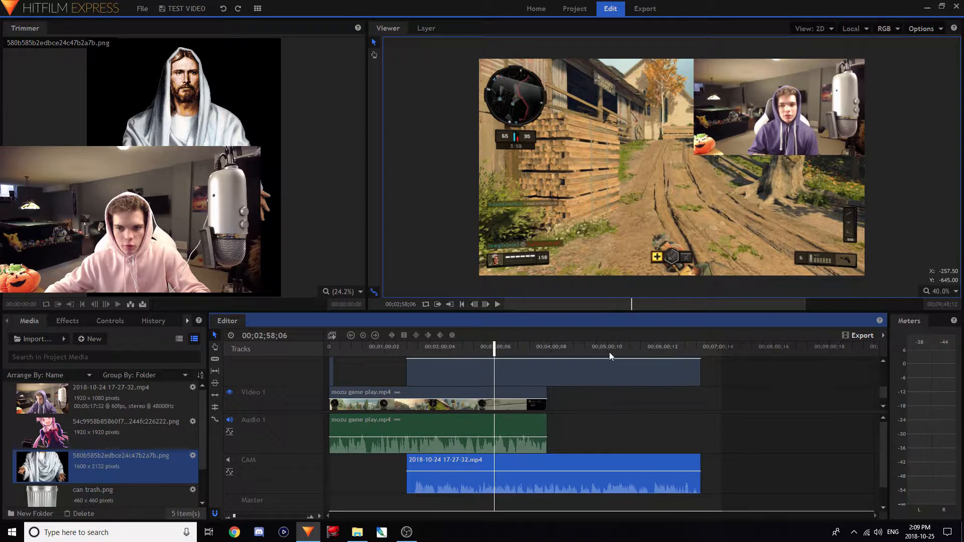
Remove the webcam audio clip from the CAM track and play back the timeline around 00;02;09;03.
right_click(558, 455)
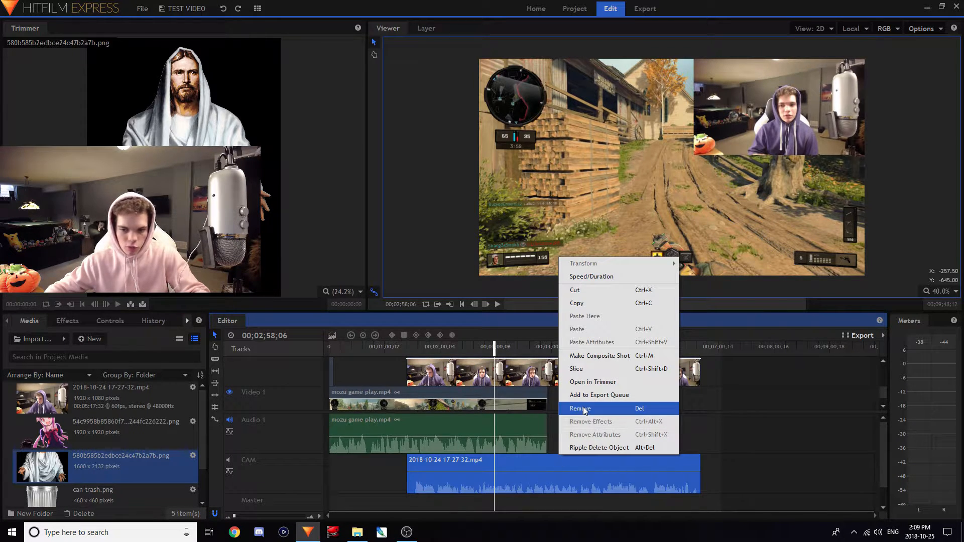
left_click(581, 409)
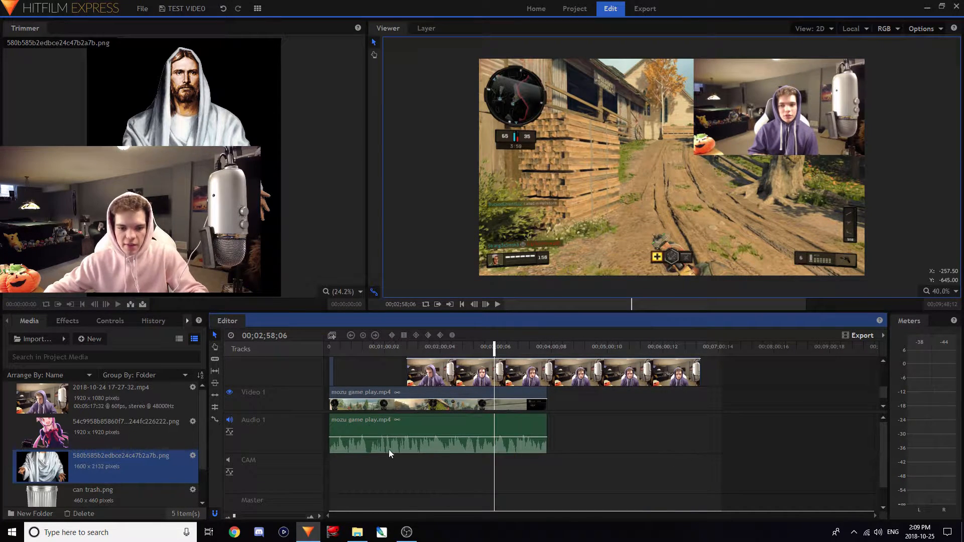
left_click_drag(381, 350, 448, 348)
key("space")
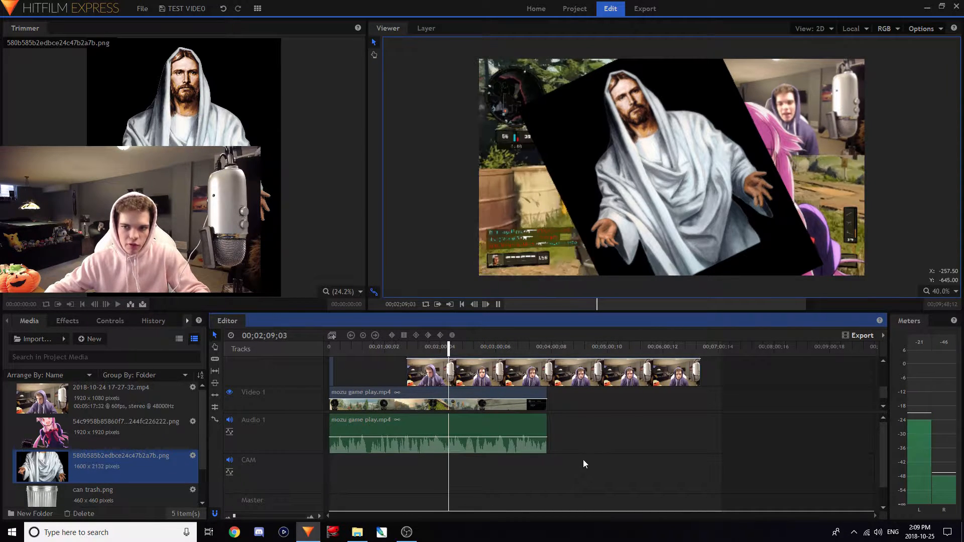
key("space")
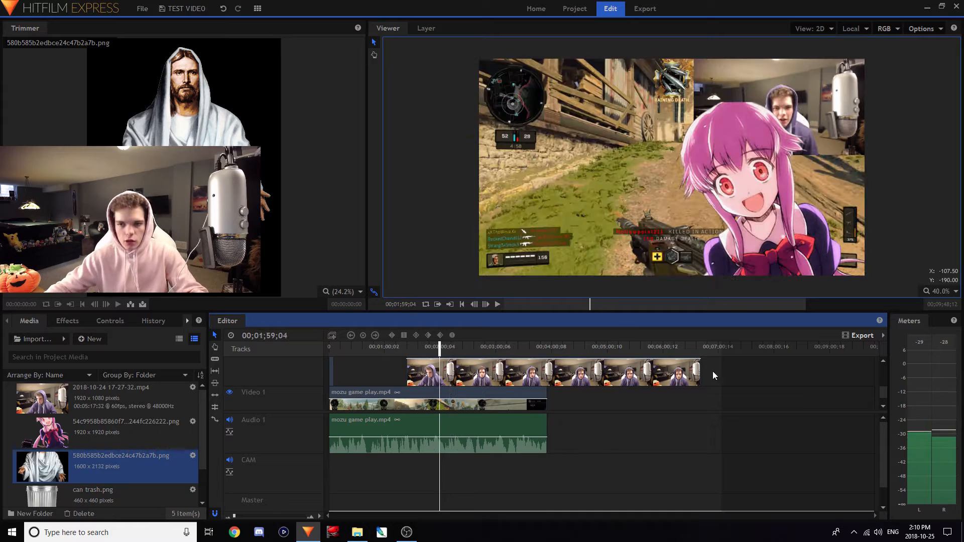
Slice the gameplay clip at 00;01;59;04 and undo the cut.
key("c")
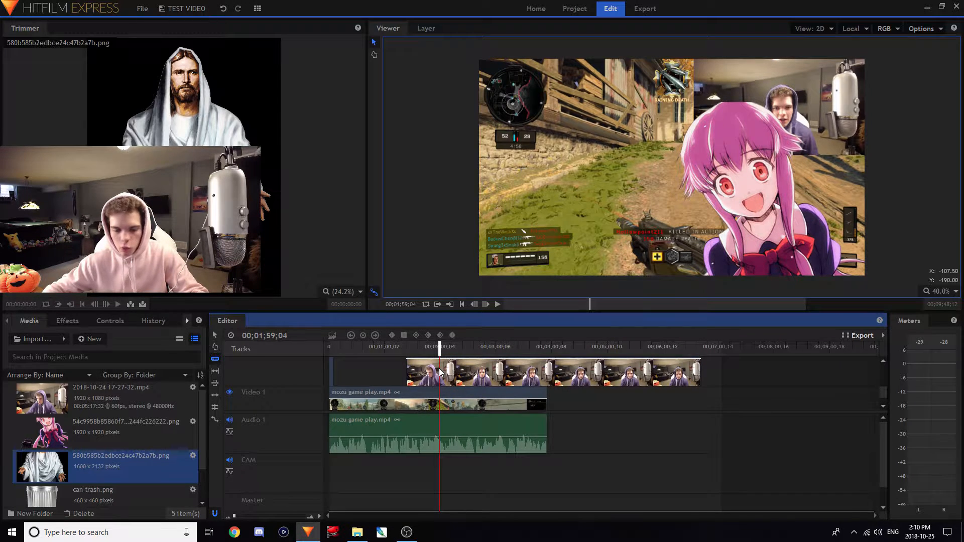
key("ctrl+shift+d")
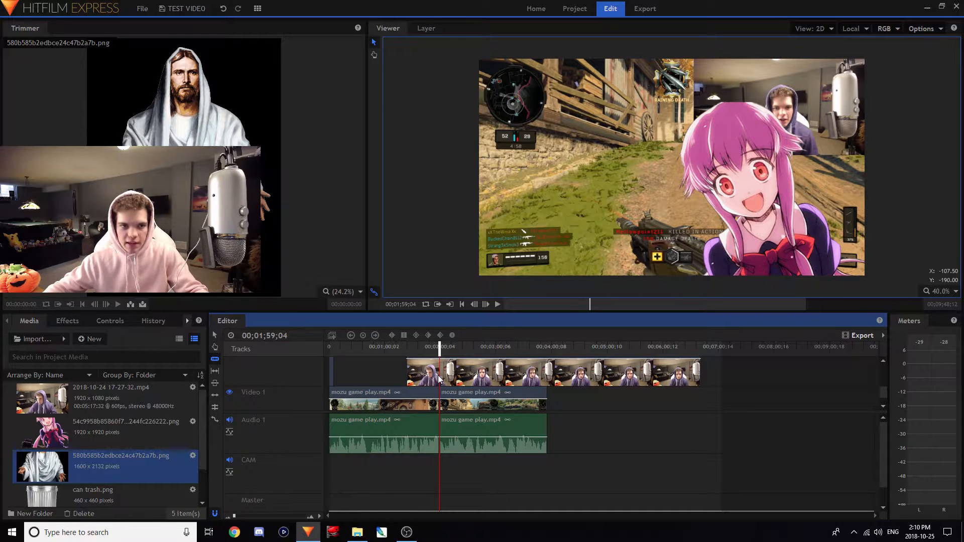
key("ctrl+z")
Select the anime image at 00;01;56;29, move it up towards the picture's centre, and tilt it to about -6.7°.
left_click(772, 225)
left_click_drag(773, 222, 732, 186)
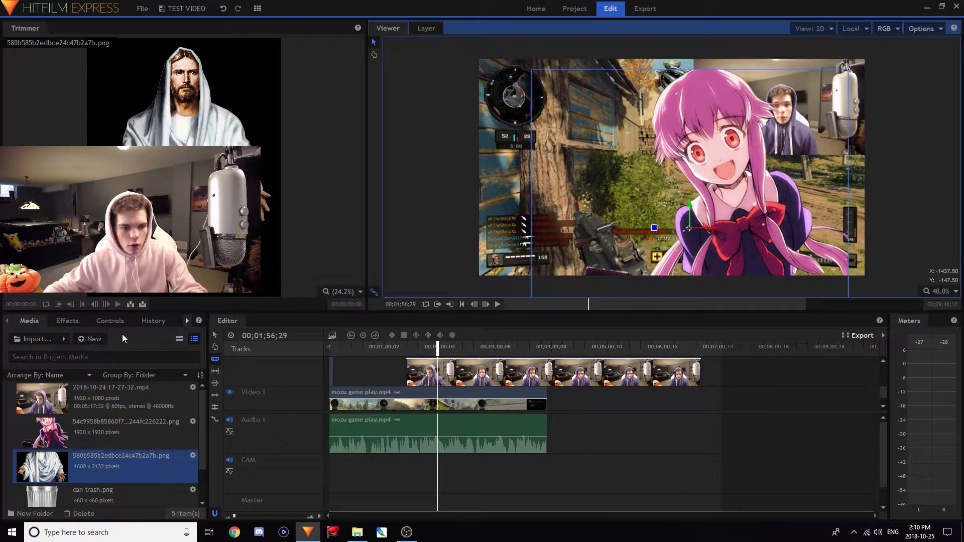
left_click(110, 321)
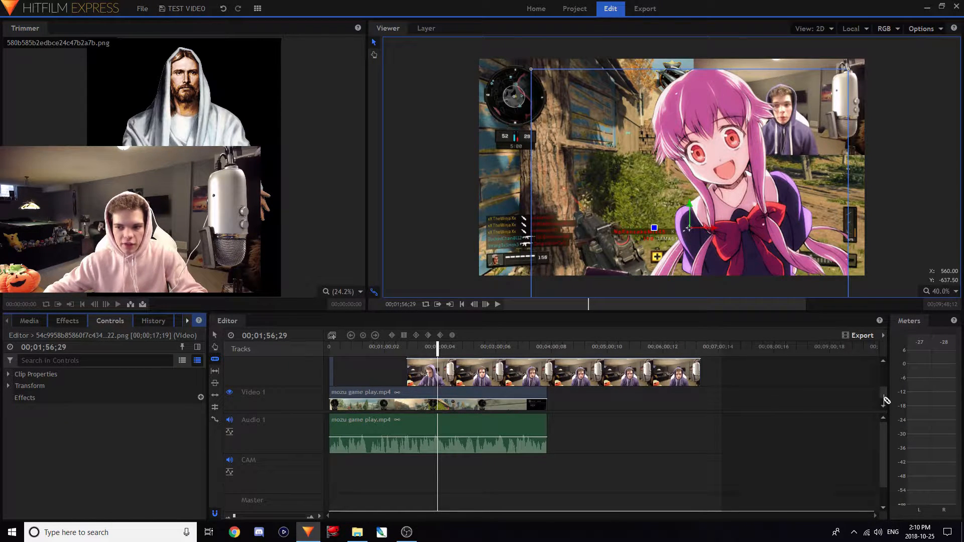
left_click_drag(885, 400, 883, 380)
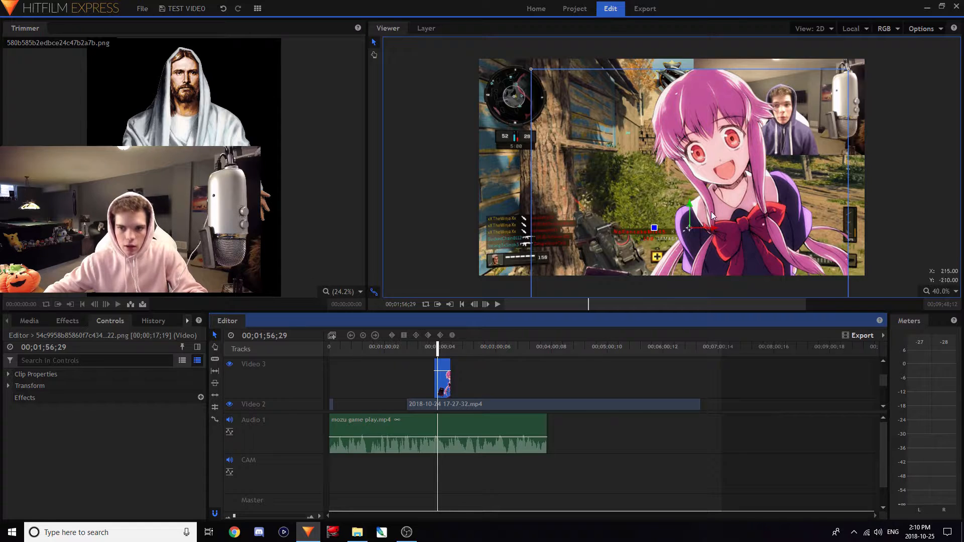
left_click_drag(653, 228, 653, 234)
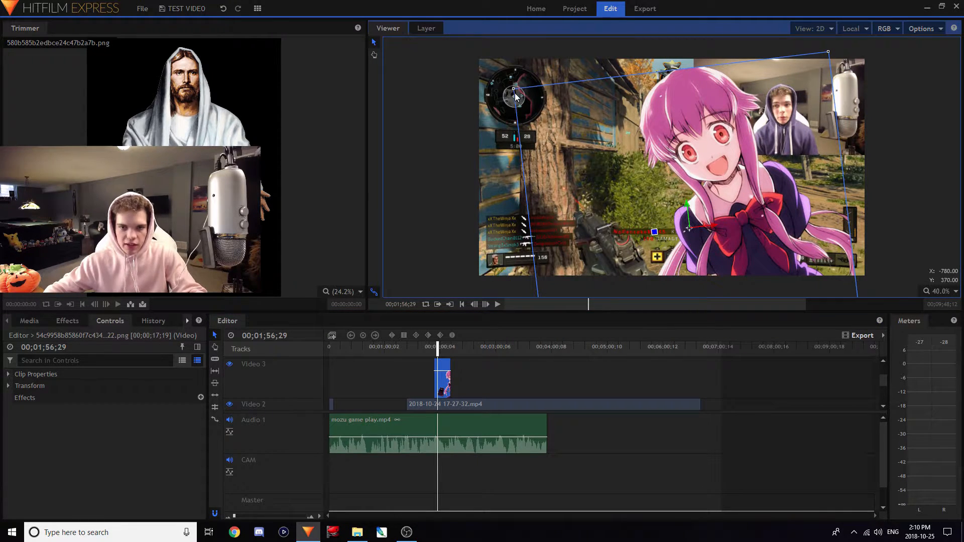
Enable keyframes for the anime image's anchor point, position, scale, rotation and opacity at 00;01;56;29.
left_click(104, 320)
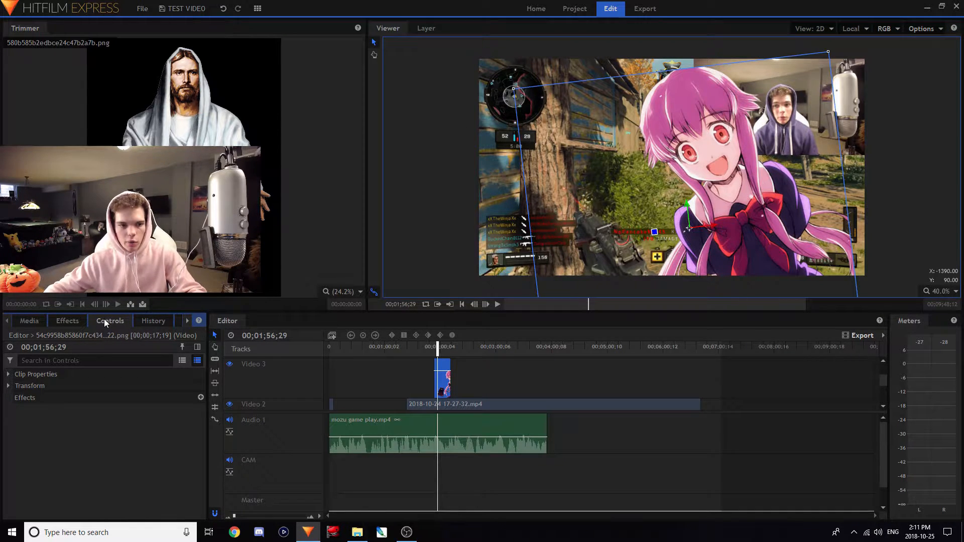
left_click(8, 387)
left_click(9, 376)
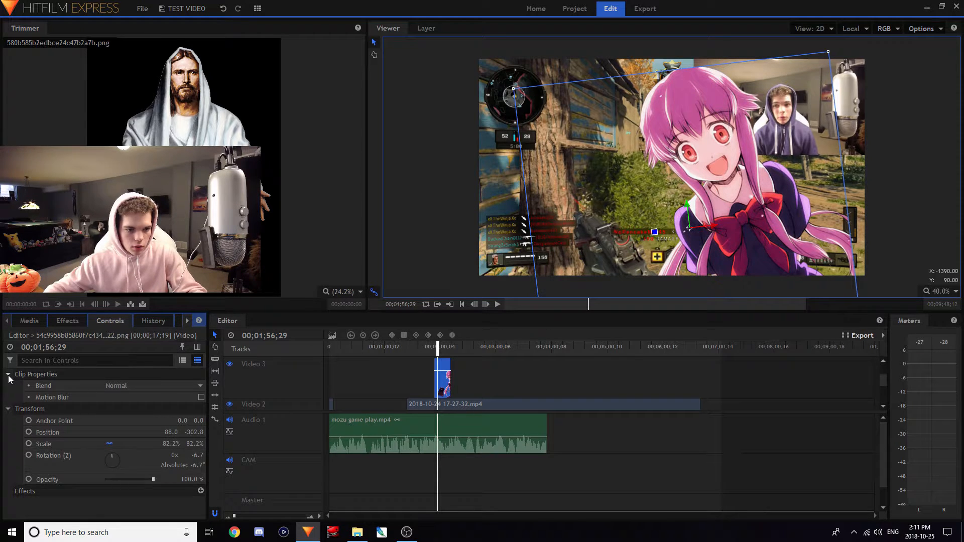
left_click(8, 375)
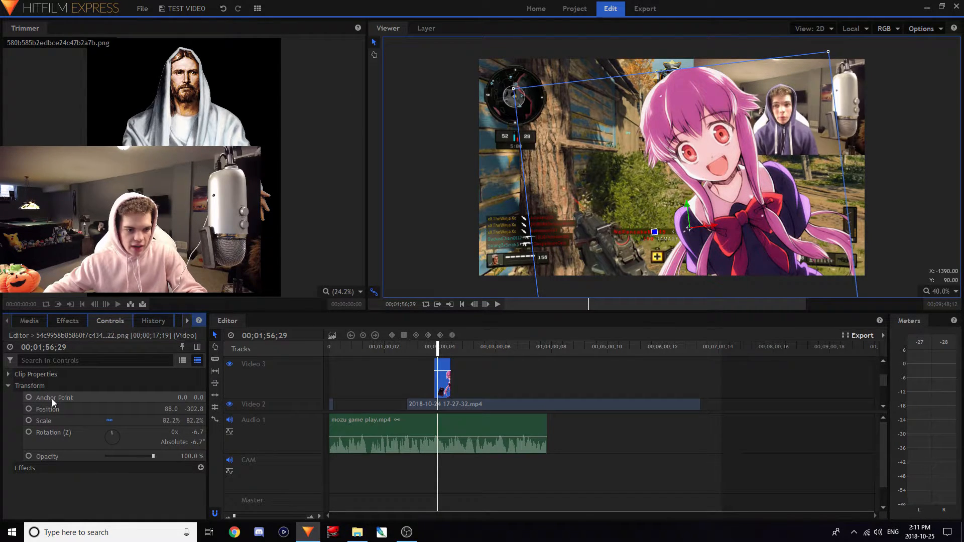
left_click(29, 398)
left_click(28, 409)
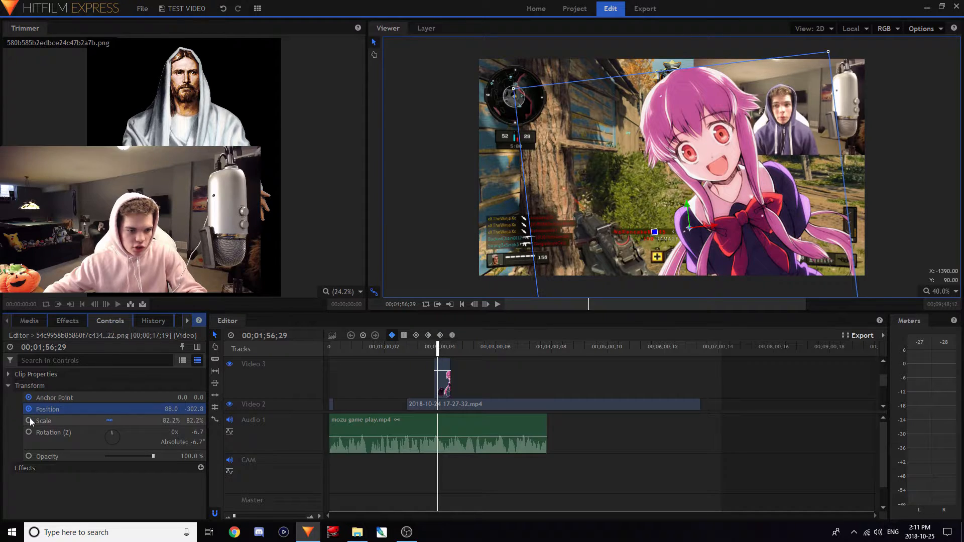
left_click(29, 421)
left_click(29, 433)
left_click(28, 456)
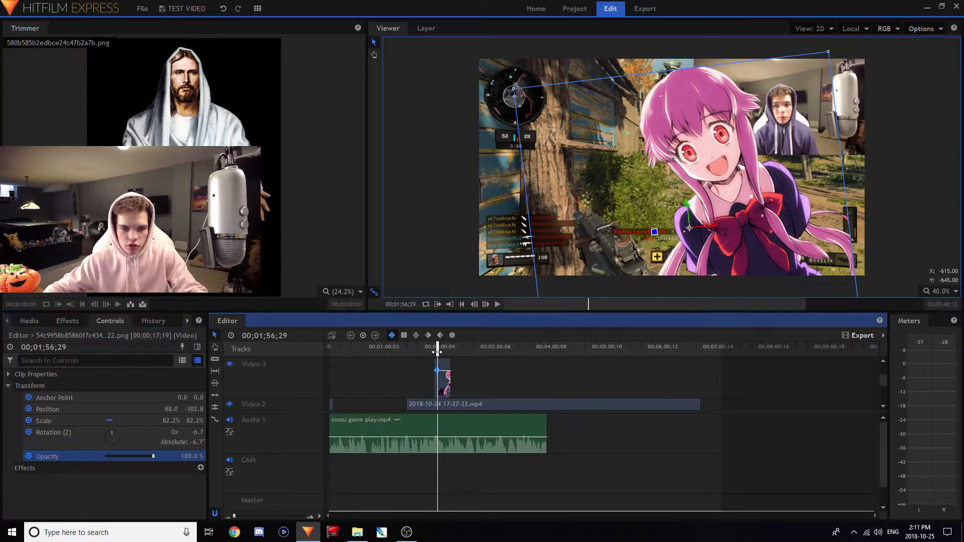
Move the anime image to position -436.9, 59.6 at 00;02;05;05 and play back the movement.
left_click_drag(437, 352, 445, 351)
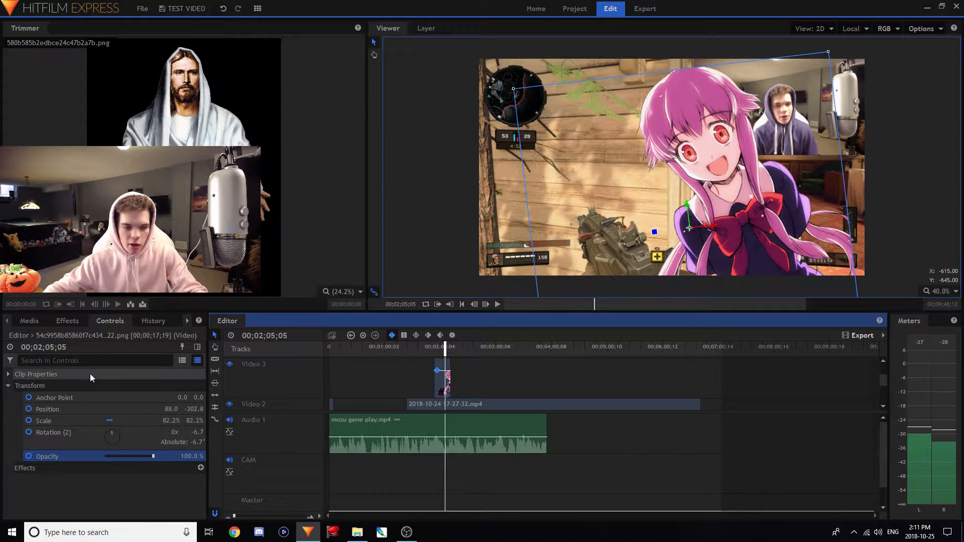
left_click(689, 229)
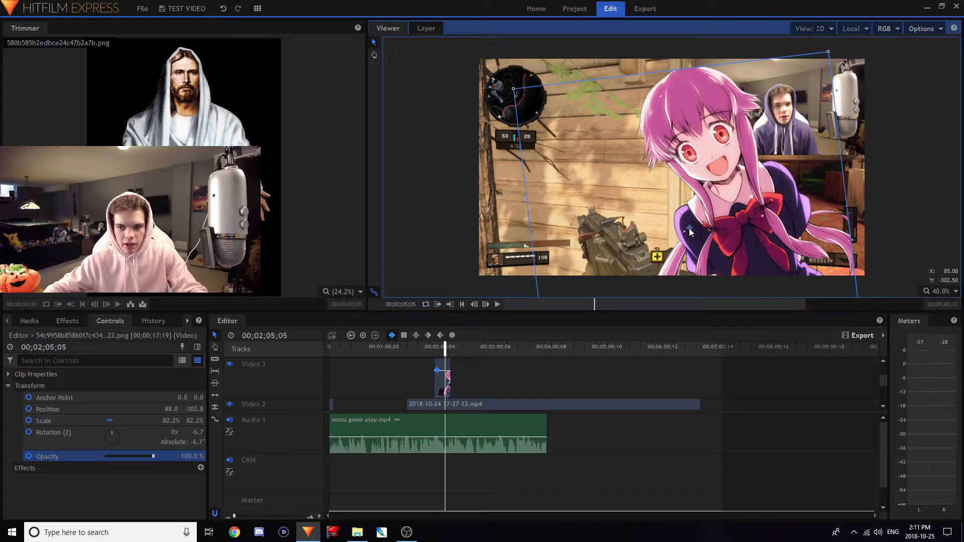
left_click_drag(690, 229, 584, 159)
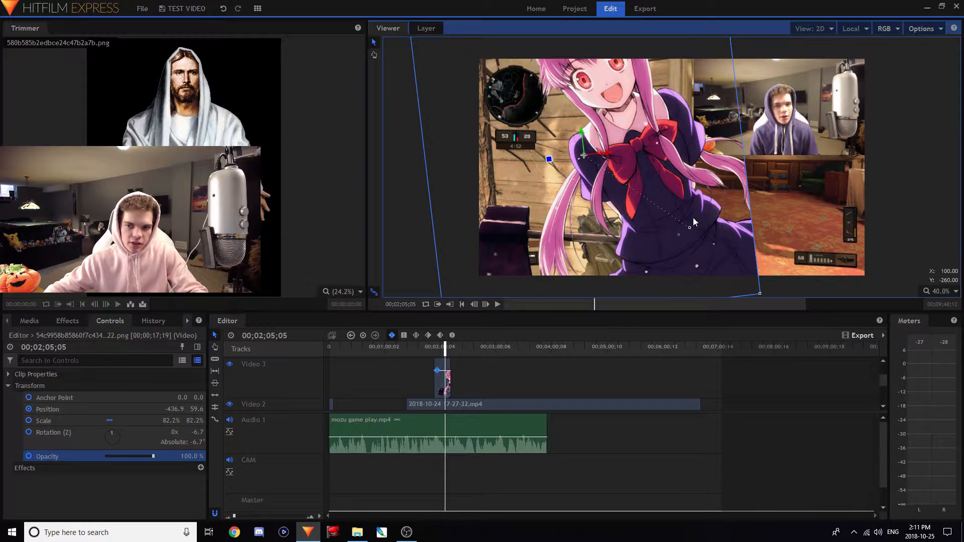
left_click(430, 351)
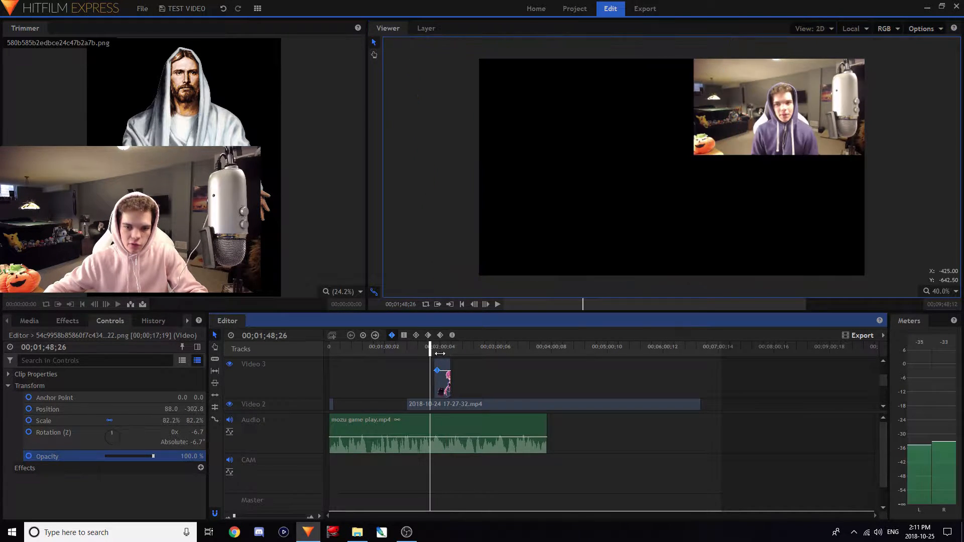
key("space")
left_click(436, 347)
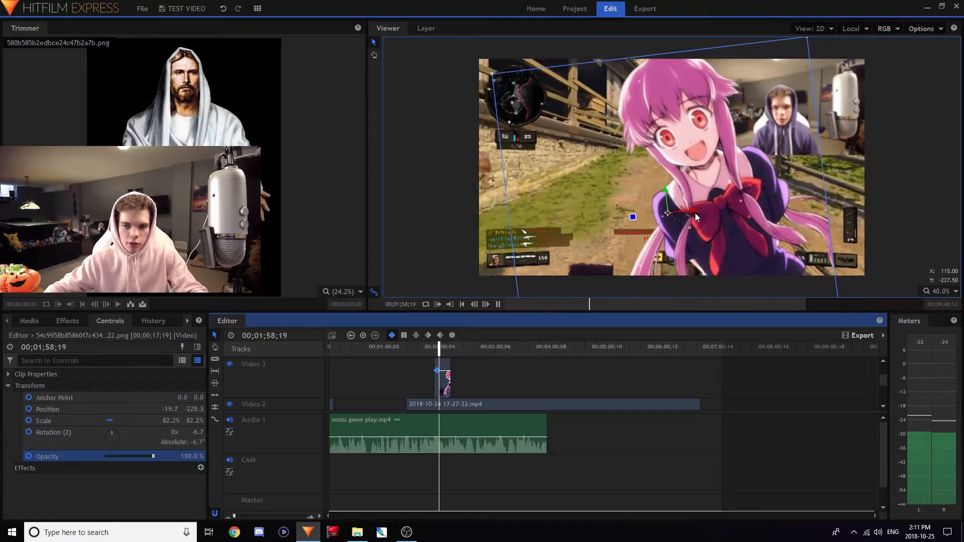
key("space")
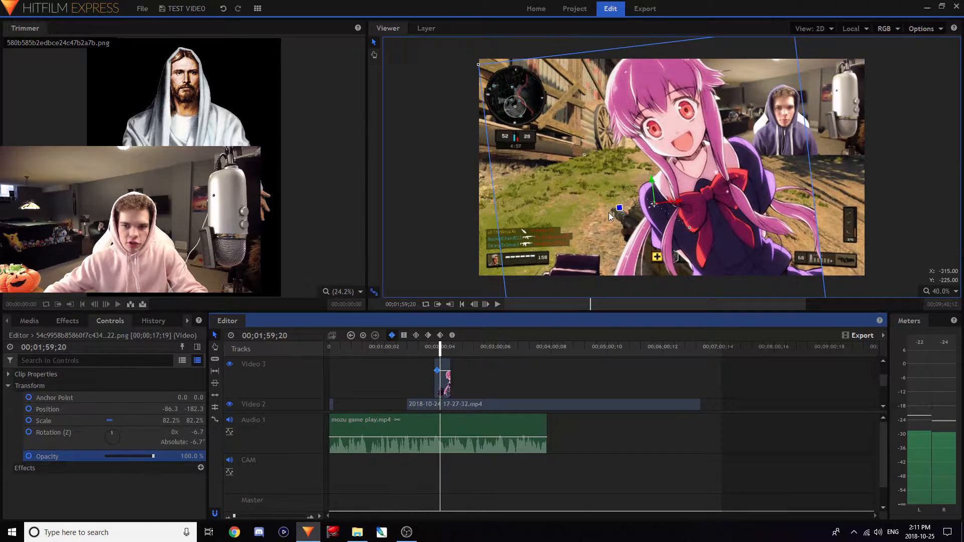
Rotate the anime image to about 149.5° at 00;01;59;20 and play back the spin from its first keyframe.
left_click_drag(621, 213, 673, 205)
left_click(436, 346)
key("space")
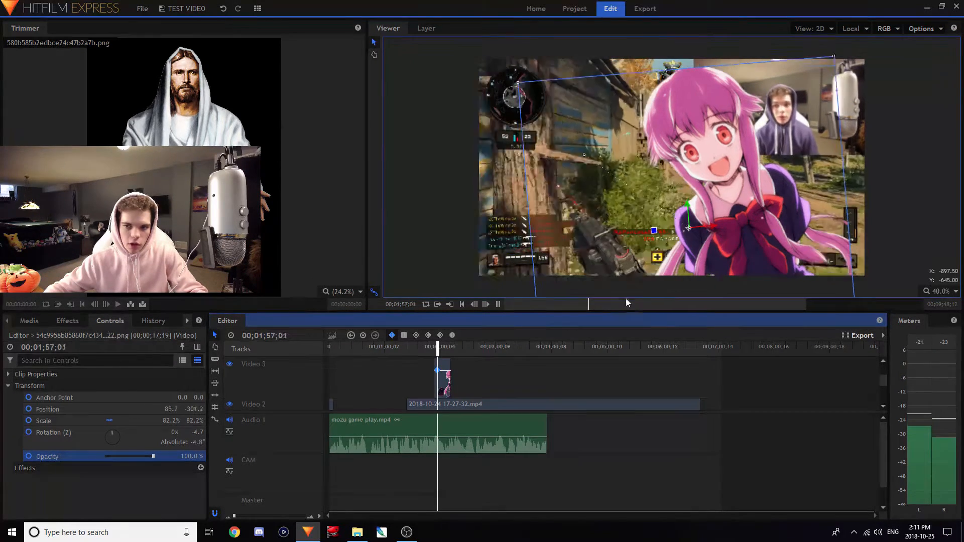
key("space")
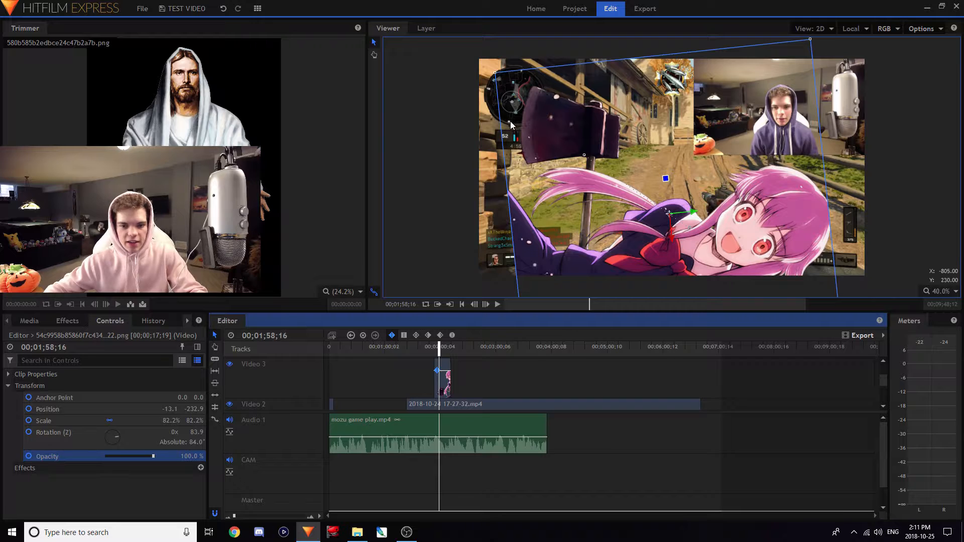
Shrink the anime image to 48% scale at 00;01;58;16, play back the animation to 00;01;59;29, and select the image again.
left_click(504, 80)
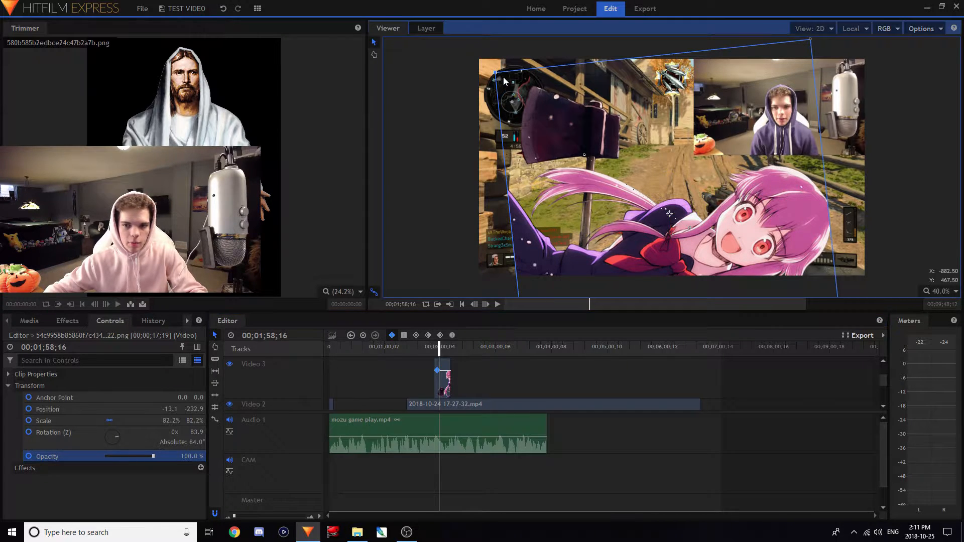
left_click_drag(550, 116, 563, 131)
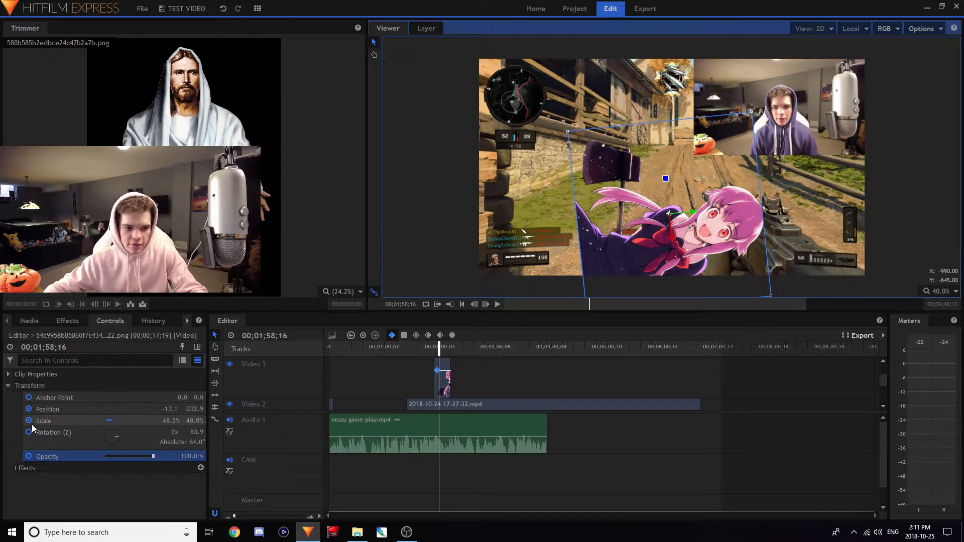
left_click_drag(430, 348, 435, 350)
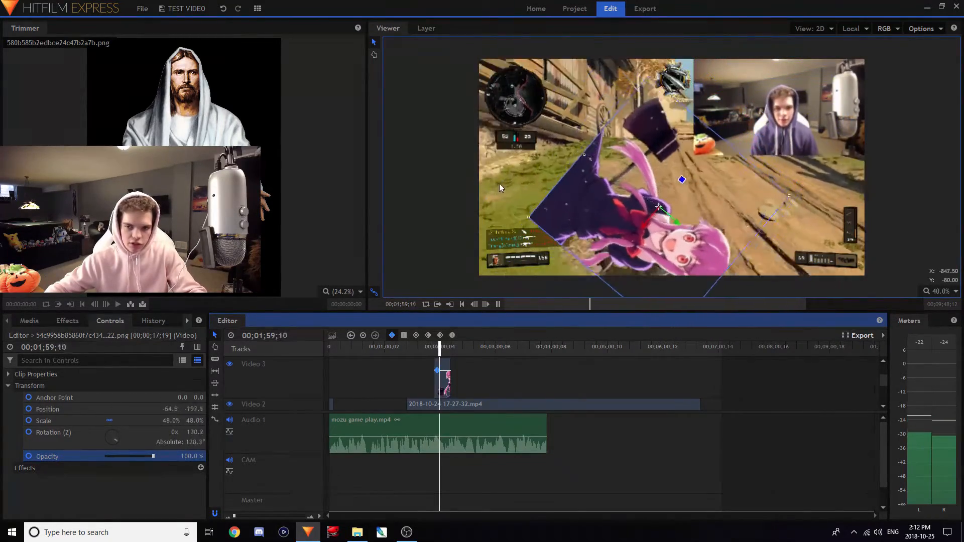
key("space")
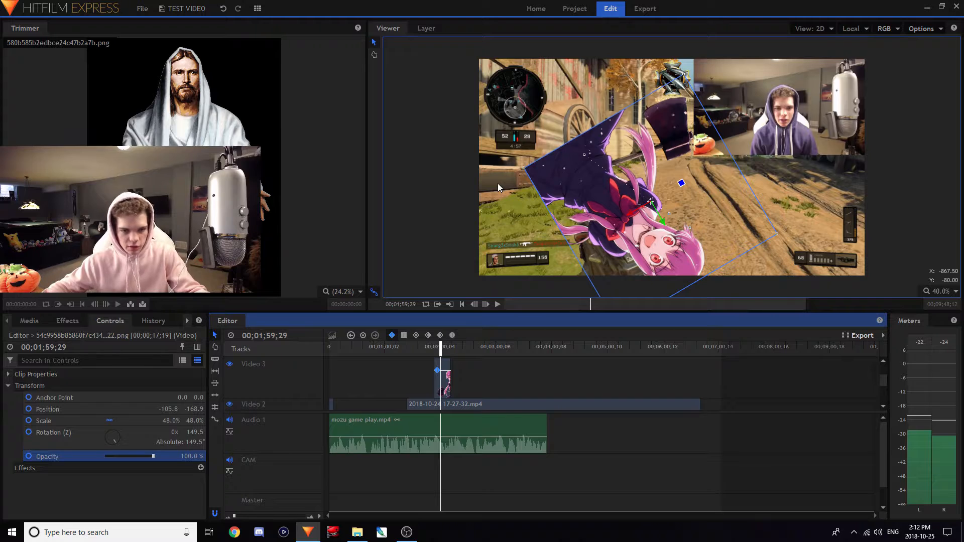
left_click(604, 215)
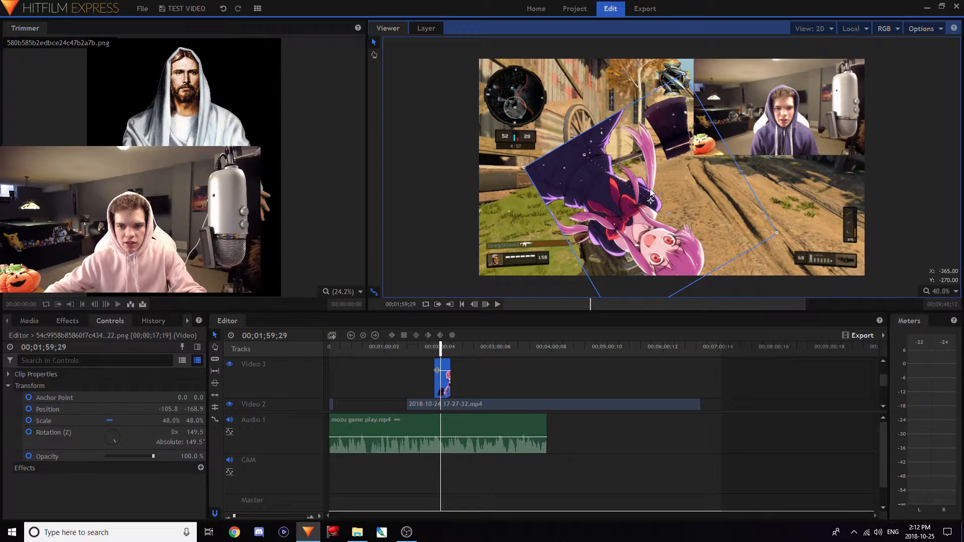
Move the anime image to position 239.1, 36.0 and set its opacity to 0% at 00;01;59;29.
left_click_drag(651, 194, 720, 153)
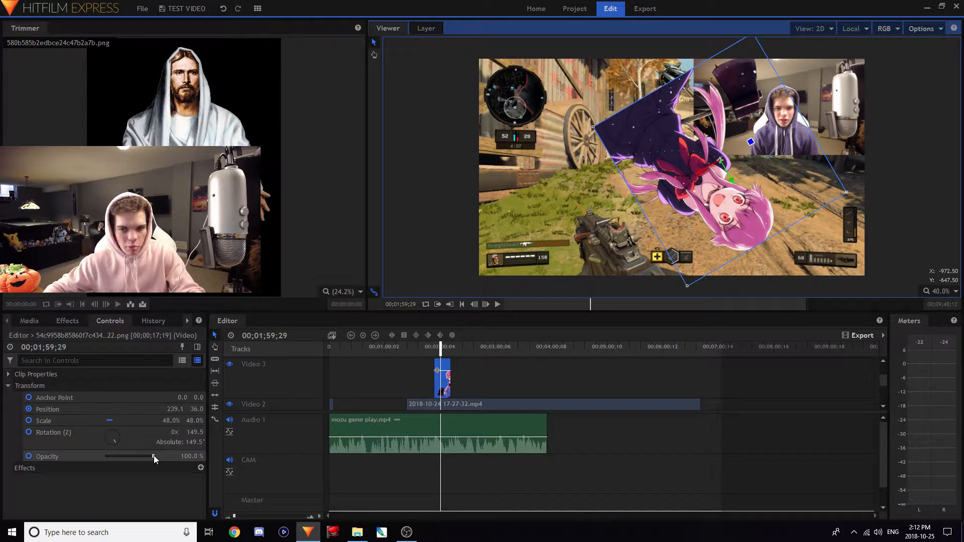
left_click_drag(154, 456, 112, 457)
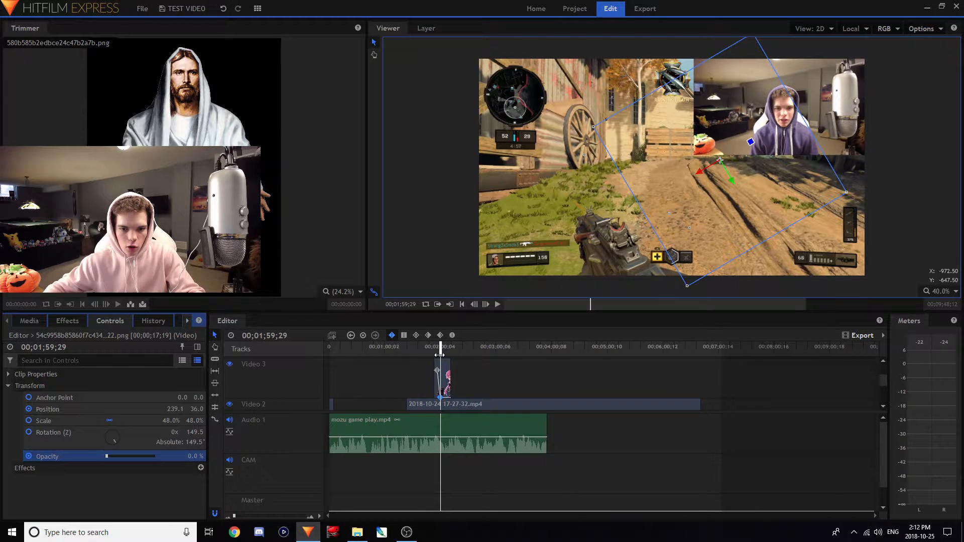
Set the anime image's opacity to 100% at 00;02;04;27 and play back the fade animation.
left_click_drag(439, 355, 445, 355)
left_click(110, 456)
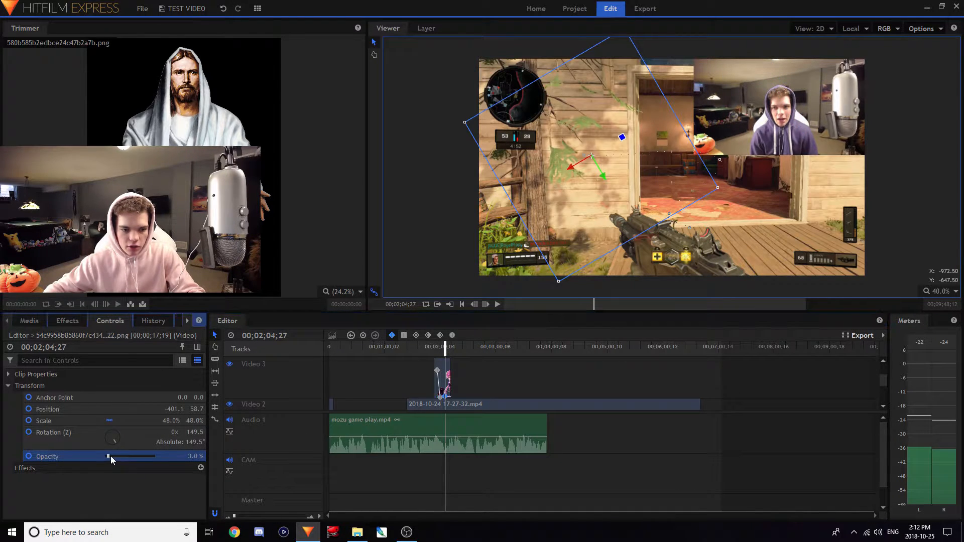
left_click_drag(111, 456, 382, 450)
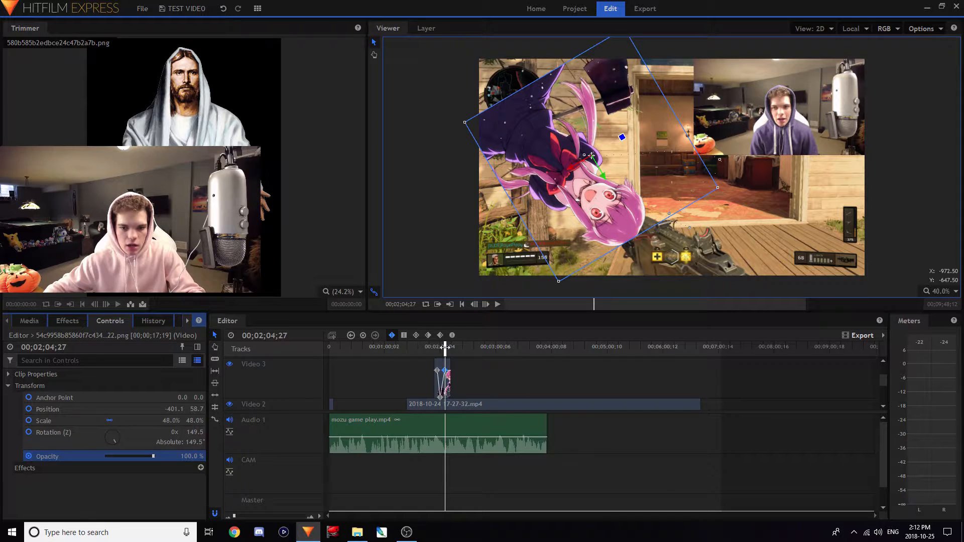
left_click_drag(445, 348, 427, 348)
key("space")
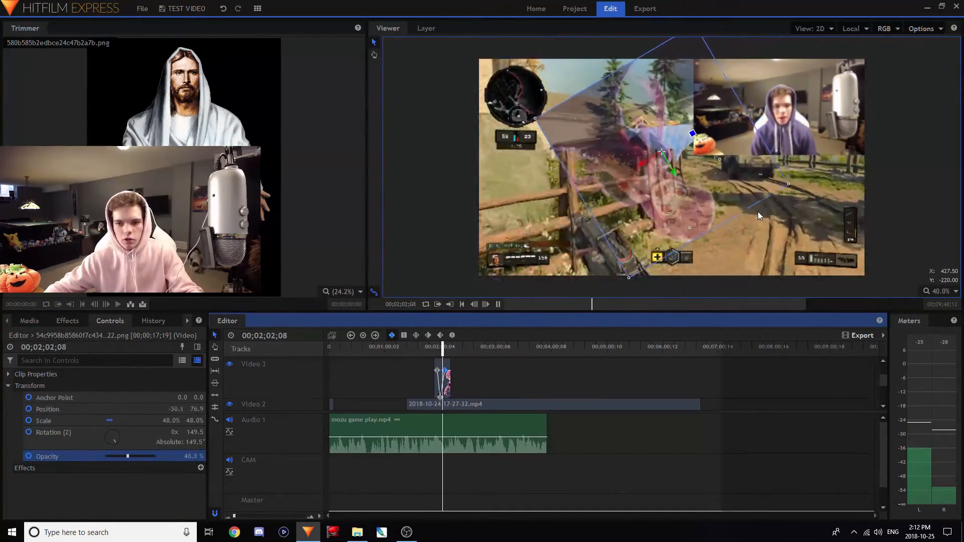
key("space")
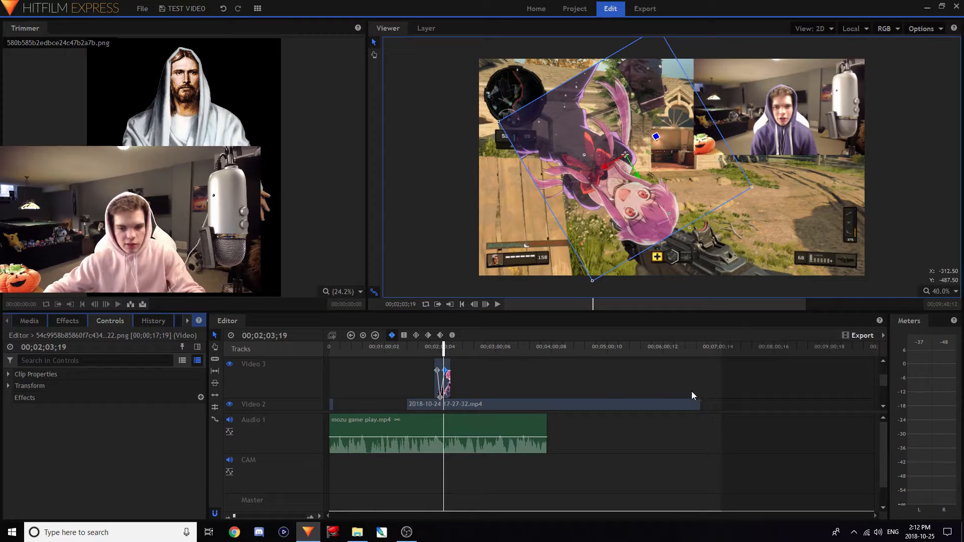
Import Dont Do It Sound Effect.mp3 and place it on the CAM audio track at the start of the anime image.
left_click(830, 127)
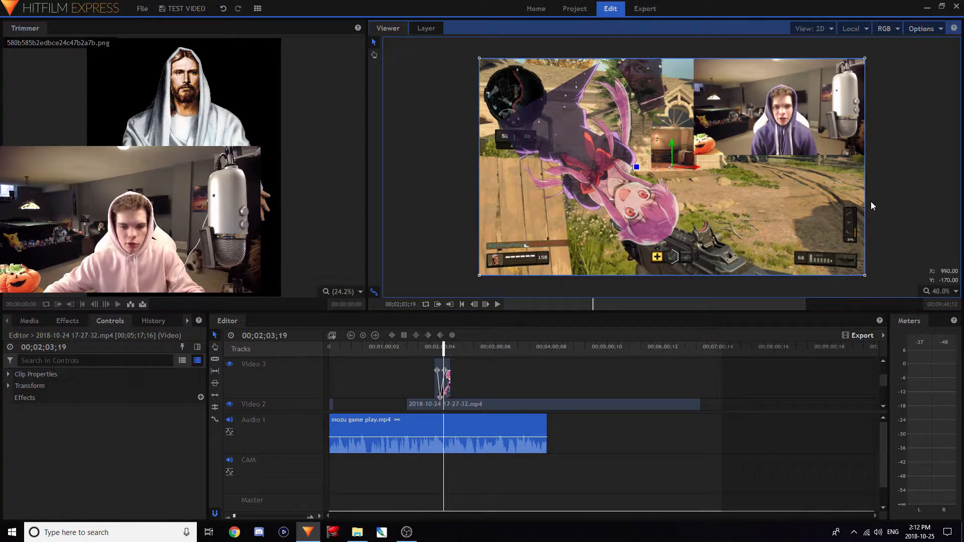
left_click(516, 390)
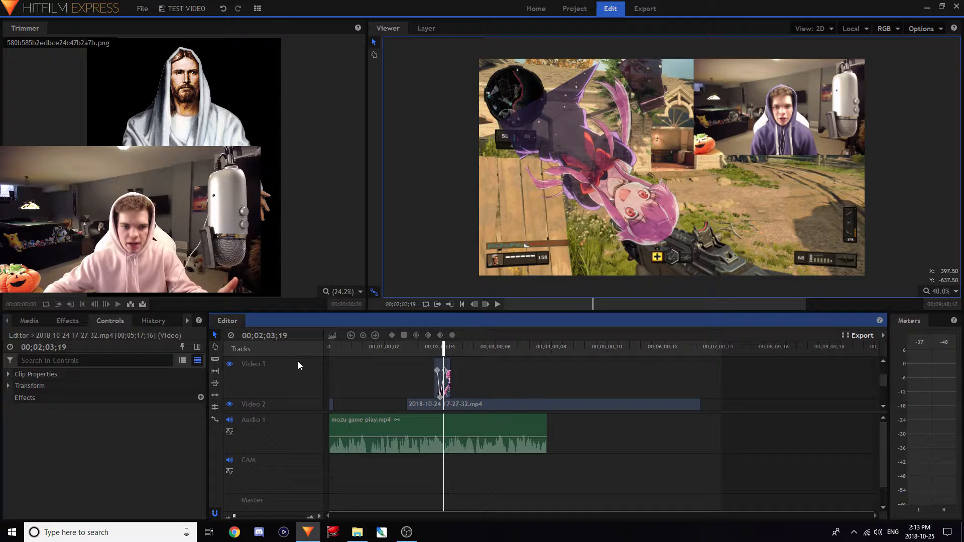
left_click(30, 320)
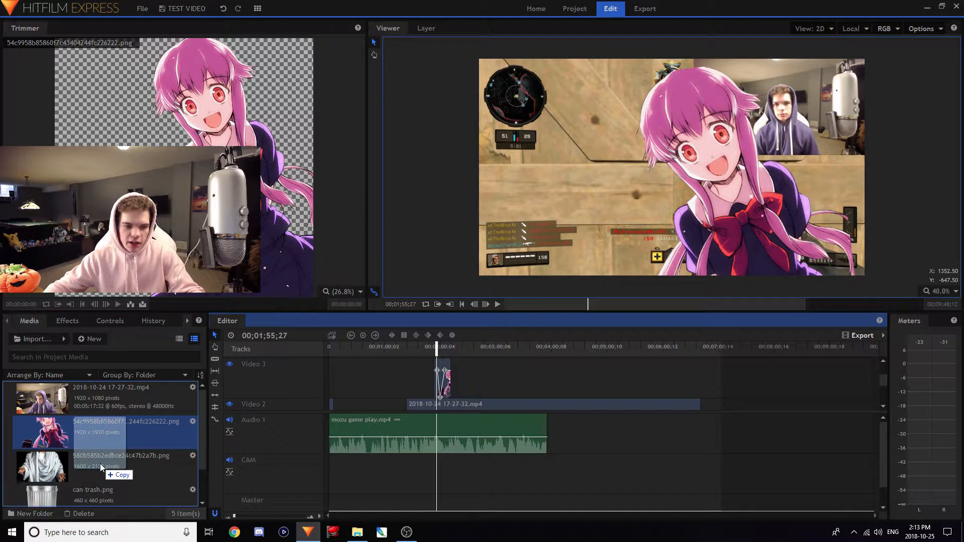
left_click(100, 463)
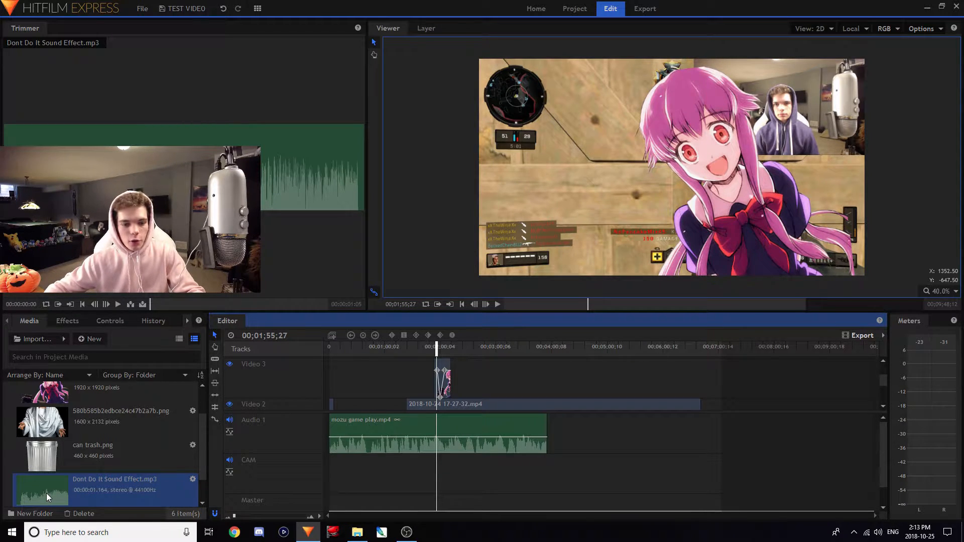
scroll(46, 493, "down", 1)
left_click_drag(106, 465, 435, 474)
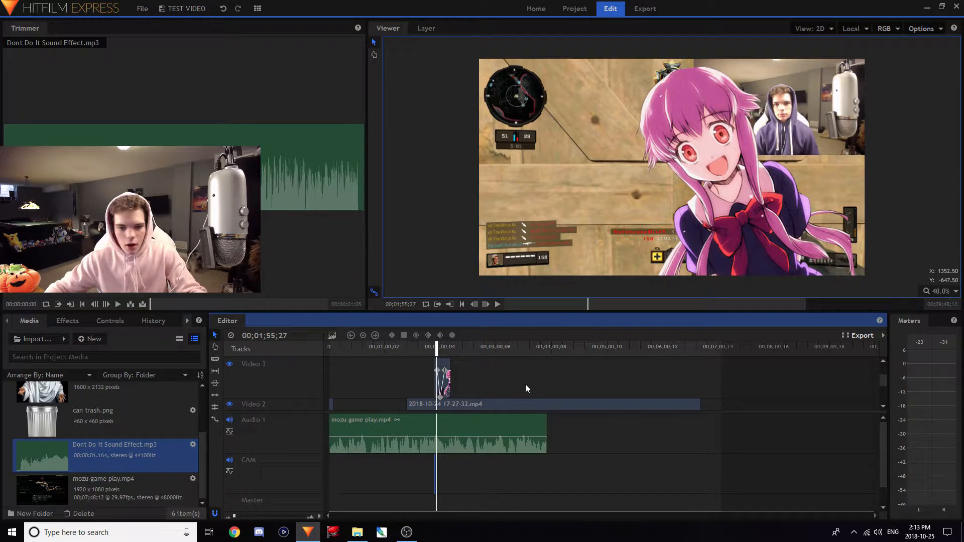
Play back the start of the anime image to check the sound effect's timing against it.
left_click_drag(436, 350, 441, 350)
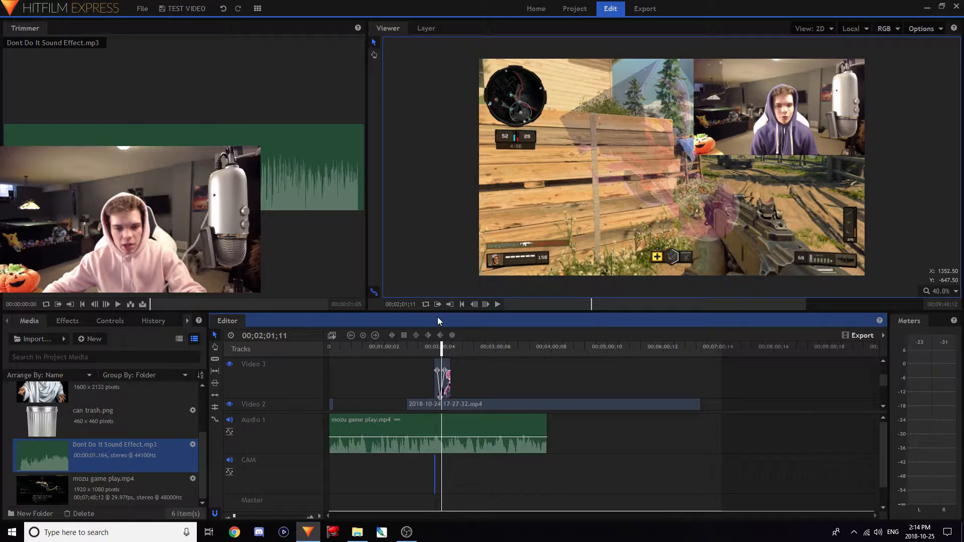
left_click_drag(436, 347, 435, 348)
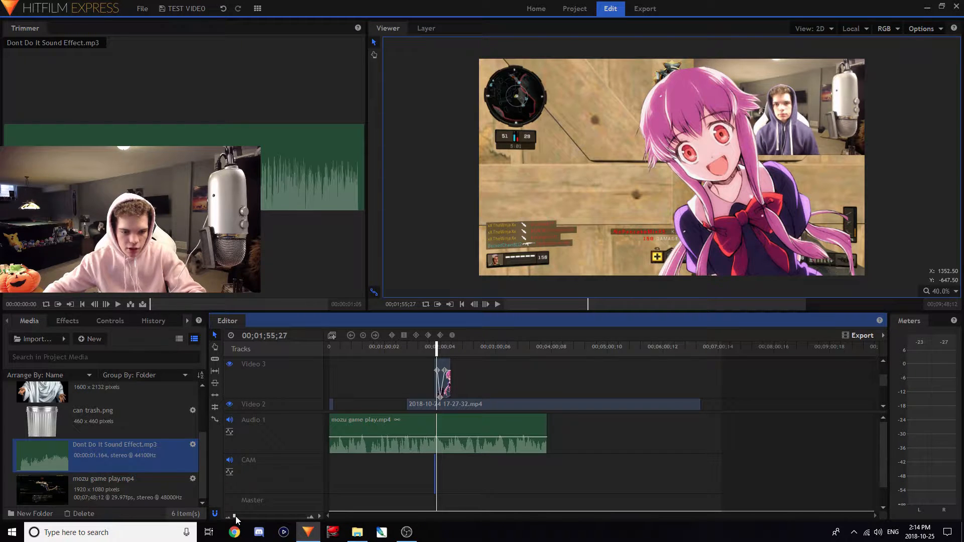
left_click_drag(236, 519, 241, 520)
mouse_move(247, 515)
left_mouse_down()
mouse_move(304, 515)
mouse_move(252, 515)
left_mouse_up()
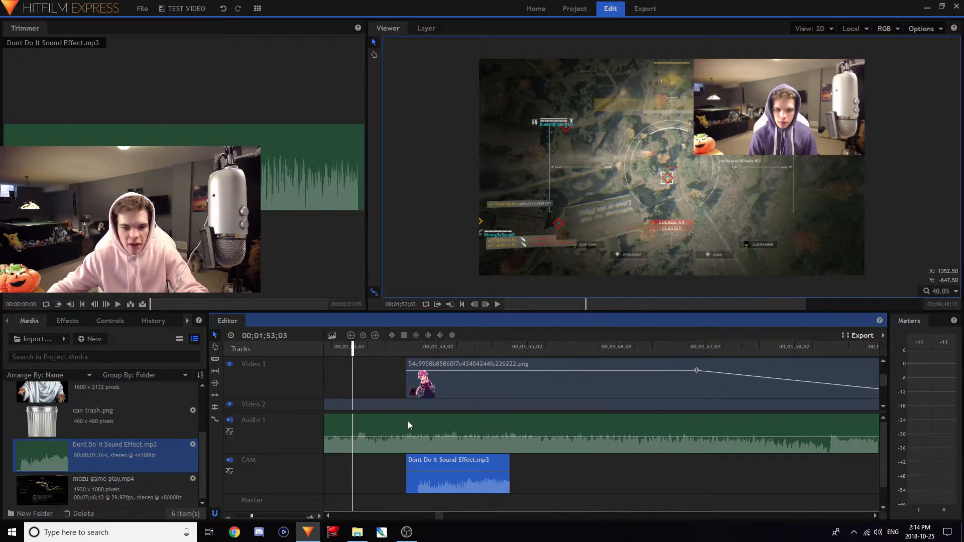
mouse_move(439, 515)
left_mouse_down()
mouse_move(451, 516)
mouse_move(438, 514)
left_mouse_up()
left_click(438, 345)
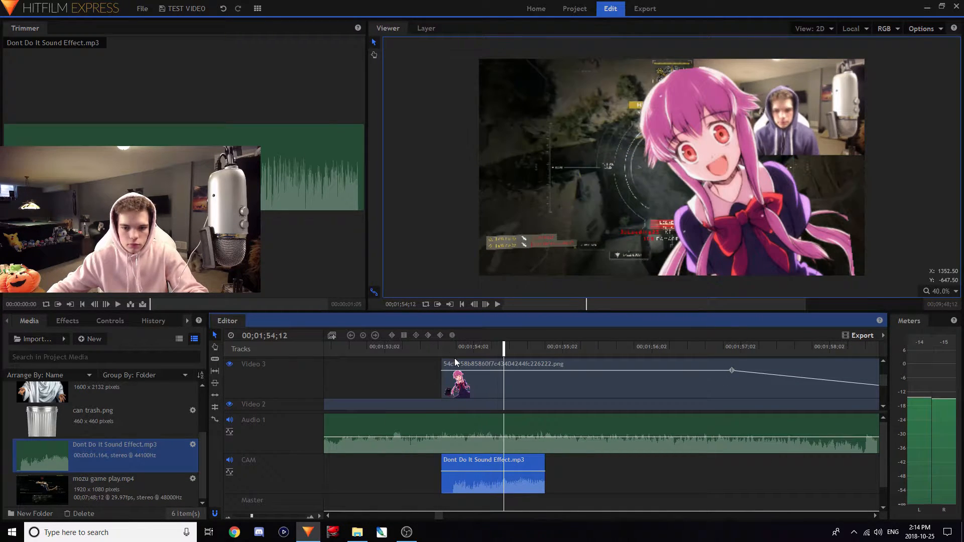
key("space")
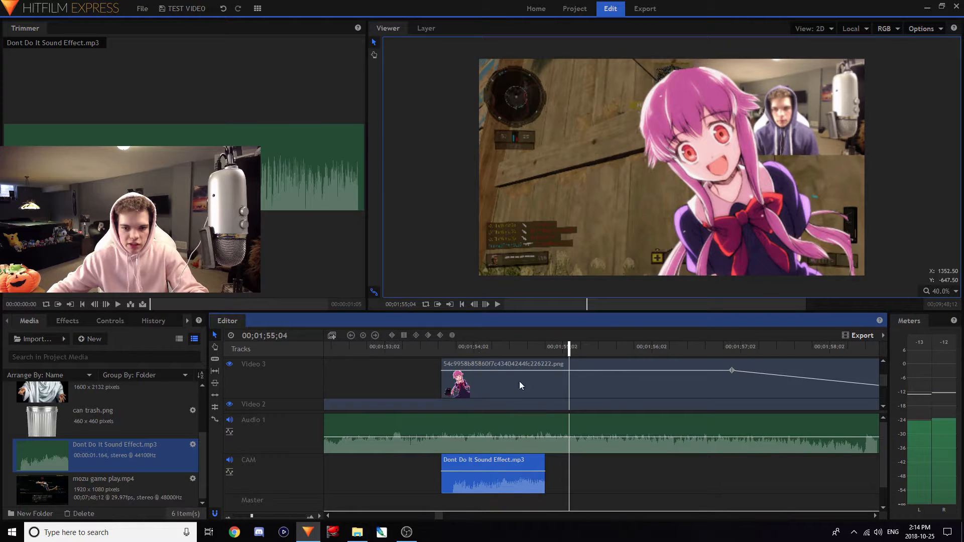
Lower the volume of the Dont Do It sound effect clip slightly on the CAM track.
left_click(479, 348)
left_click(597, 482)
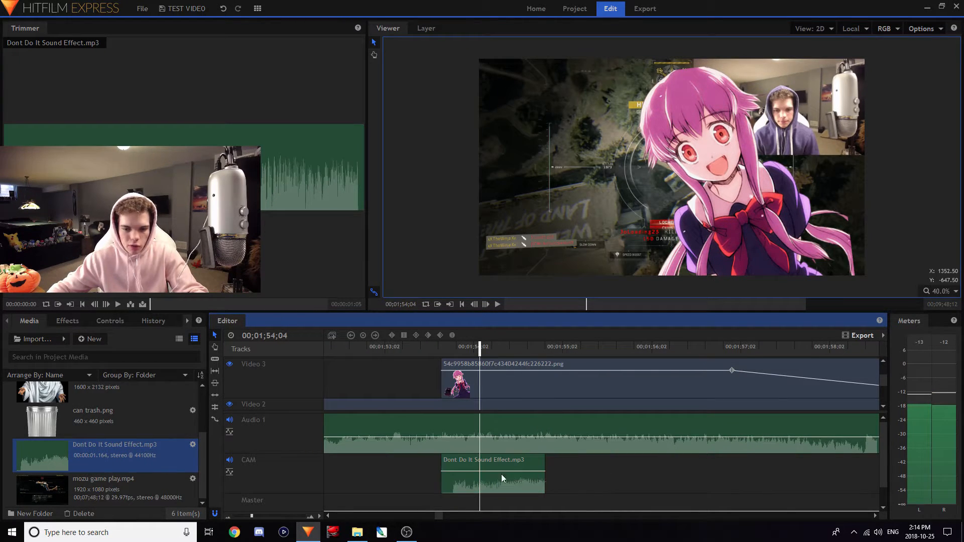
left_click_drag(503, 471, 532, 472)
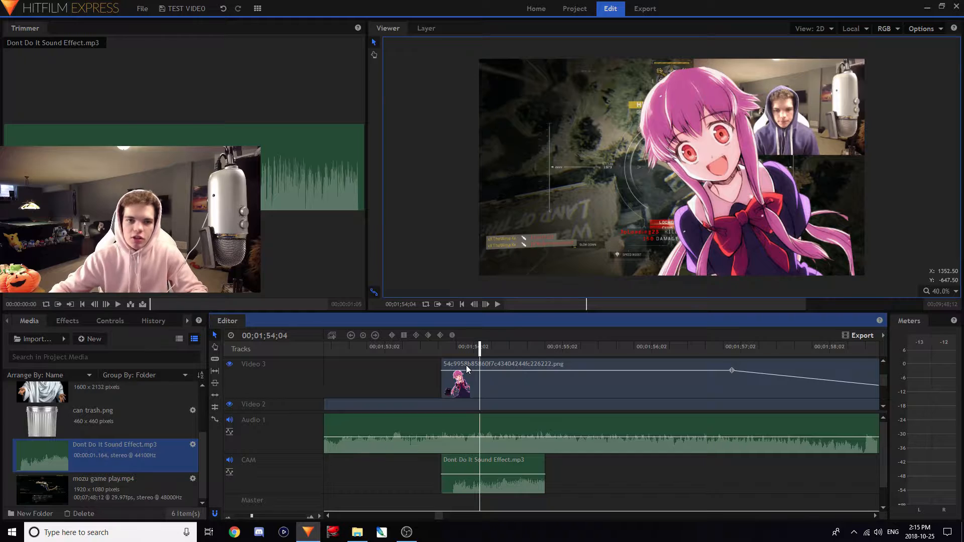
Load mozu game play.mp4 for trimming, mark an in point early in the footage, and set the out point at 00;02;10;01.
left_click(161, 226)
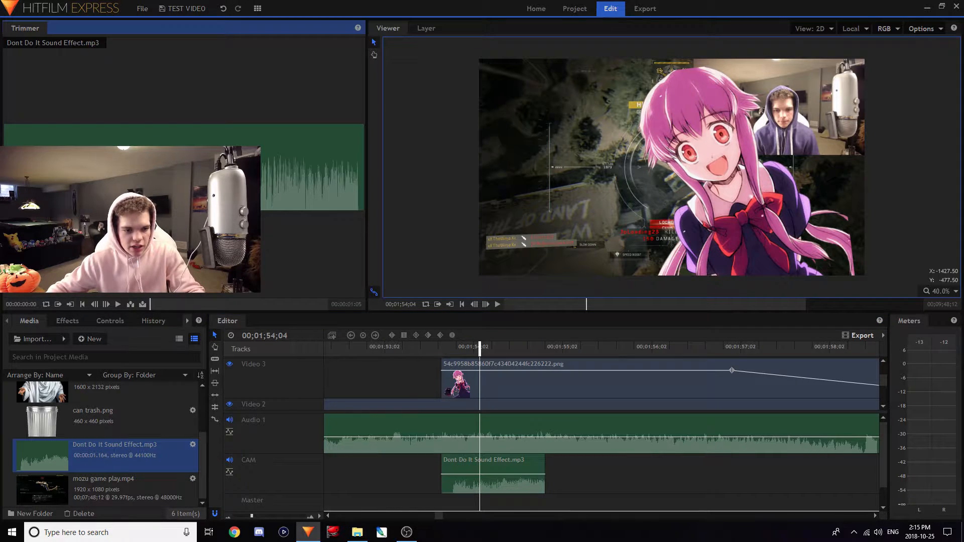
left_click(55, 478)
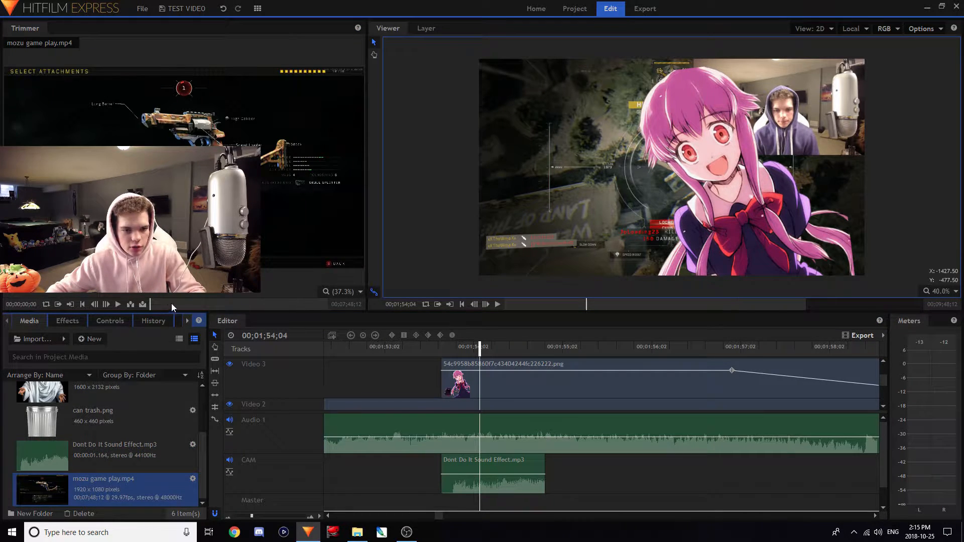
left_click(175, 304)
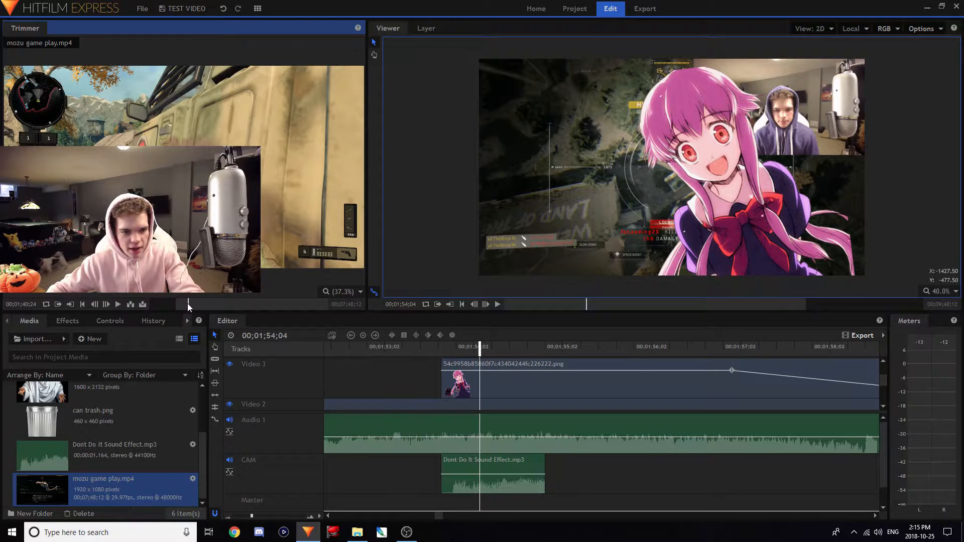
left_click(188, 304)
mouse_move(184, 305)
left_mouse_down()
mouse_move(161, 304)
mouse_move(198, 303)
left_mouse_up()
key("o")
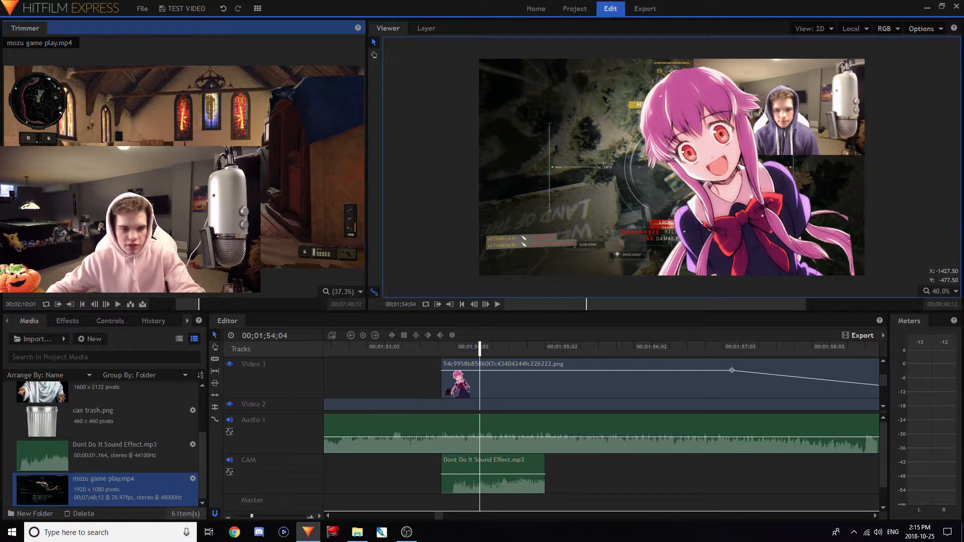
Place the trimmed gameplay section after the webcam clip on Video 2, spanning 00;06;57;05 to 00;07;55;18.
left_click_drag(439, 516, 544, 496)
left_click_drag(251, 515, 234, 516)
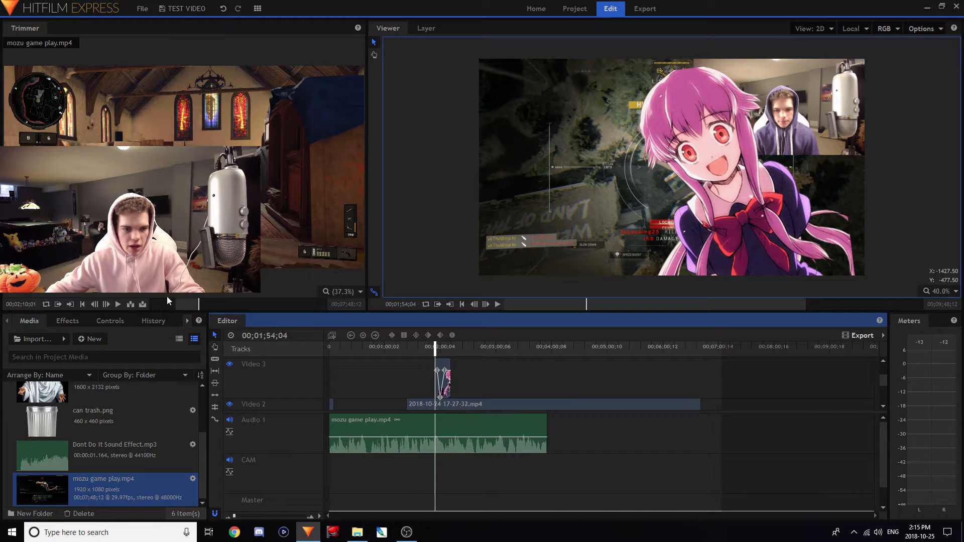
left_click(121, 251)
left_click_drag(121, 251, 717, 387)
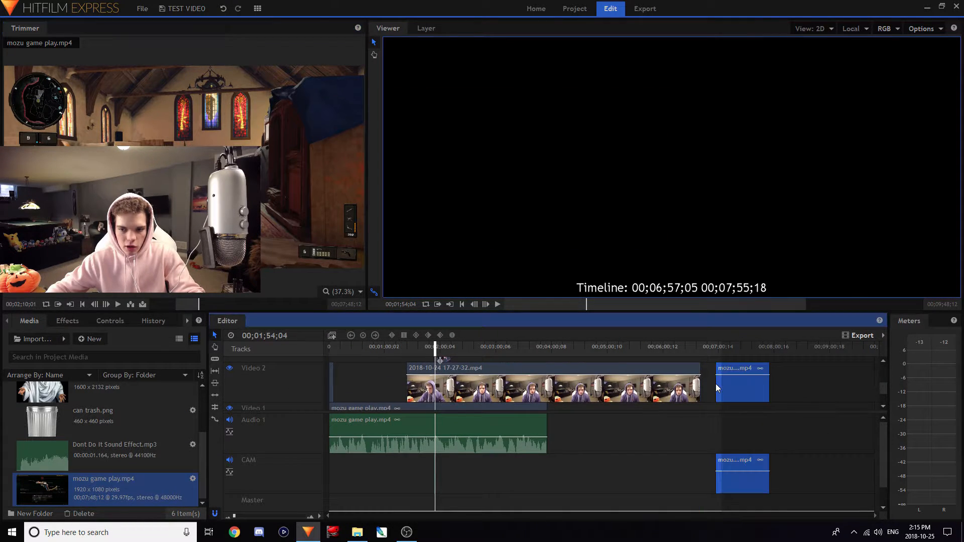
Preview the added gameplay section at 00;07;19;13 and 00;07;34;18 and delete it from the timeline.
left_click(736, 351)
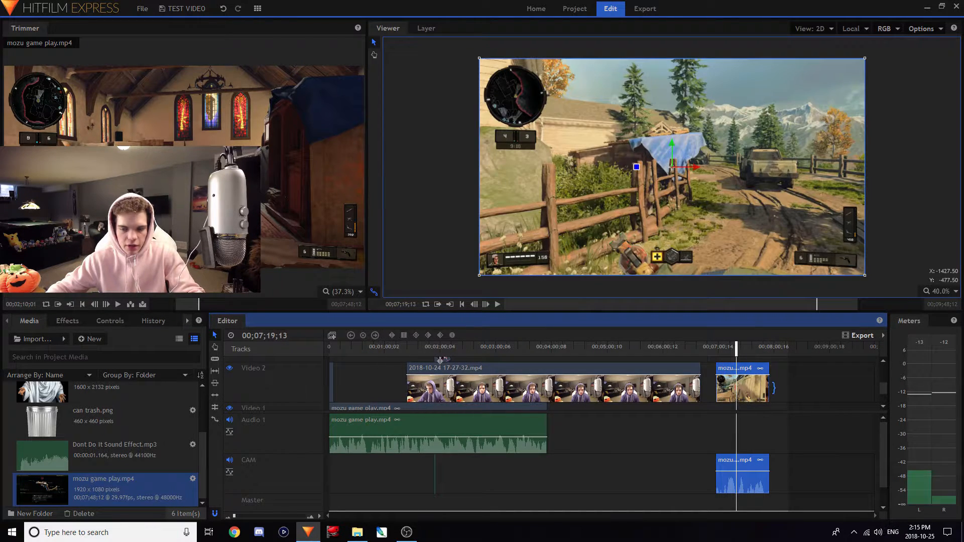
left_click(750, 347)
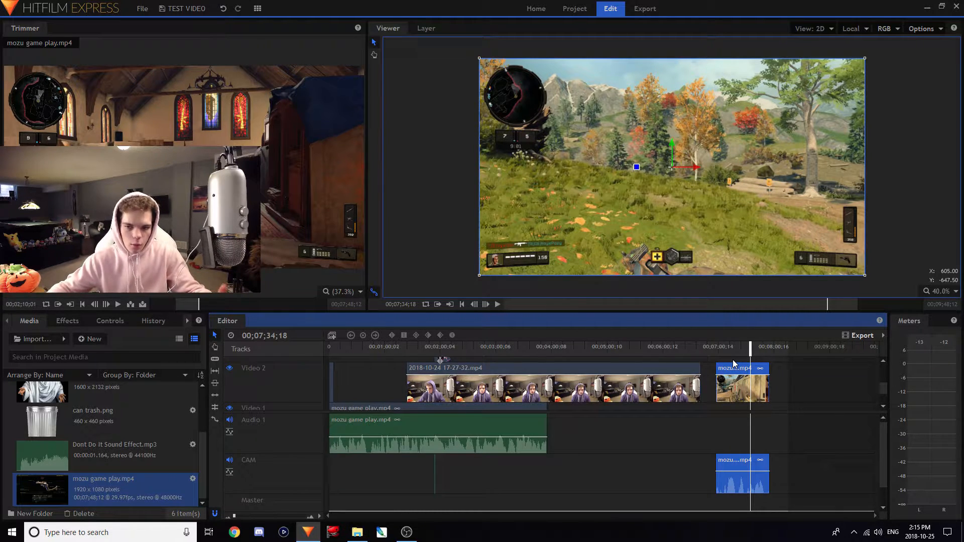
key("Delete")
Slice the webcam clip on Video 2 at the start and end of the anime image's section.
left_click(426, 347)
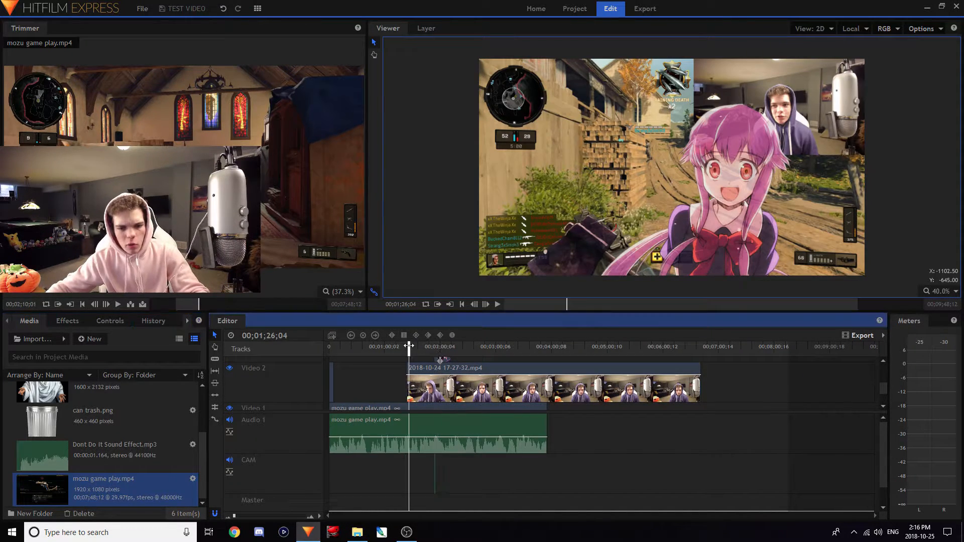
left_click(409, 347)
left_click(436, 346)
left_click_drag(436, 346, 439, 347)
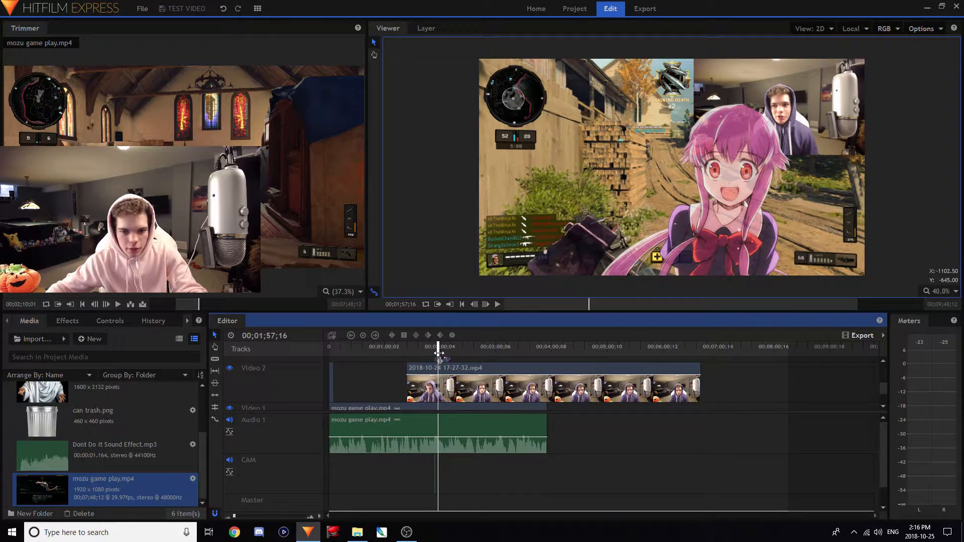
left_click_drag(438, 347, 451, 351)
key("c")
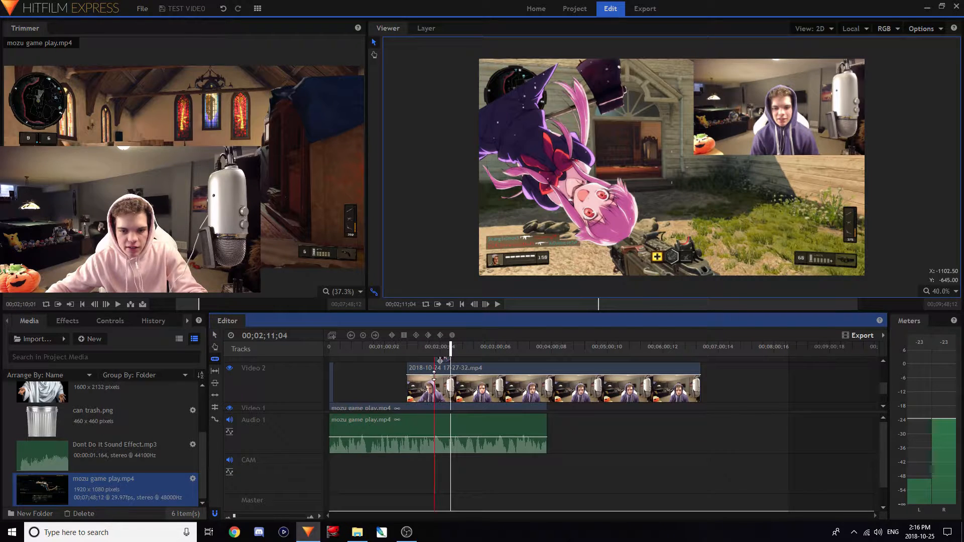
left_click(434, 385)
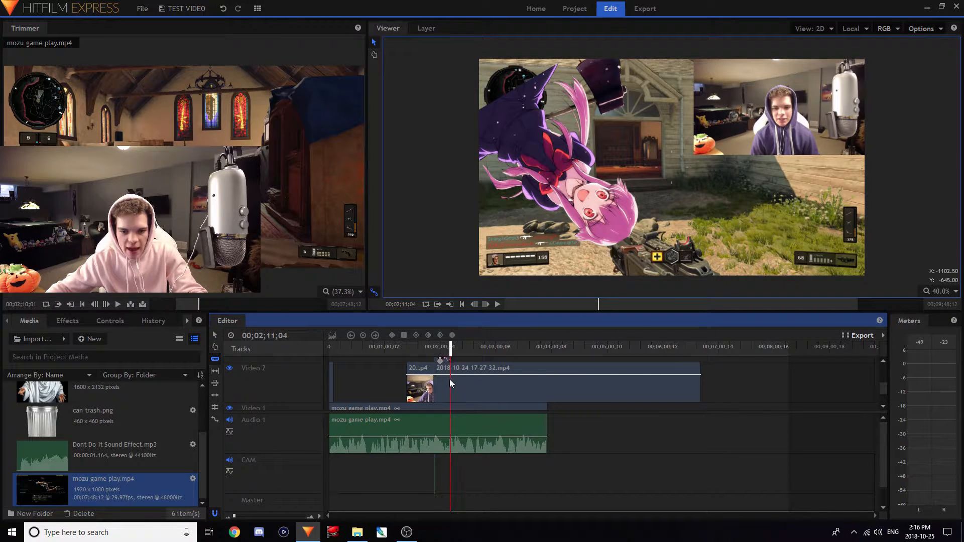
left_click(466, 348)
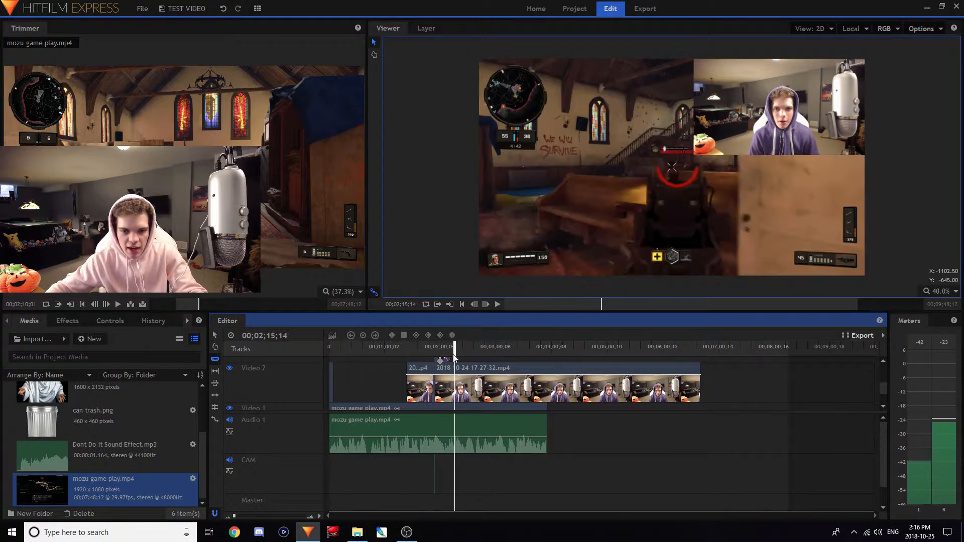
left_click(440, 347)
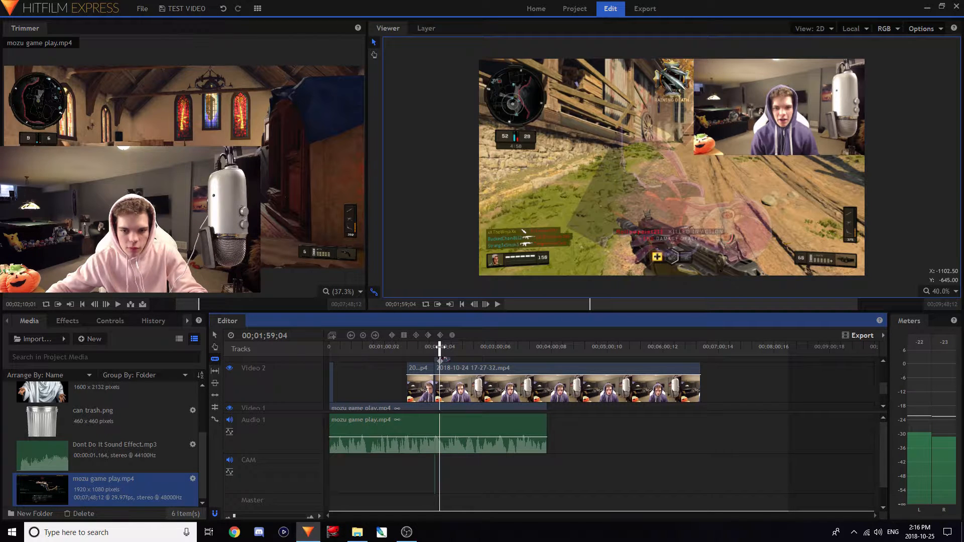
left_click(452, 382)
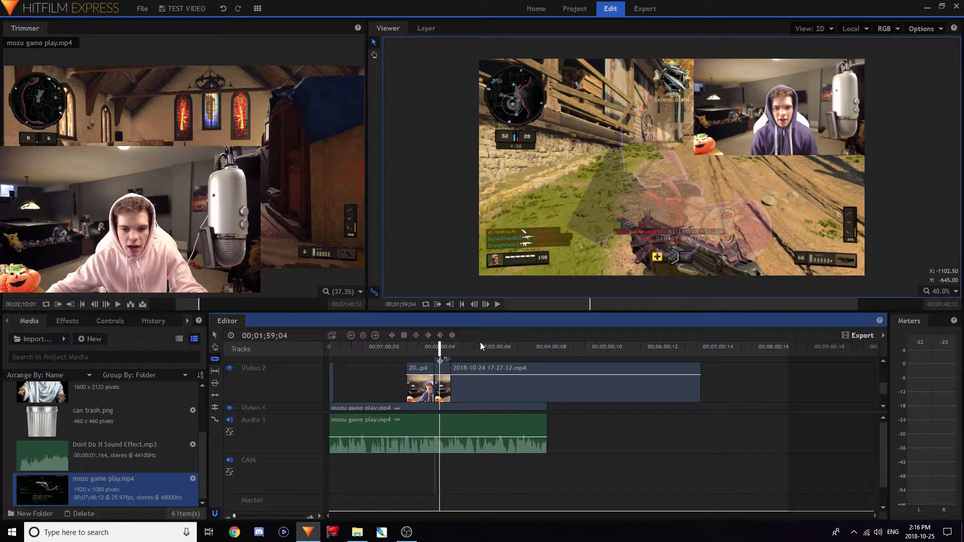
Slice the linked gameplay clip at the same two points and return to the Selection tool.
left_click(451, 422)
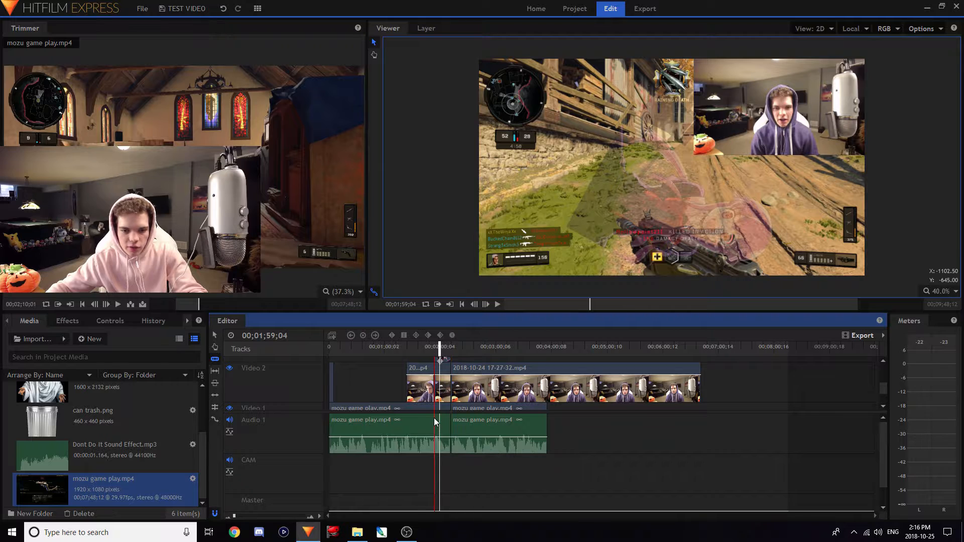
key("v")
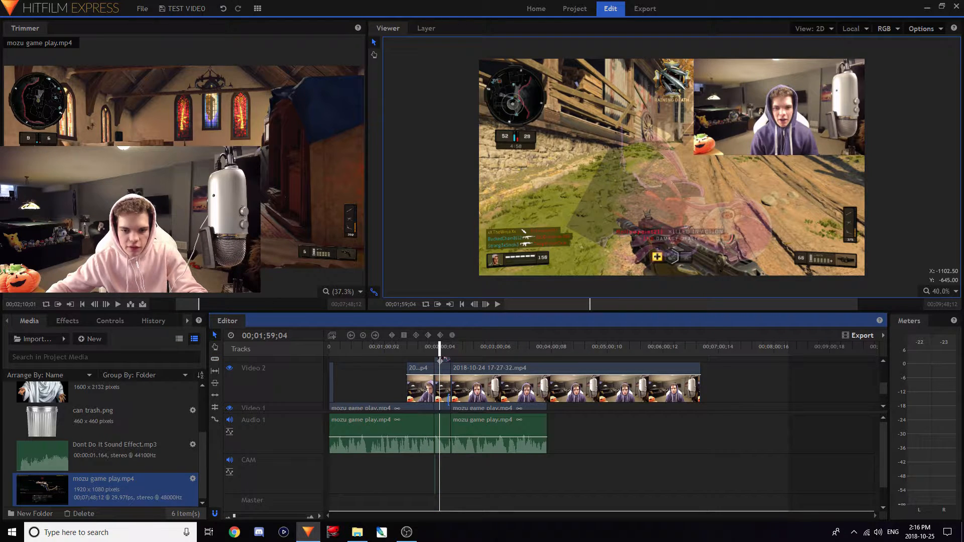
Make a composite shot from the sliced gameplay section, taking properties from the selected clip and leaving effects and transforms in place.
left_click(444, 365)
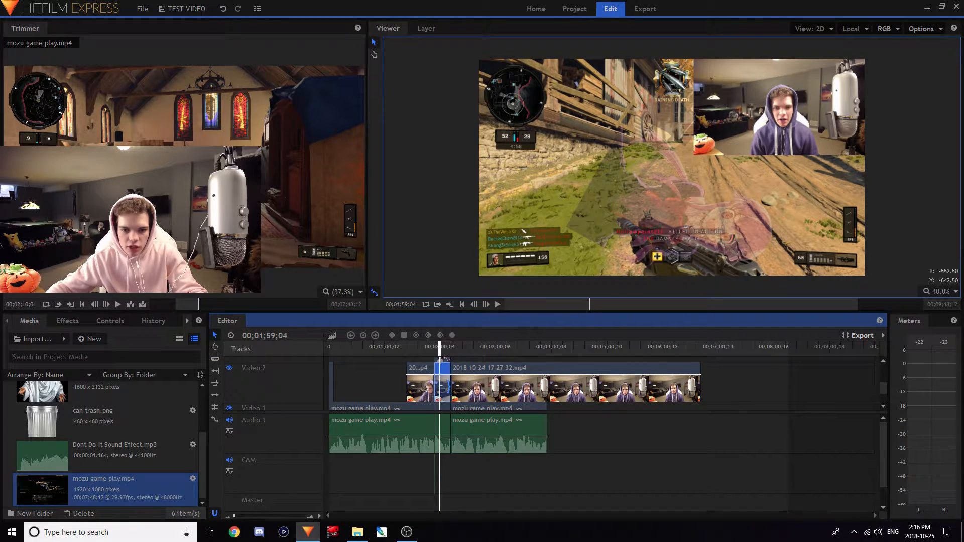
left_click(445, 430)
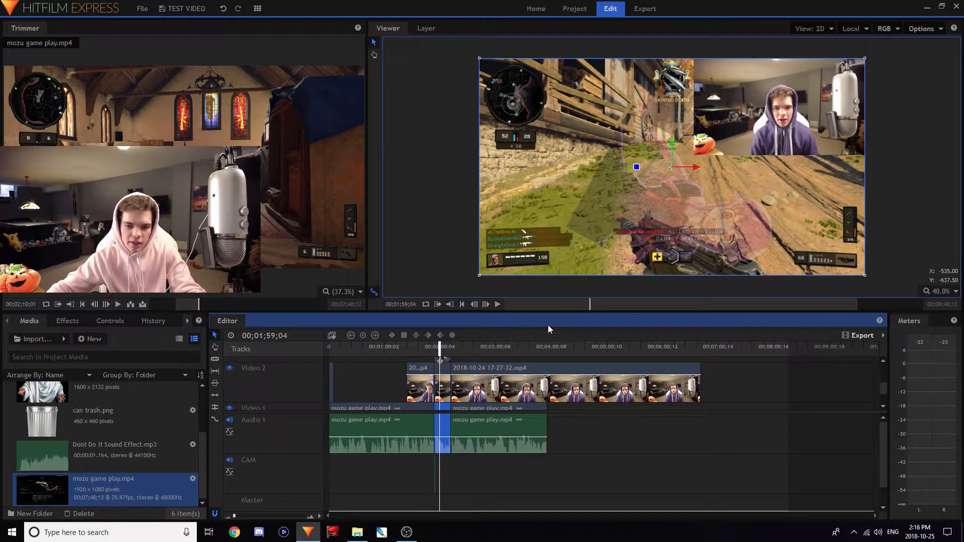
left_click(334, 340)
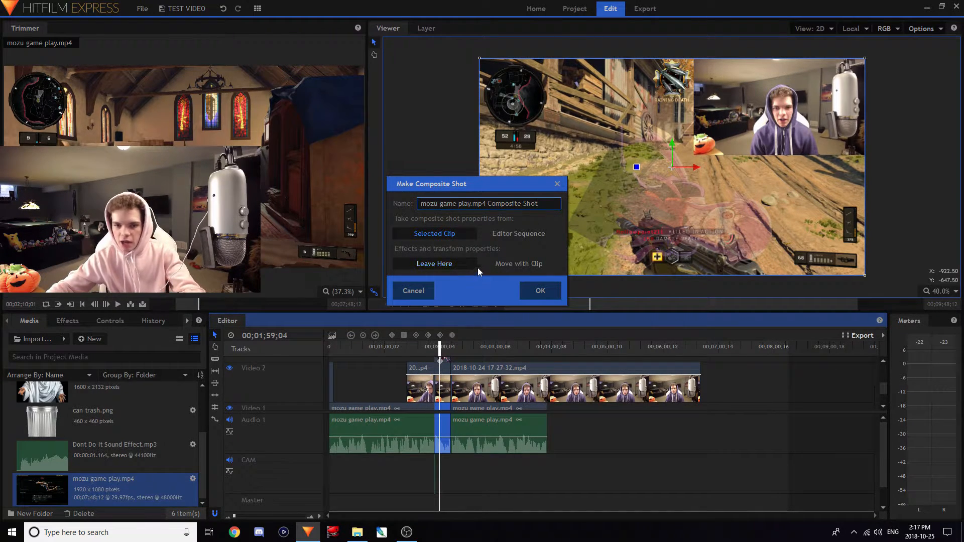
left_click(537, 291)
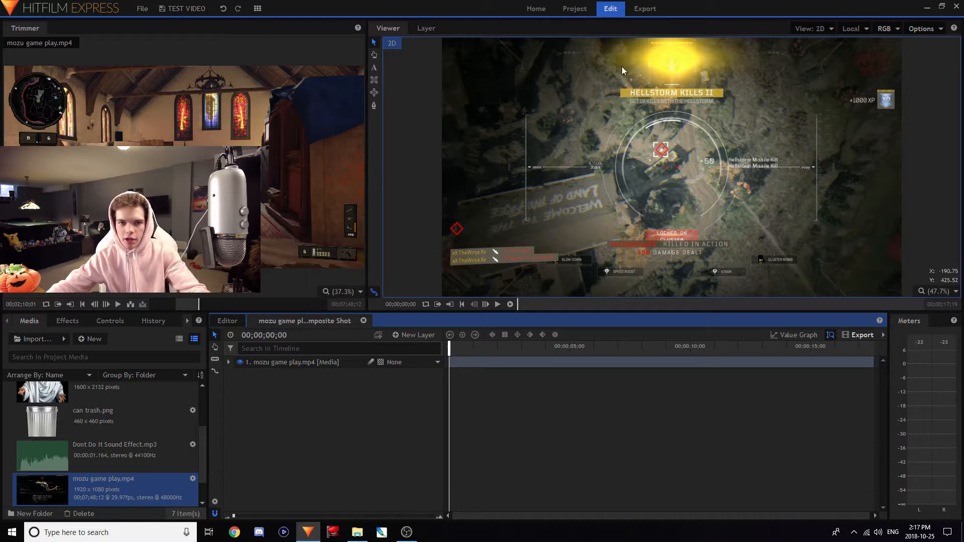
left_click(227, 321)
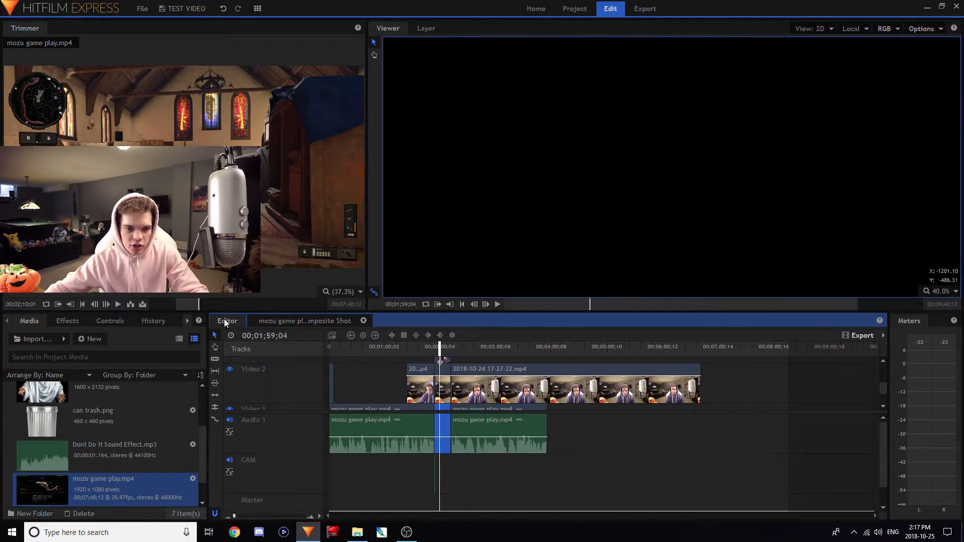
Add a text box 1000 wide and 400 high over the gameplay layer in the composite shot.
left_click(261, 322)
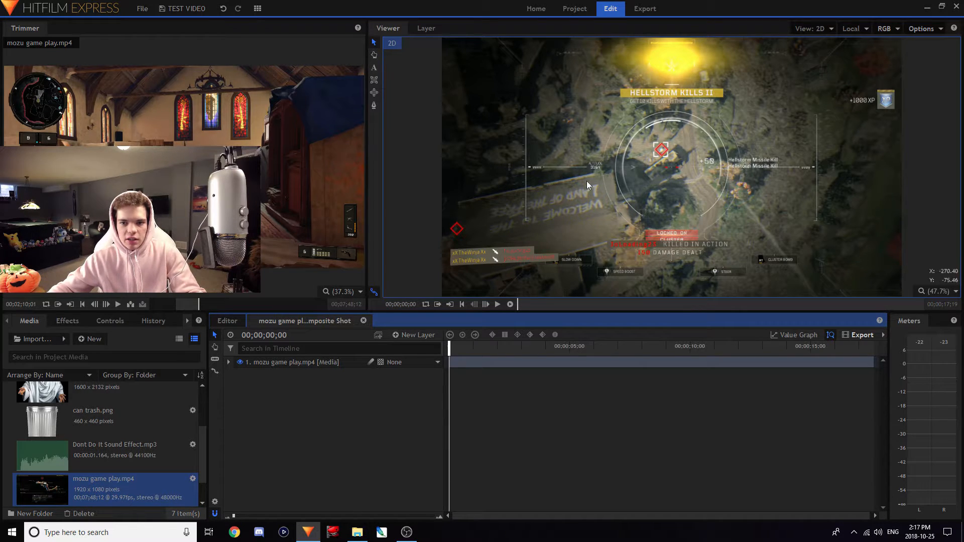
left_click(374, 69)
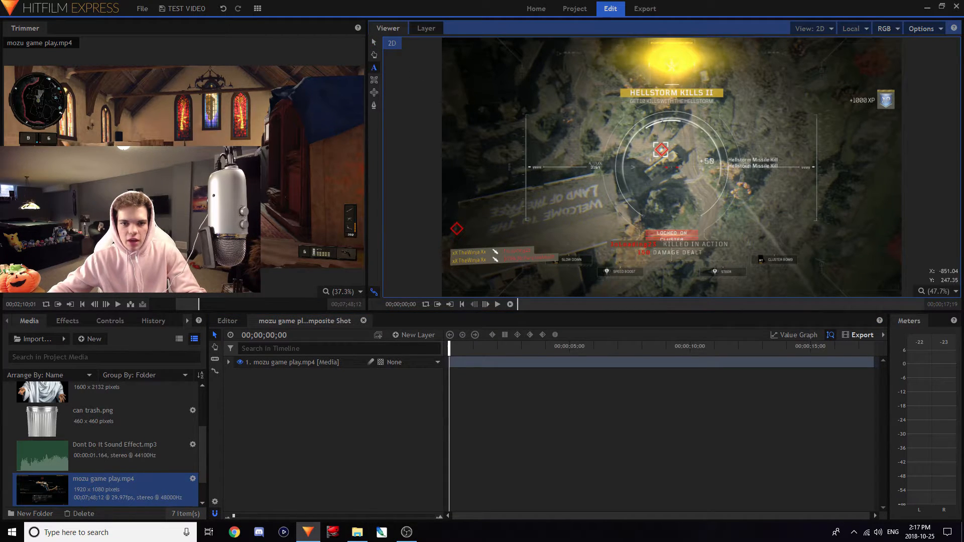
left_click(598, 186)
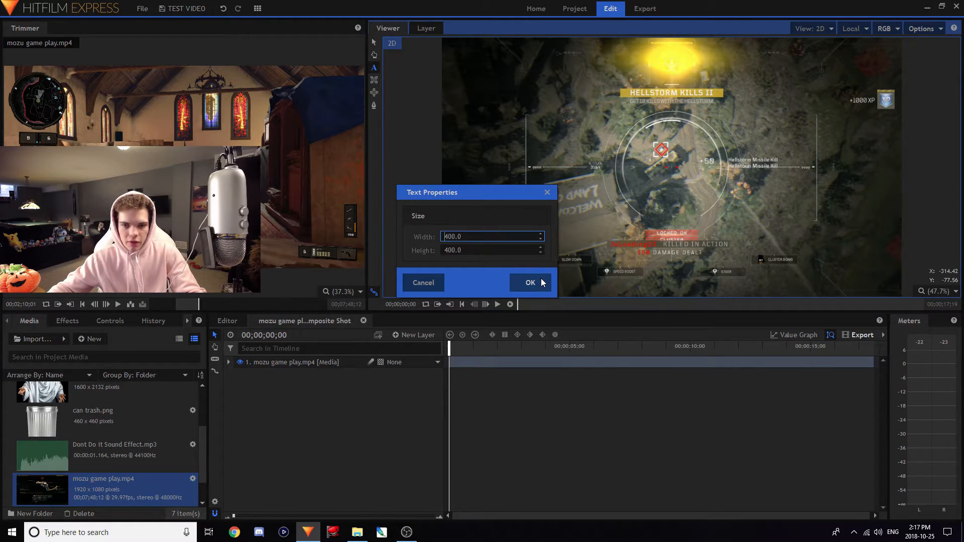
double_click(457, 236)
type("1000")
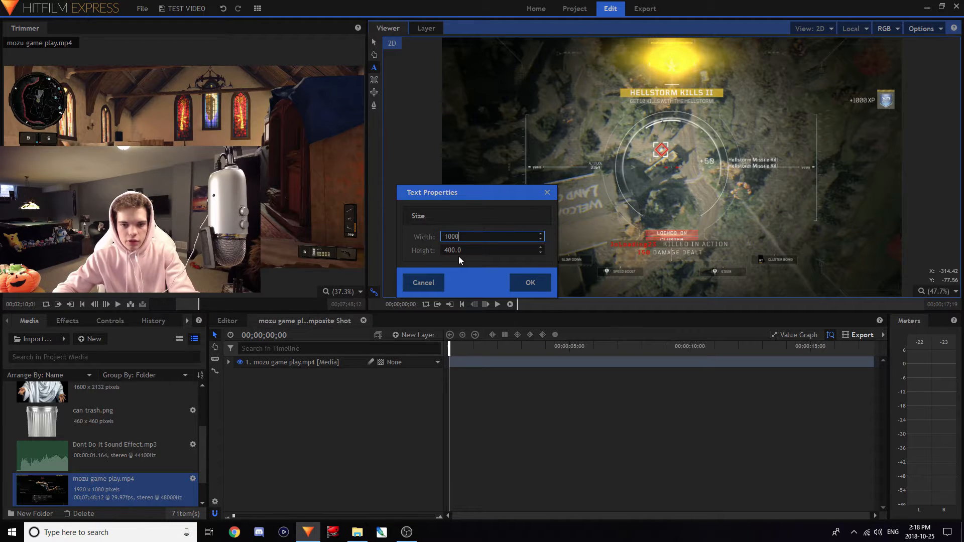
key("Return")
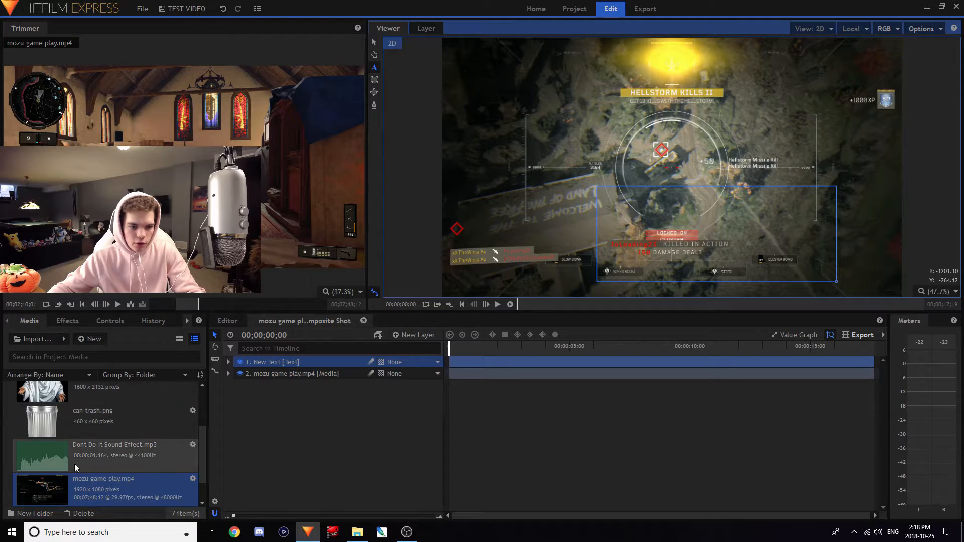
Set the text fill colour to dark blue (#00007f) in the character settings.
left_click(187, 321)
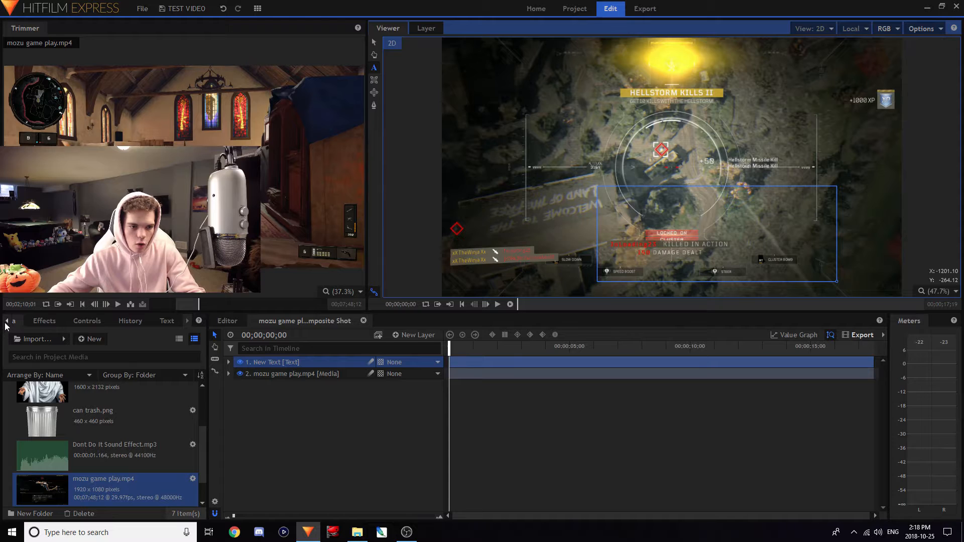
left_click(6, 321)
left_click(188, 323)
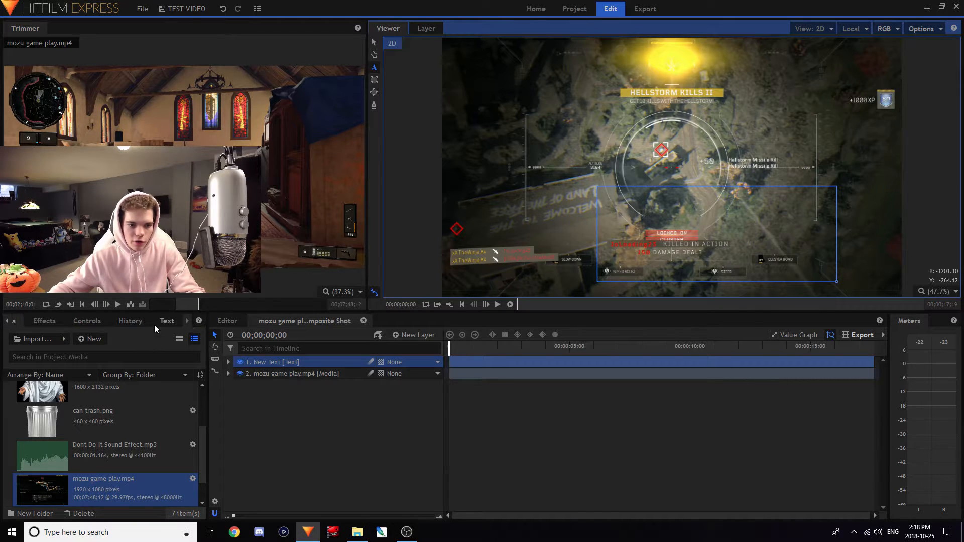
left_click(161, 321)
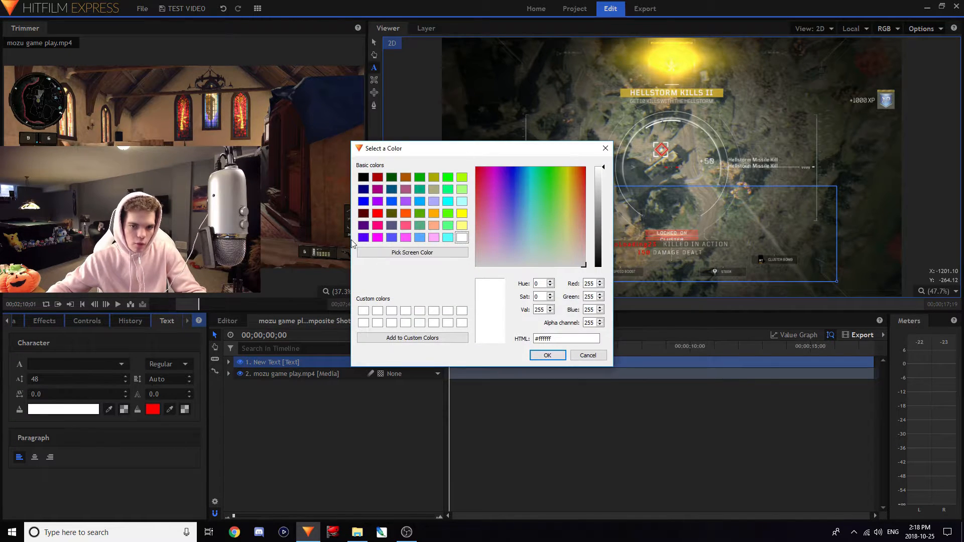
left_click(364, 190)
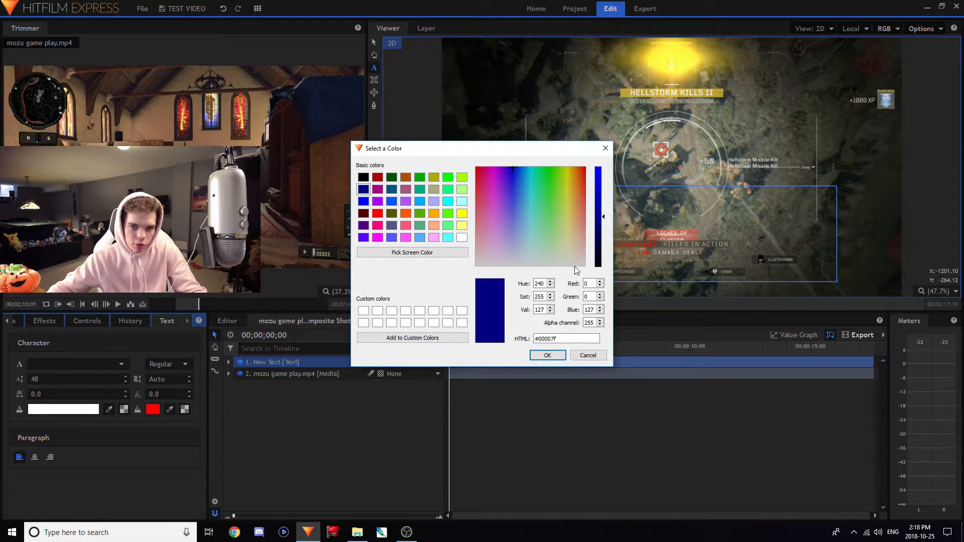
left_click(547, 354)
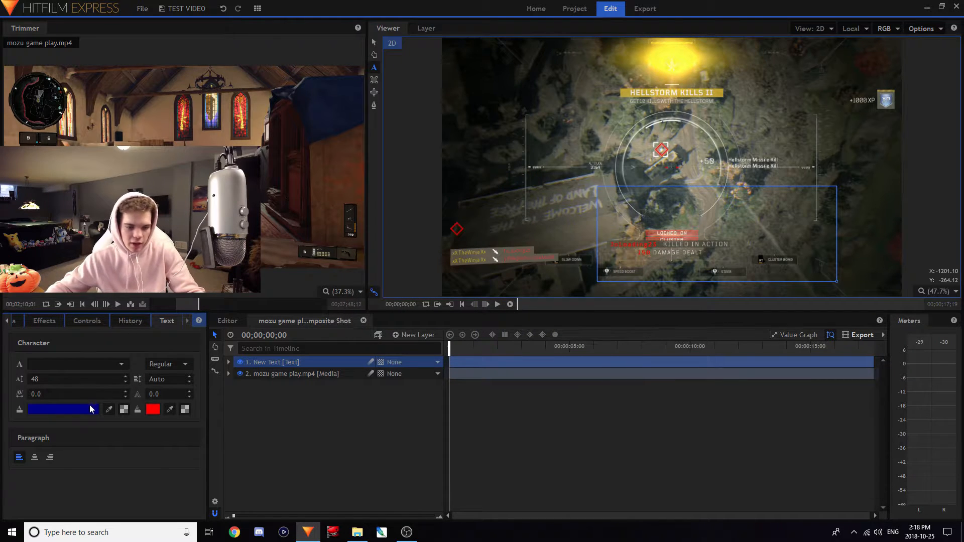
Set the text outline width to 6.0 and keep the outline colour red.
left_click_drag(166, 396, 170, 395)
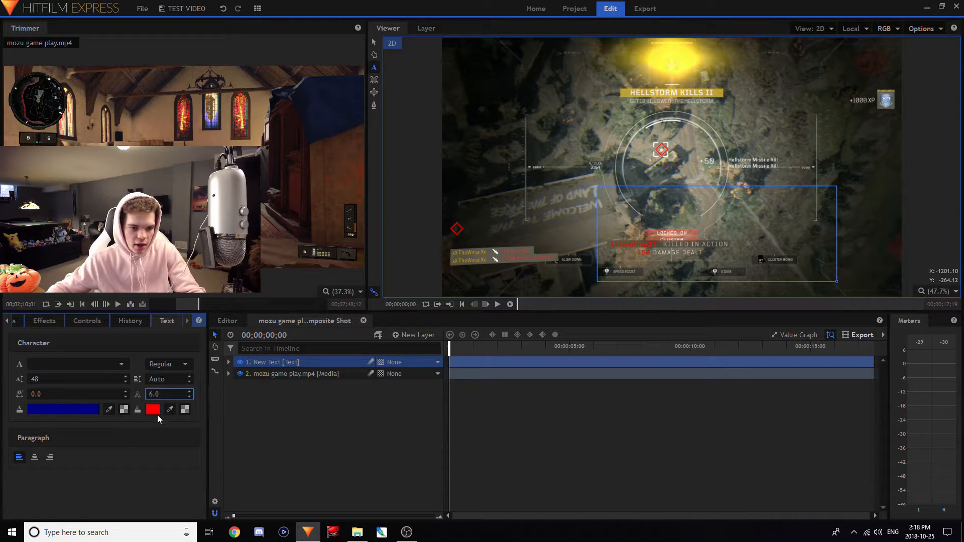
left_click(155, 410)
left_click(543, 352)
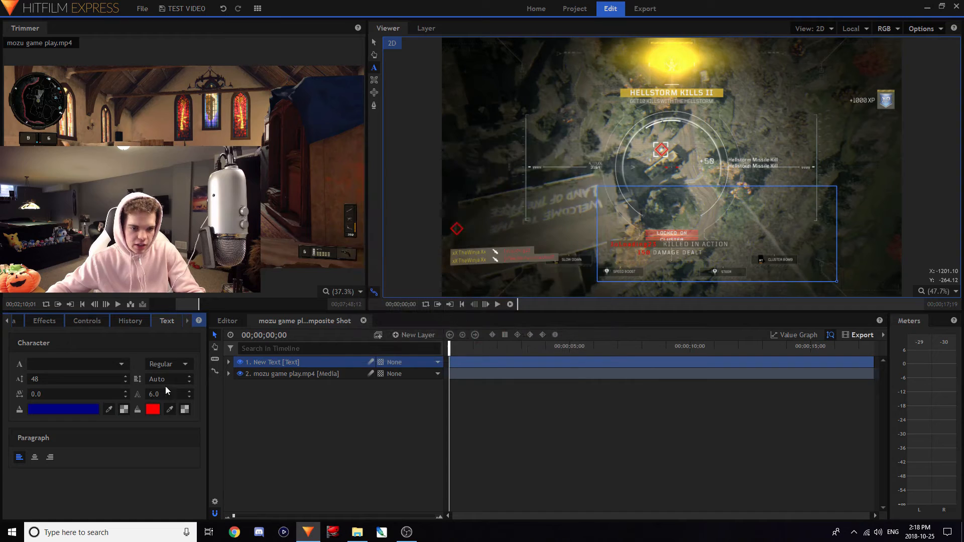
Set the text font to Courier New at size 120 with a letter spacing of -5.0.
left_click(67, 364)
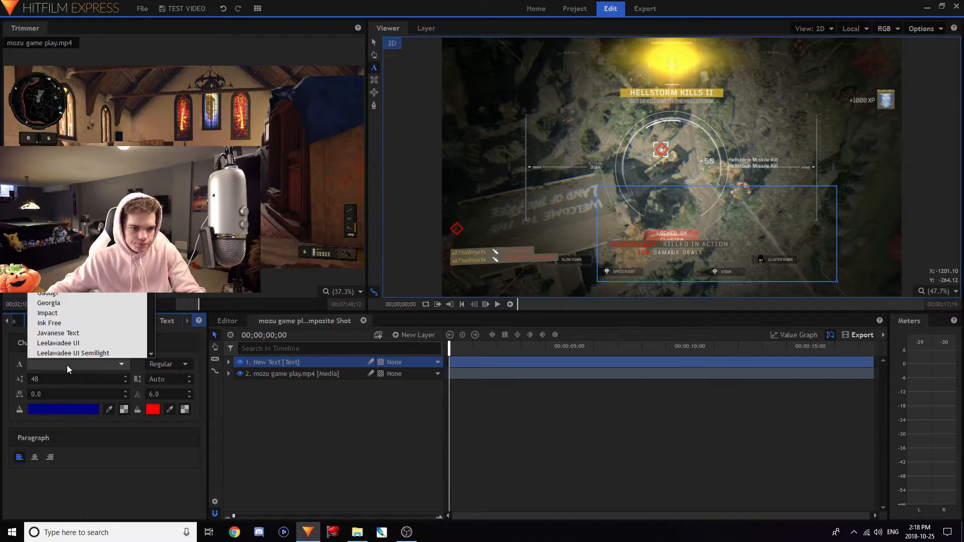
left_click(55, 243)
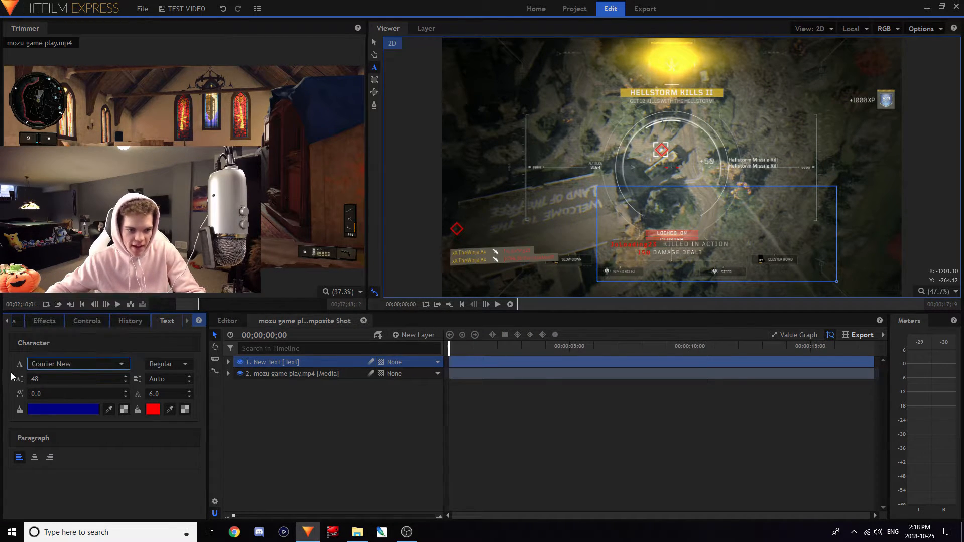
left_click(43, 379)
type("120")
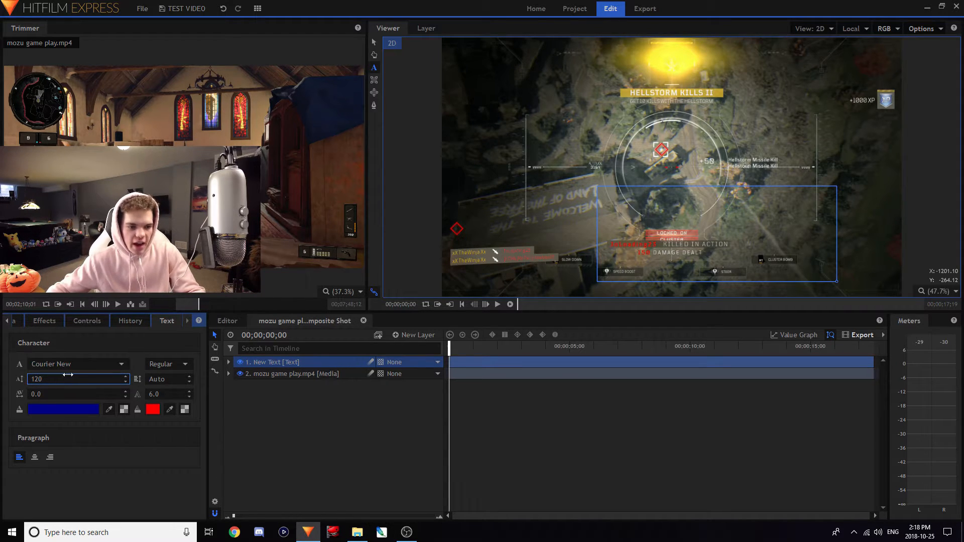
left_click_drag(48, 395, 46, 395)
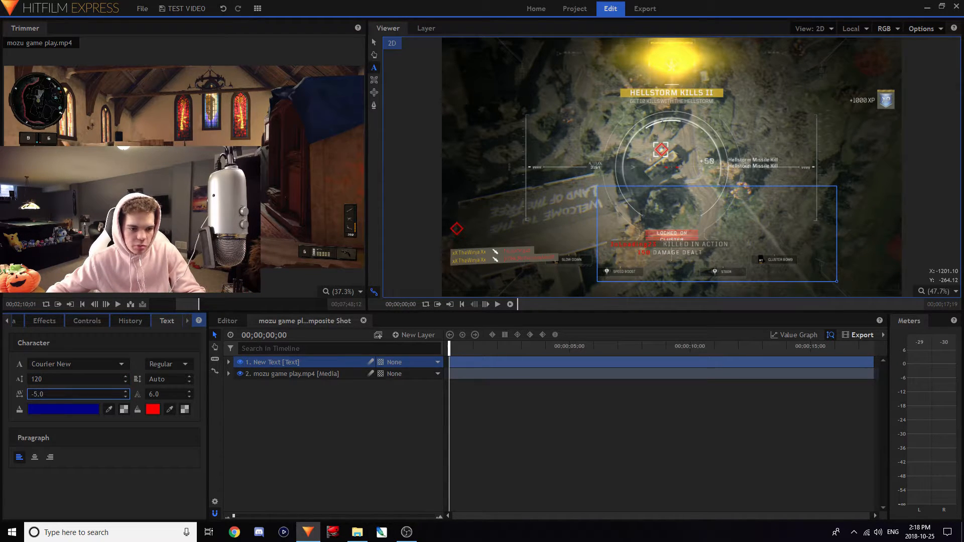
Enter "what" in the text box and set its outline width to 1.0.
left_click(626, 221)
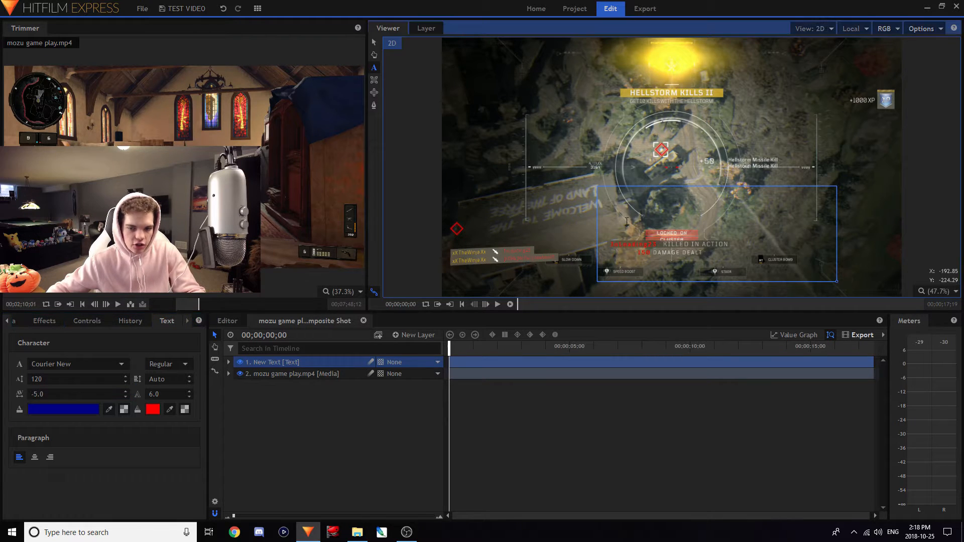
type("What")
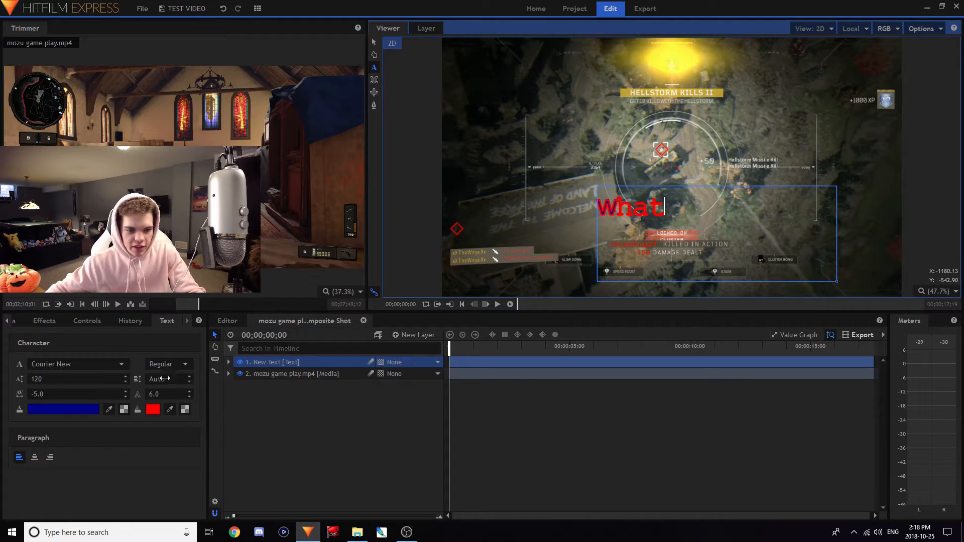
left_click(164, 394)
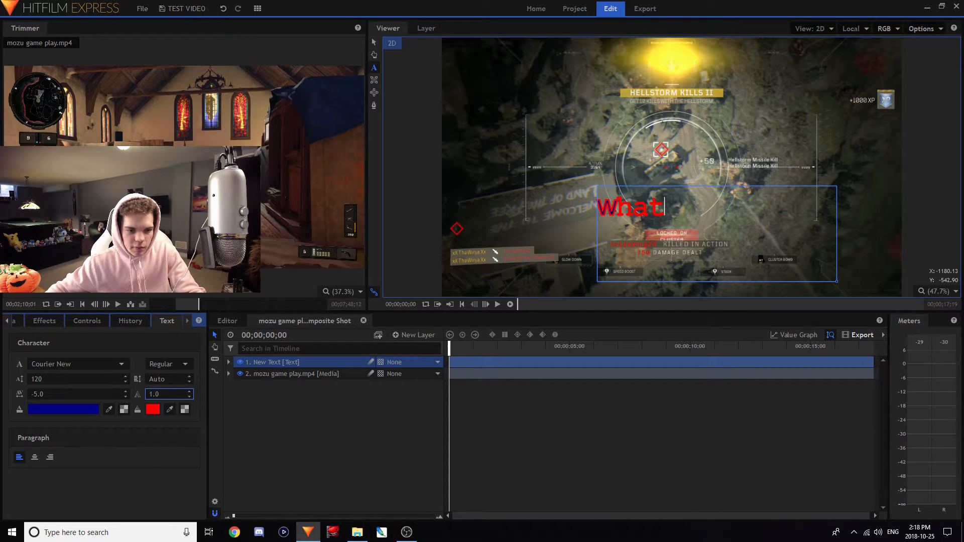
left_click_drag(672, 211, 591, 216)
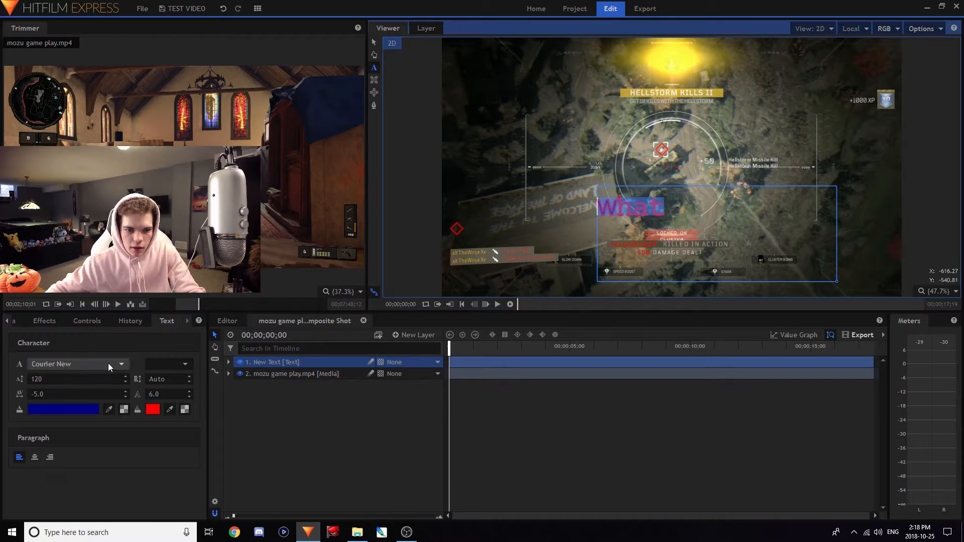
left_click_drag(156, 395, 144, 394)
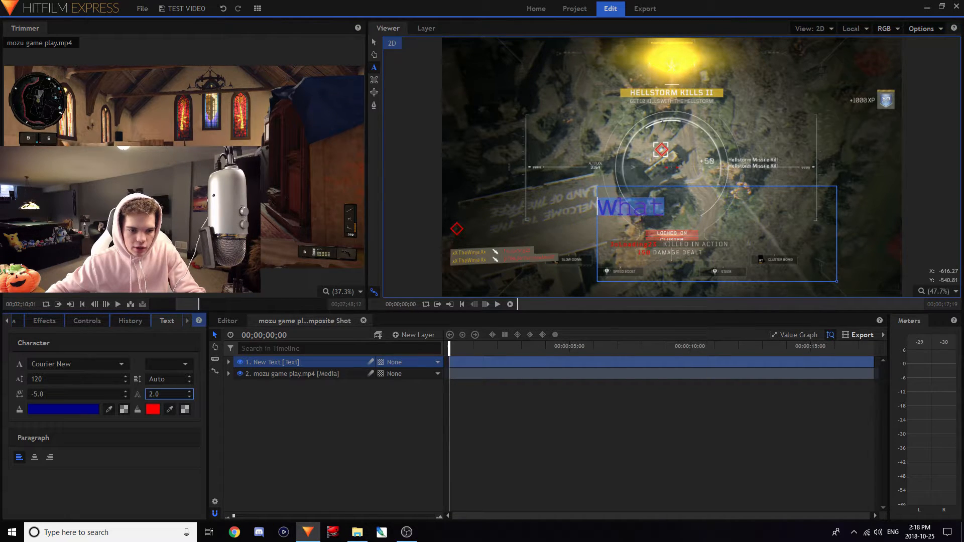
left_click(661, 218)
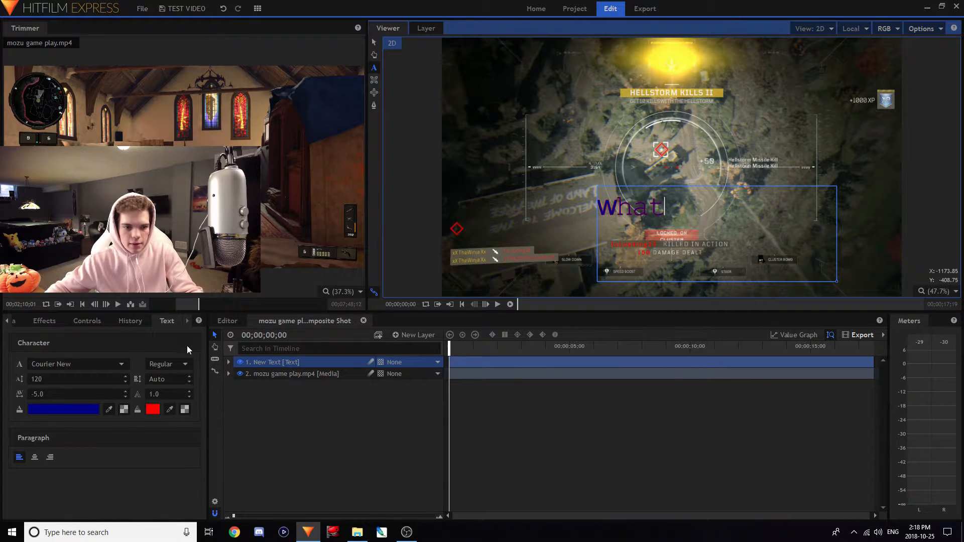
Change the font style of the whole word "what" to Bold.
left_click_drag(669, 209, 618, 210)
left_click(669, 210)
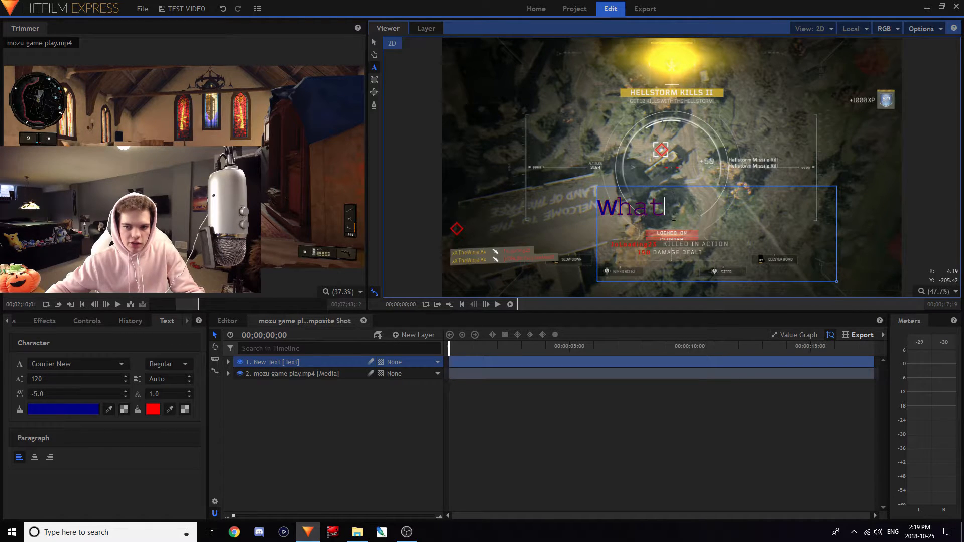
left_click_drag(674, 217, 604, 205)
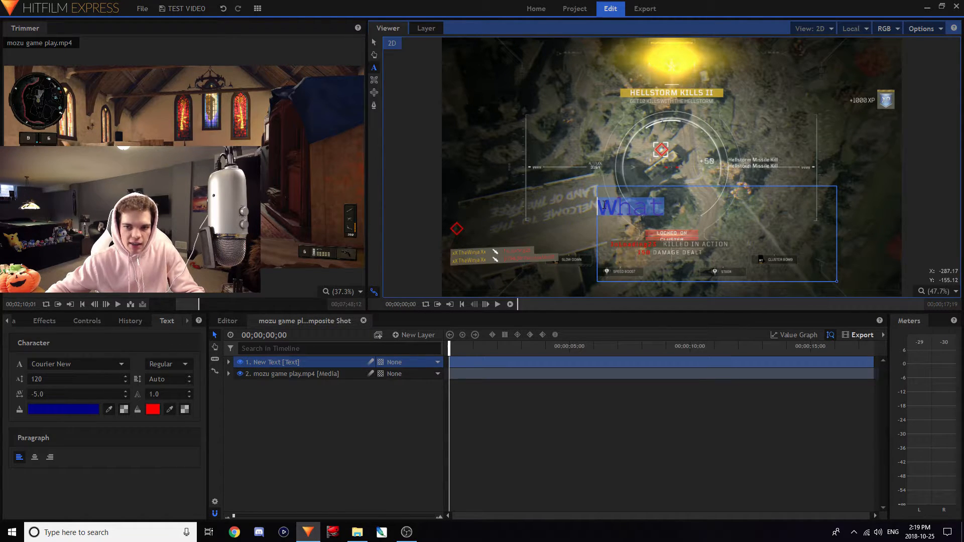
left_click(159, 361)
left_click(185, 376)
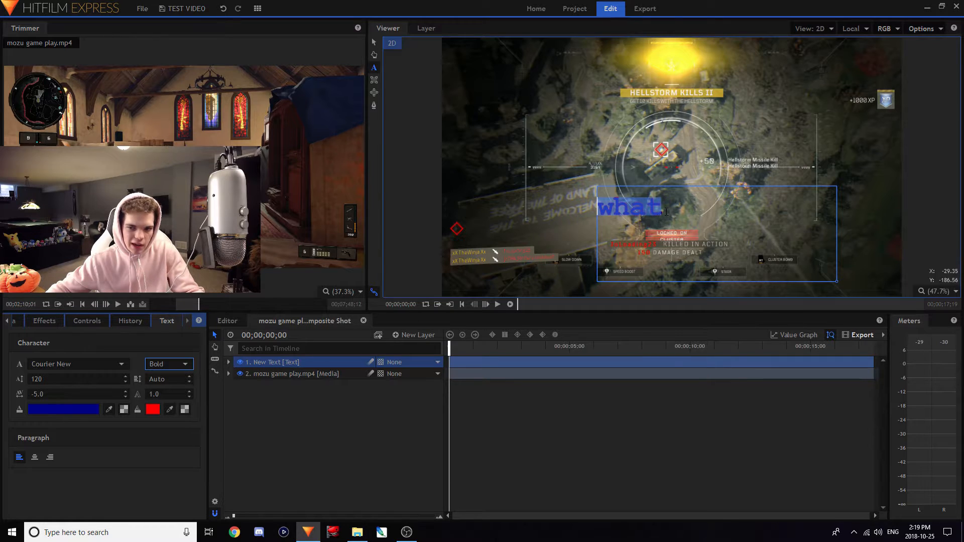
left_click(668, 210)
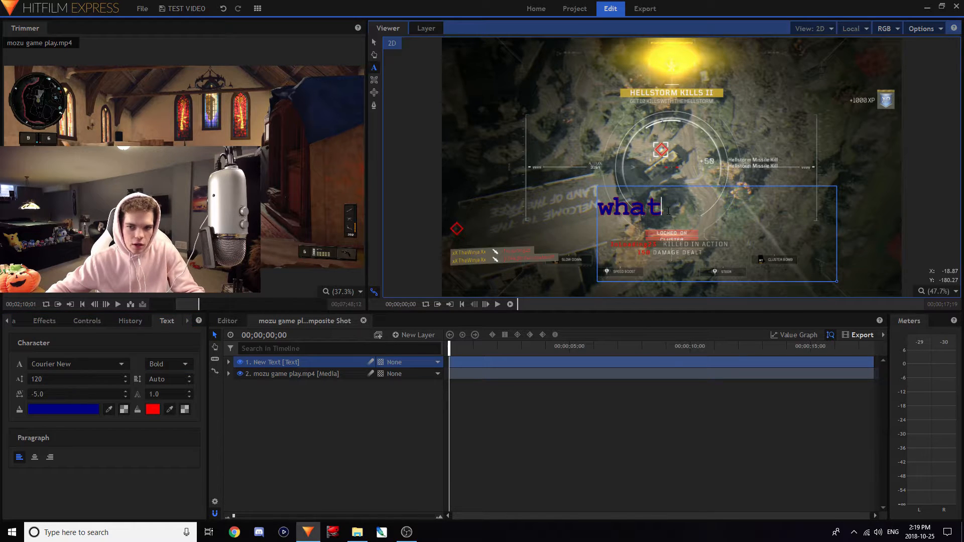
Try adding an "e" after the first letter of the text and restore the word to "what".
left_click(615, 216)
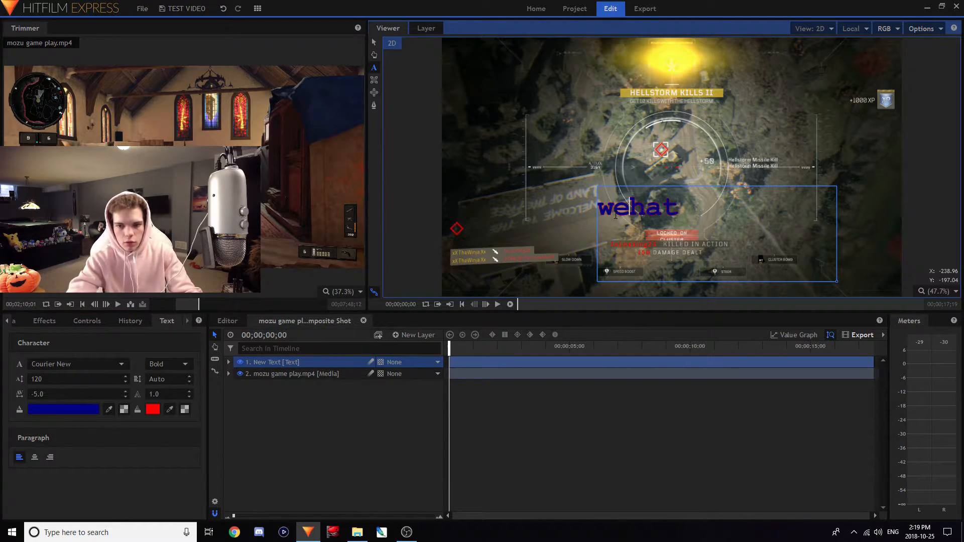
key("BackSpace")
type("w")
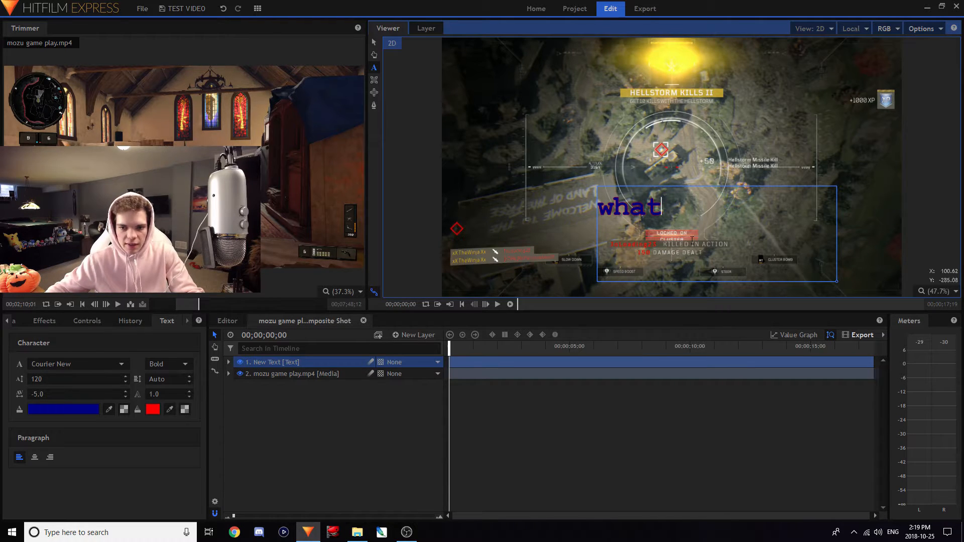
Move the "what" text box slightly upward in the frame with the Selection tool and rotate it slightly clockwise.
left_click(497, 385)
left_click(373, 42)
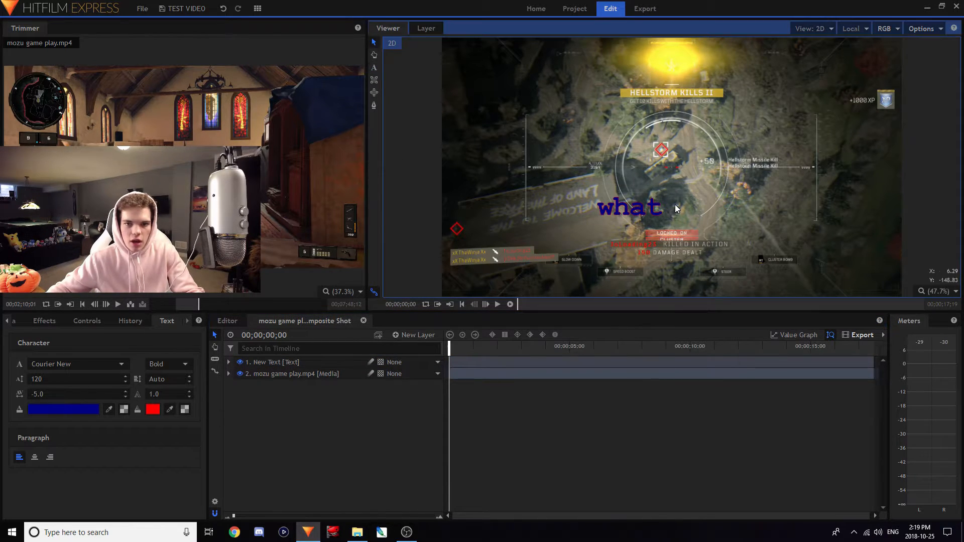
left_click(633, 207)
mouse_move(633, 207)
left_mouse_down()
mouse_move(646, 194)
mouse_move(632, 194)
left_mouse_up()
left_click_drag(681, 222, 640, 221)
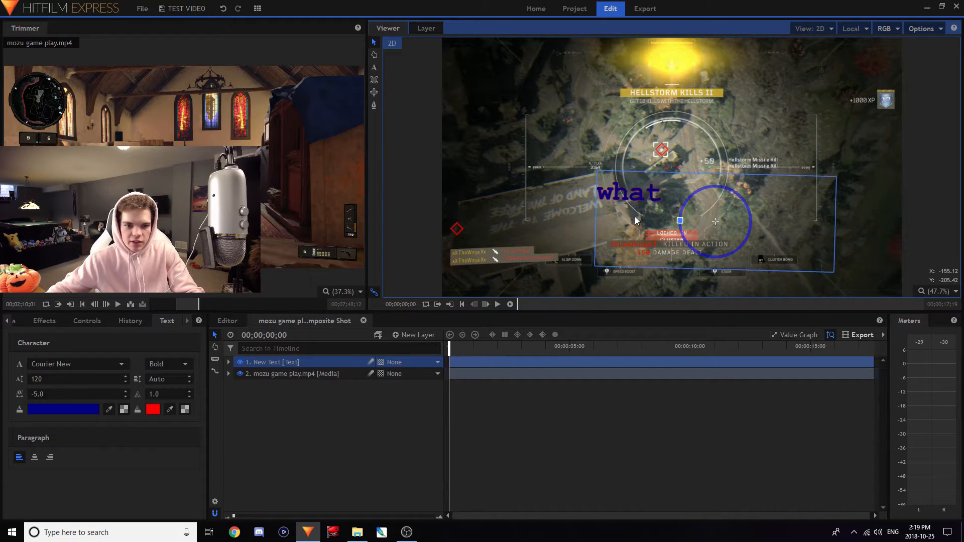
Turn on keyframing for the Anchor Point in the text layer's Transform properties.
left_click(49, 321)
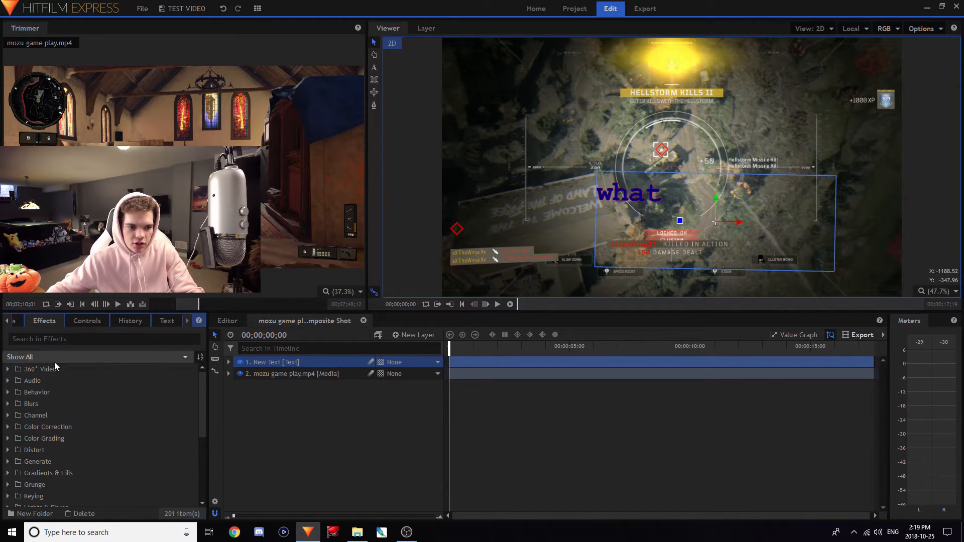
left_click(95, 322)
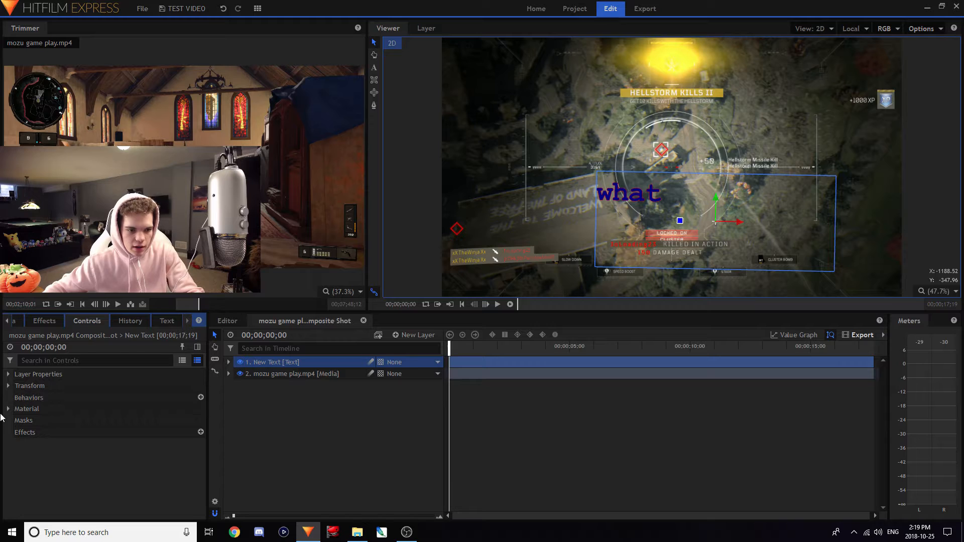
left_click(8, 386)
left_click(28, 409)
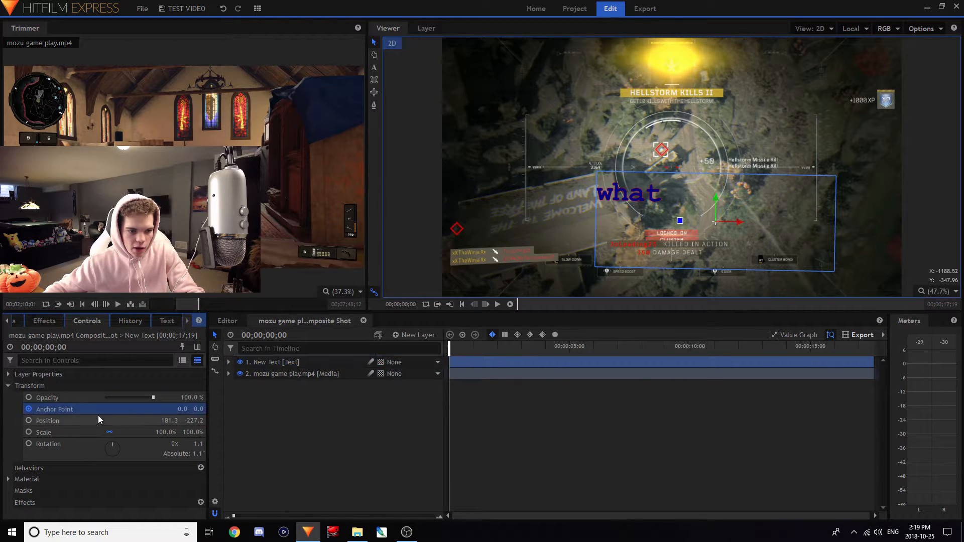
Try animating the "what" text by placing it at different spots at the start and at 00;00;04;15, and play the shot from the start.
left_click_drag(688, 225, 669, 215)
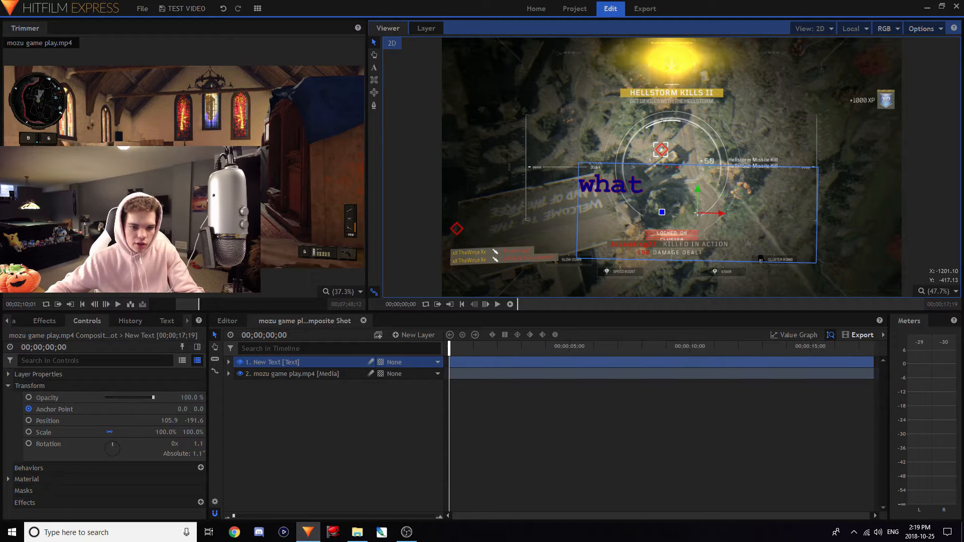
left_click_drag(448, 347, 557, 347)
left_click_drag(635, 243, 773, 249)
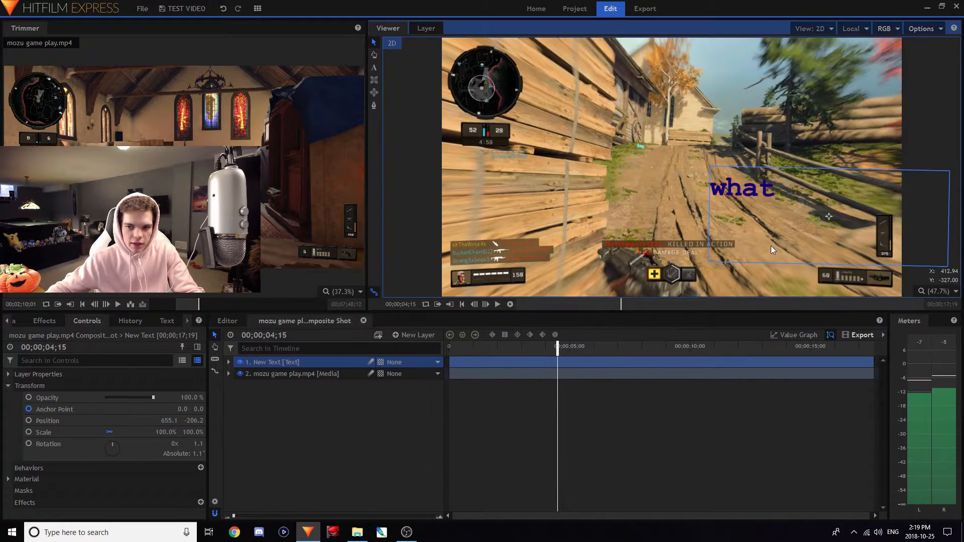
left_click(452, 347)
key("space")
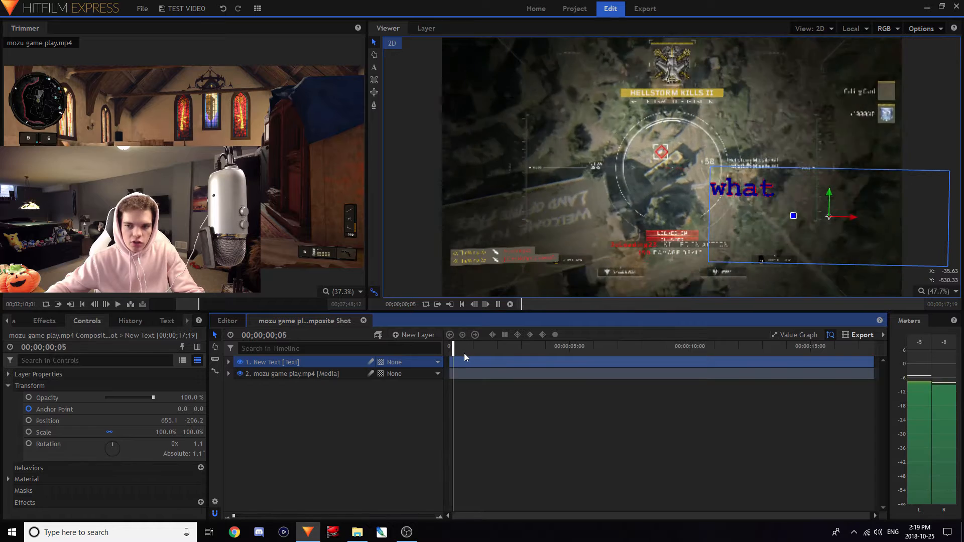
key("space")
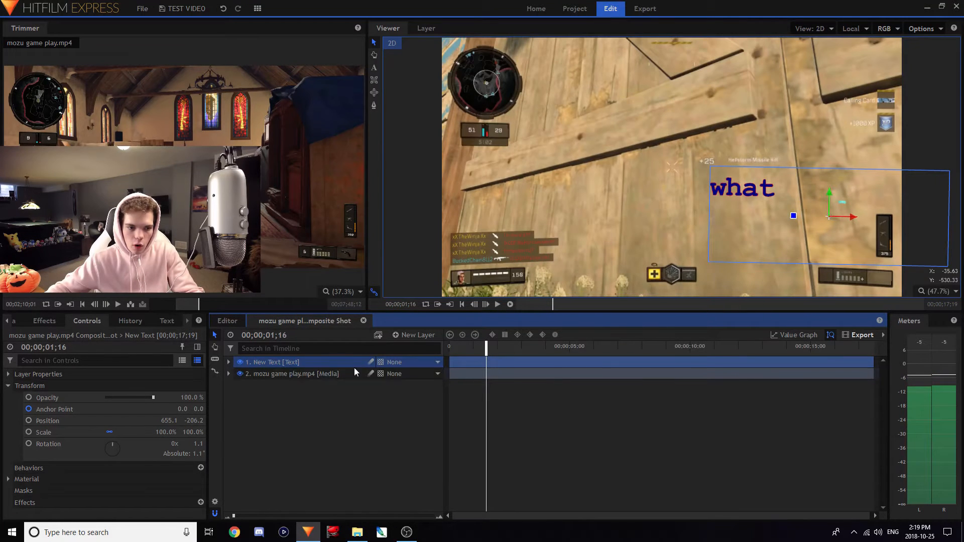
Move the "what" text box left to a position of about 269, -250 and collapse its Transform properties.
left_click(315, 423)
left_click_drag(753, 192, 665, 202)
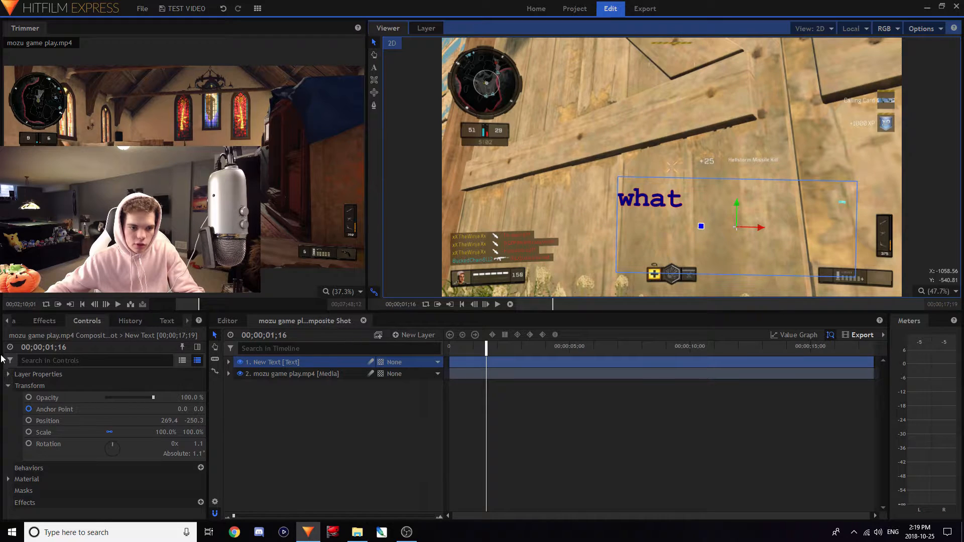
left_click(30, 386)
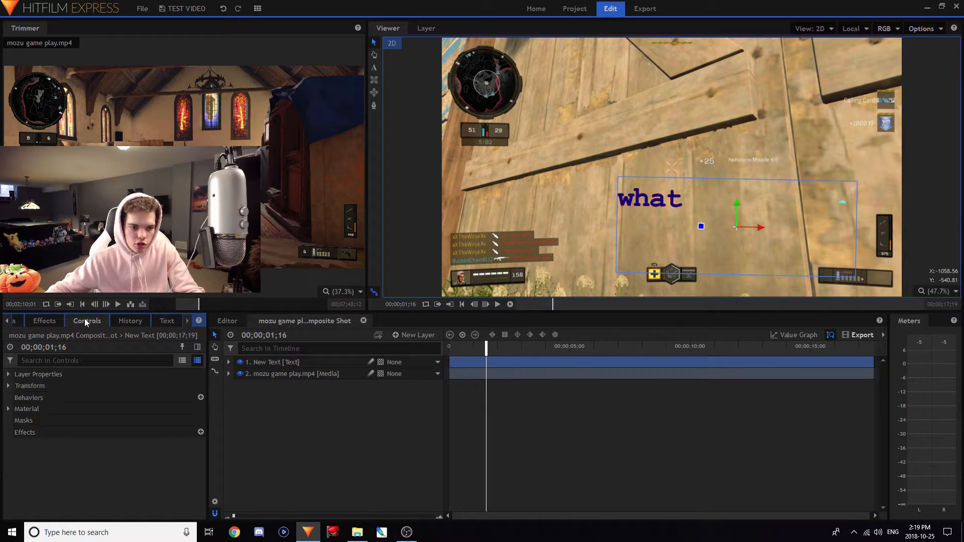
Look through the Material properties of the text layer, from shadow and reflection options to diffuse reflectivity.
left_click(8, 409)
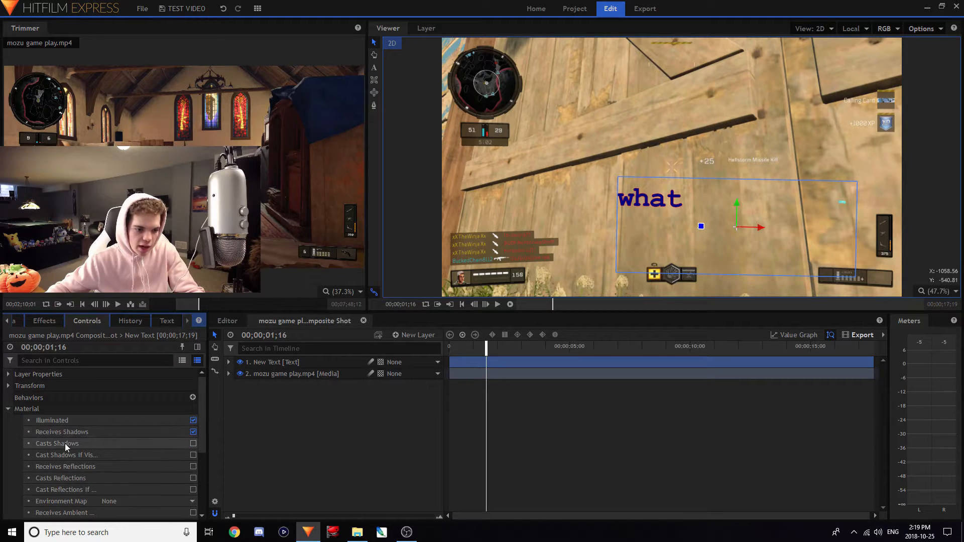
scroll(98, 457, "down", 1)
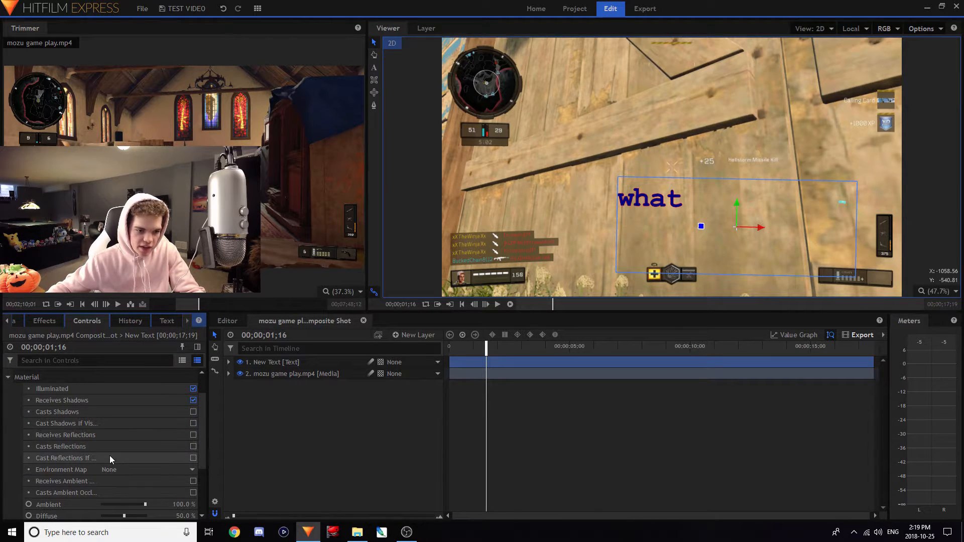
scroll(110, 456, "down", 1)
scroll(109, 456, "down", 4)
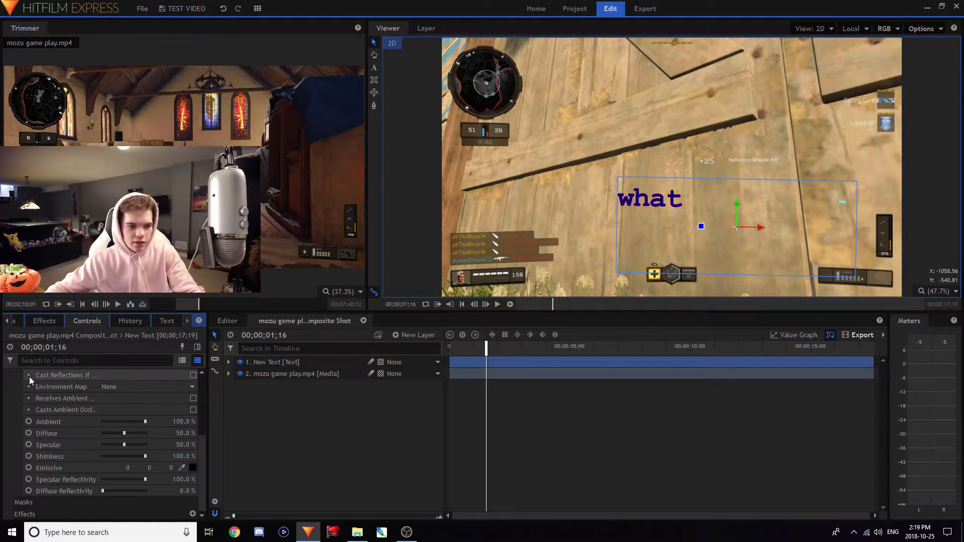
scroll(50, 406, "up", 4)
left_click(8, 408)
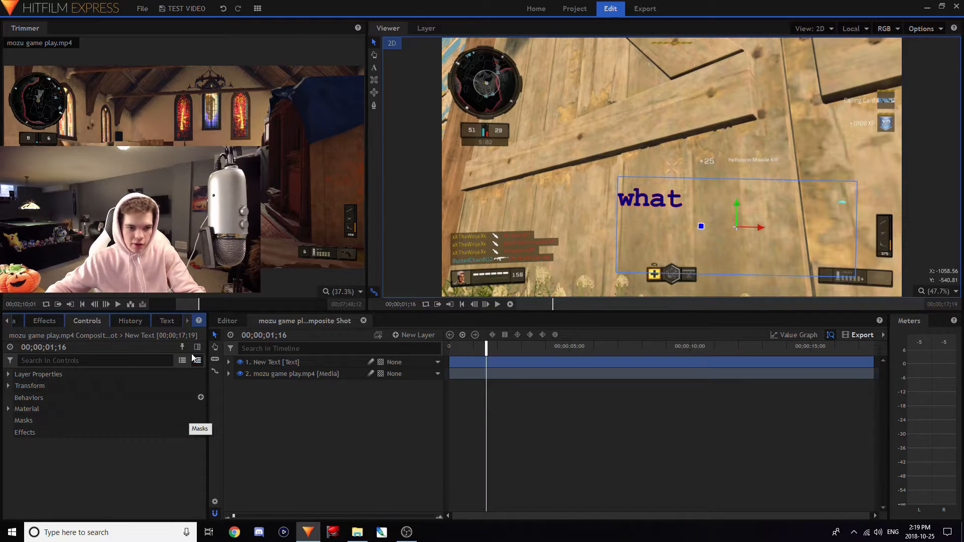
Select the whole word "what" with the Text tool and center-align it in its text box.
left_click(167, 321)
left_click(668, 203)
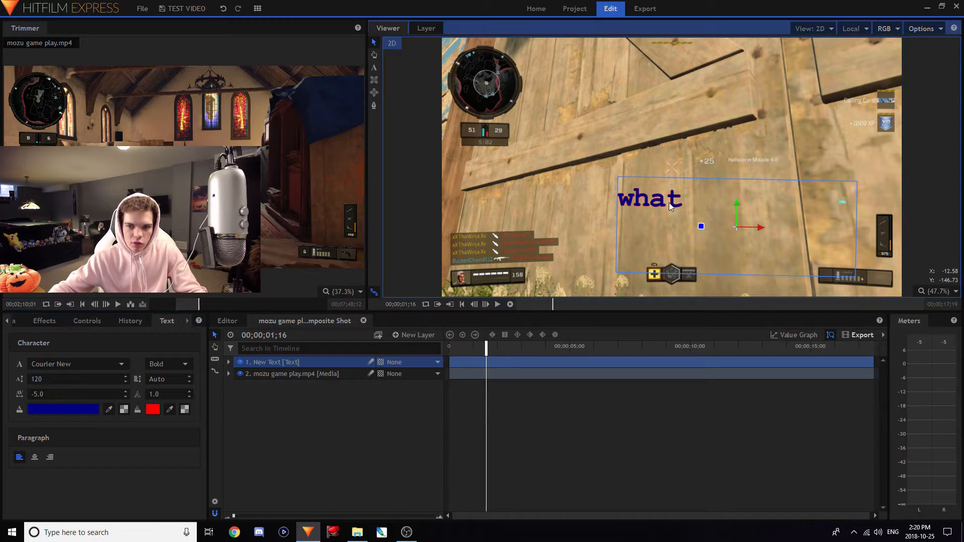
left_click(379, 68)
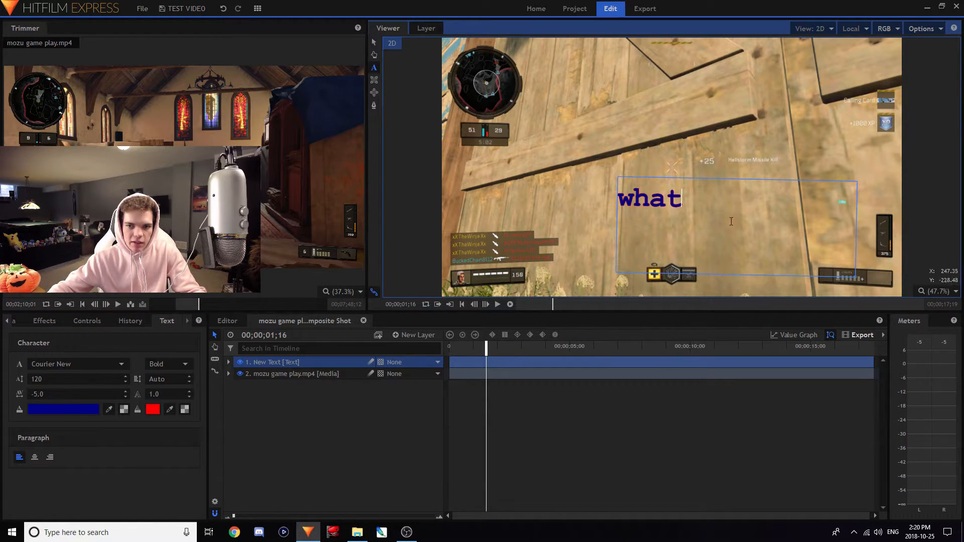
key("ctrl+a")
left_click(36, 457)
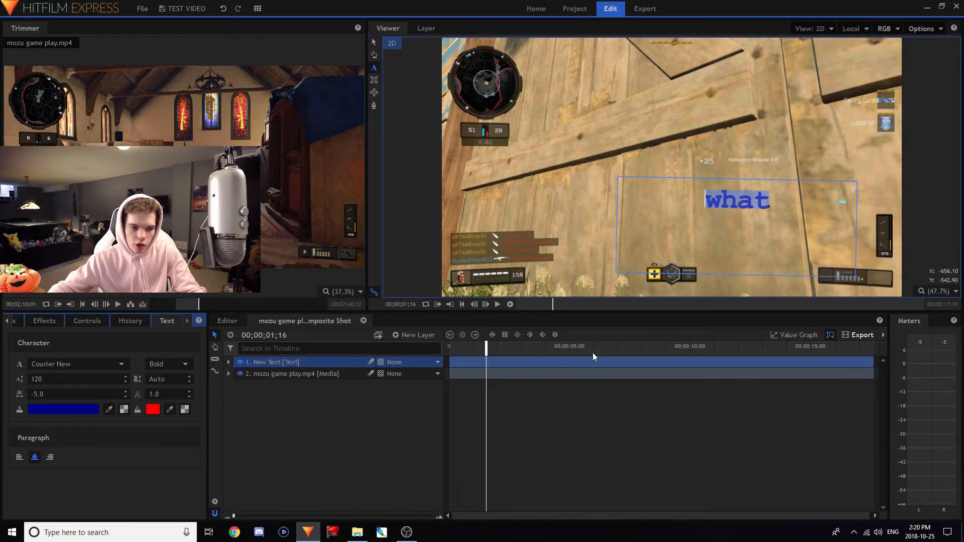
Try right and left alignment on the word "what" and restore the center alignment.
left_click(51, 458)
left_click(33, 458)
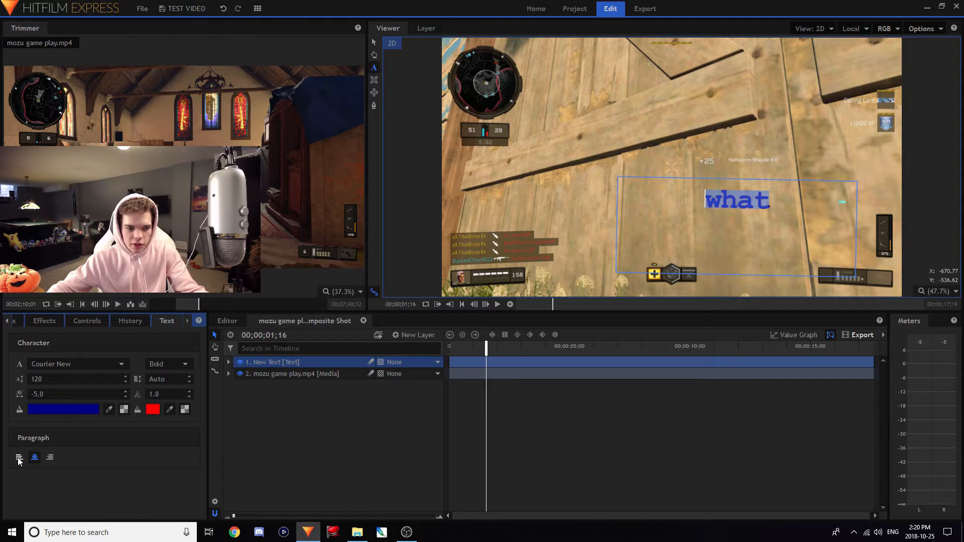
left_click(20, 457)
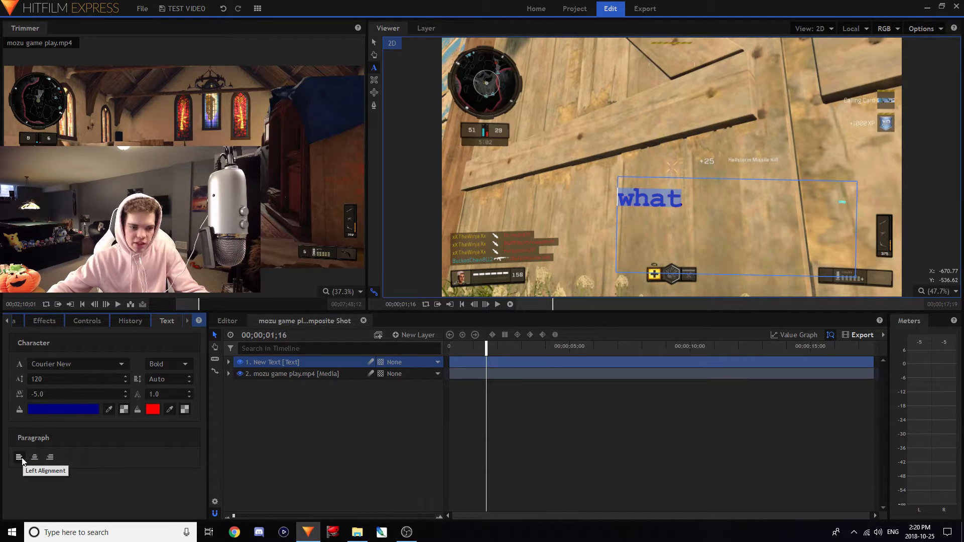
left_click(50, 457)
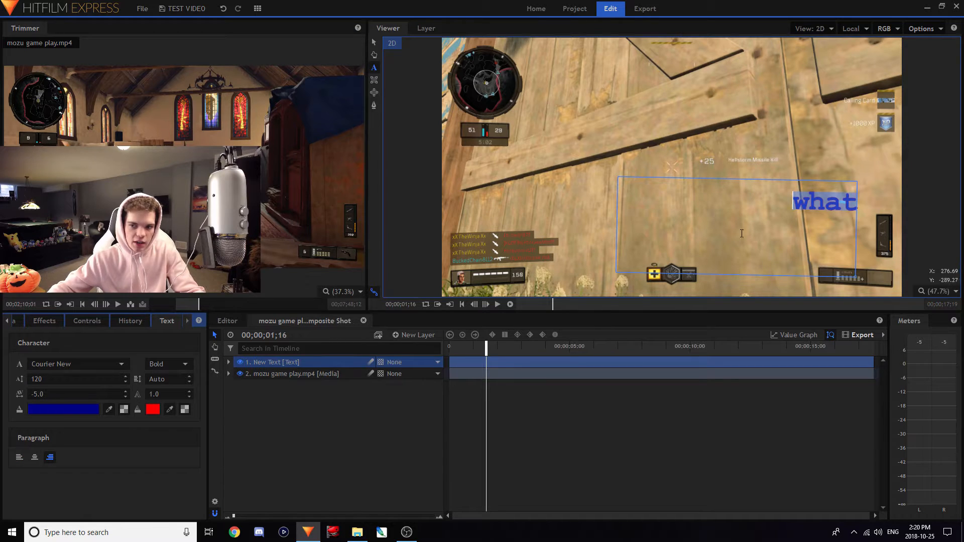
left_click(35, 456)
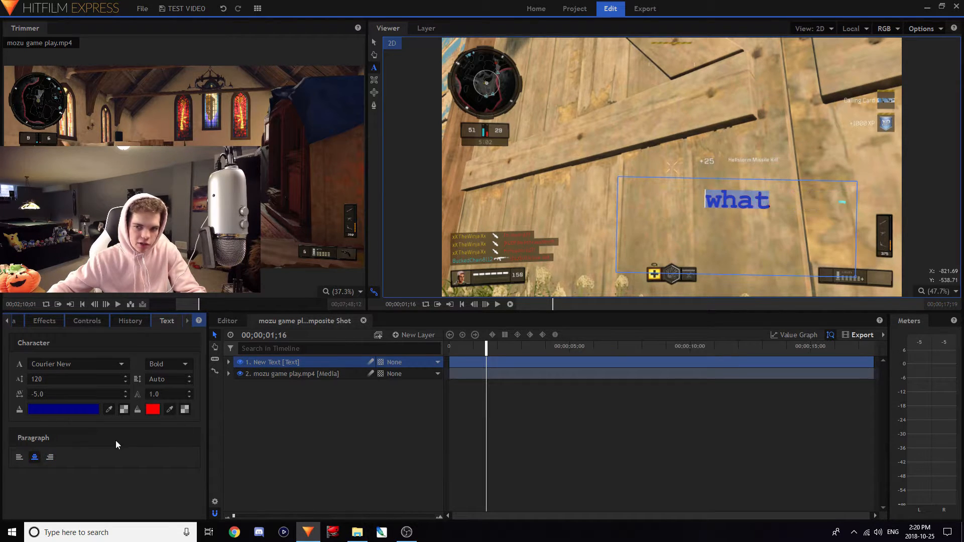
left_click(779, 234)
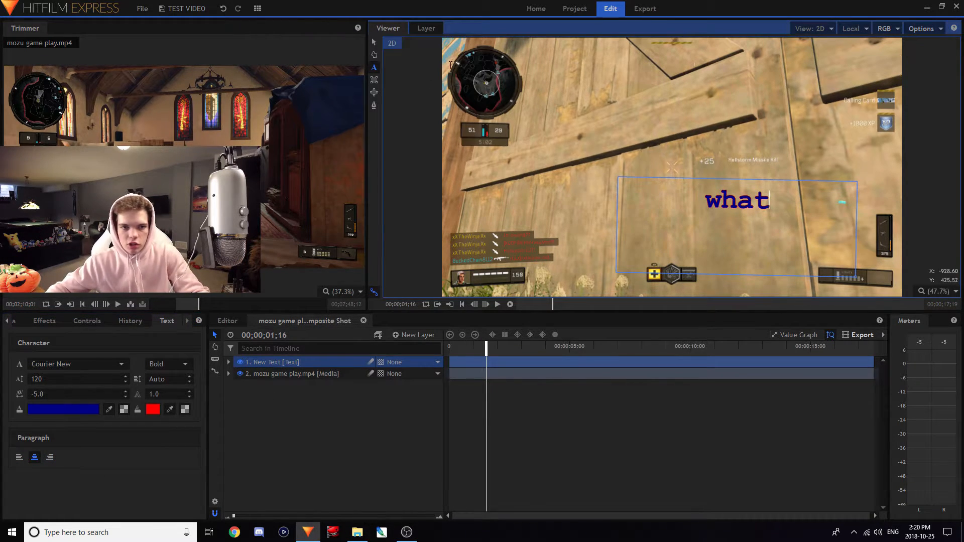
Move the "what" text box left and rotate it clockwise, and close the composite shot to return to the Editor timeline.
left_click(374, 43)
left_click_drag(737, 225, 715, 238)
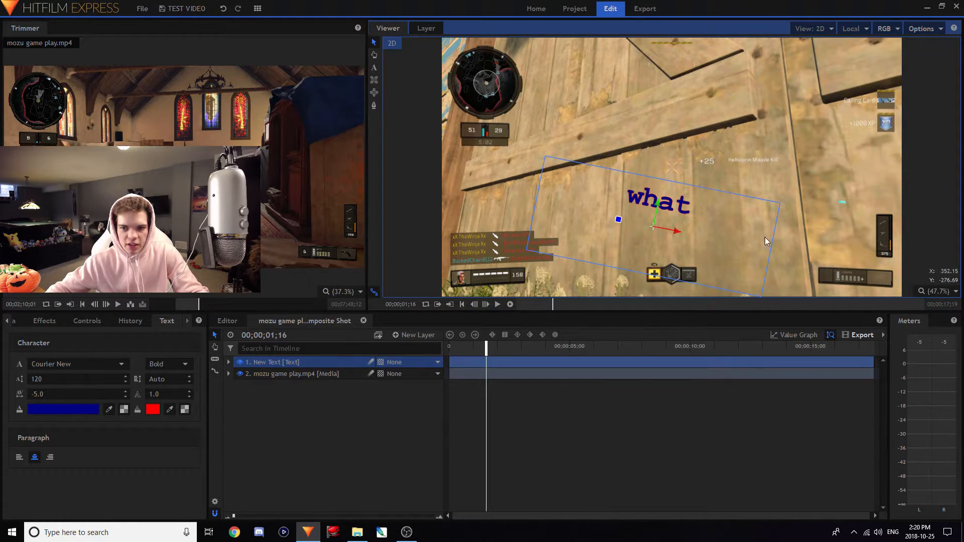
left_click(226, 321)
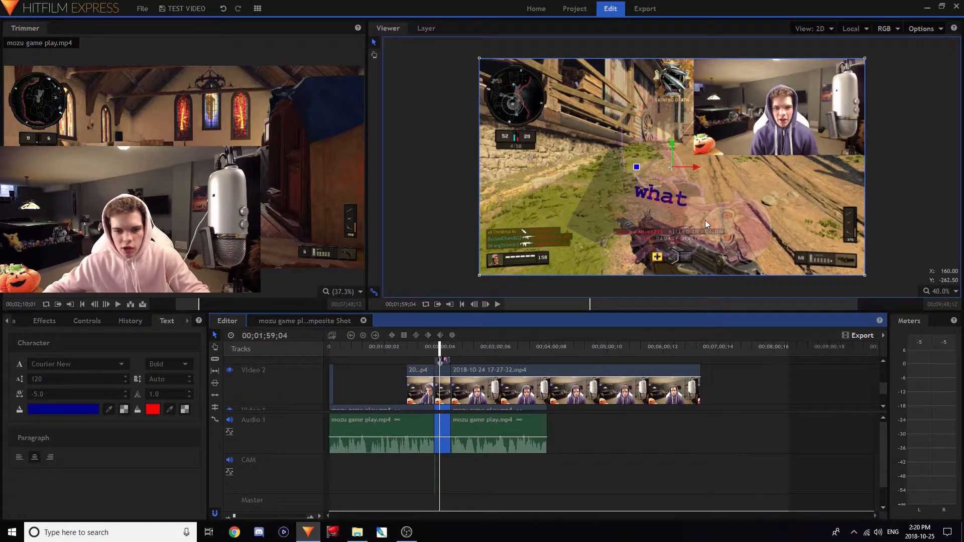
left_click(364, 320)
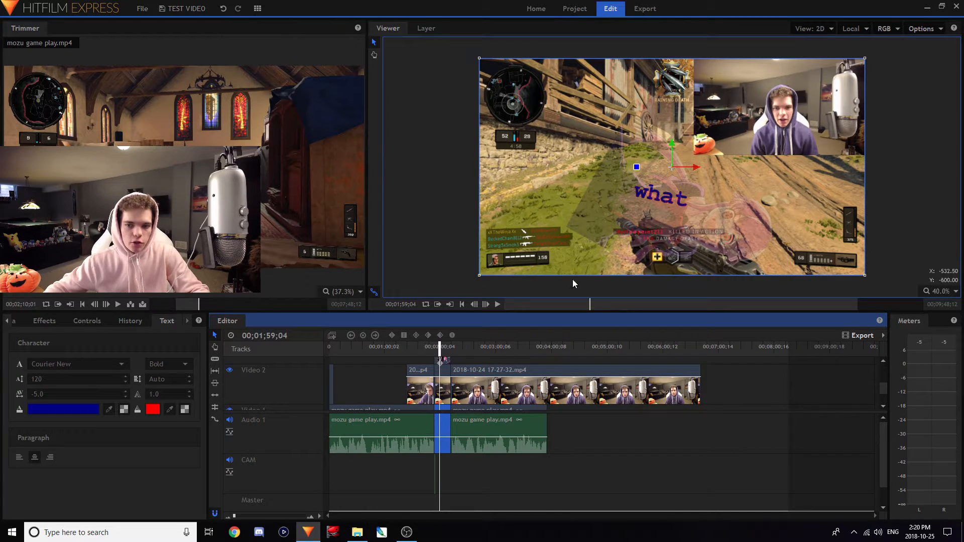
Look over the timeline's beginning and the section around the composite shot, and place the playhead at 00;01;55;11.
left_click(658, 196)
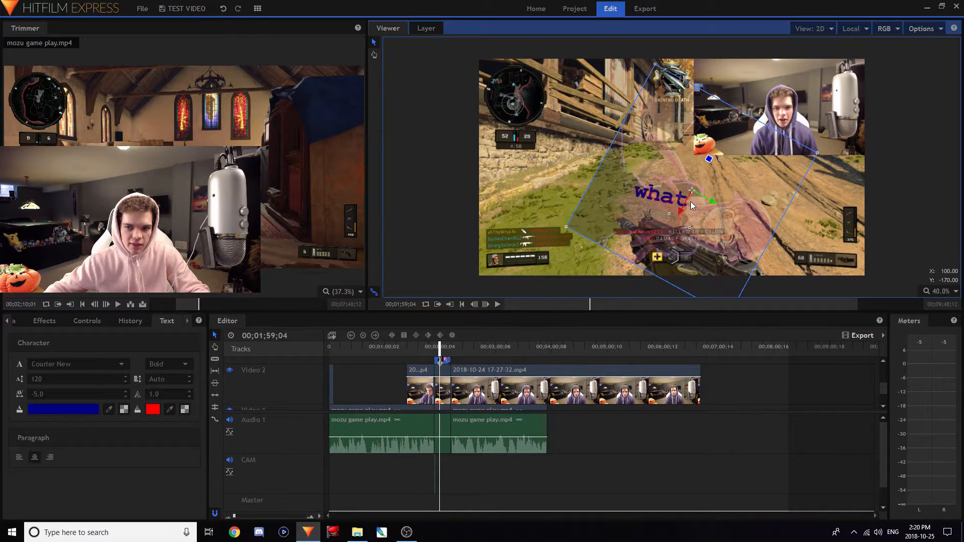
left_click(671, 426)
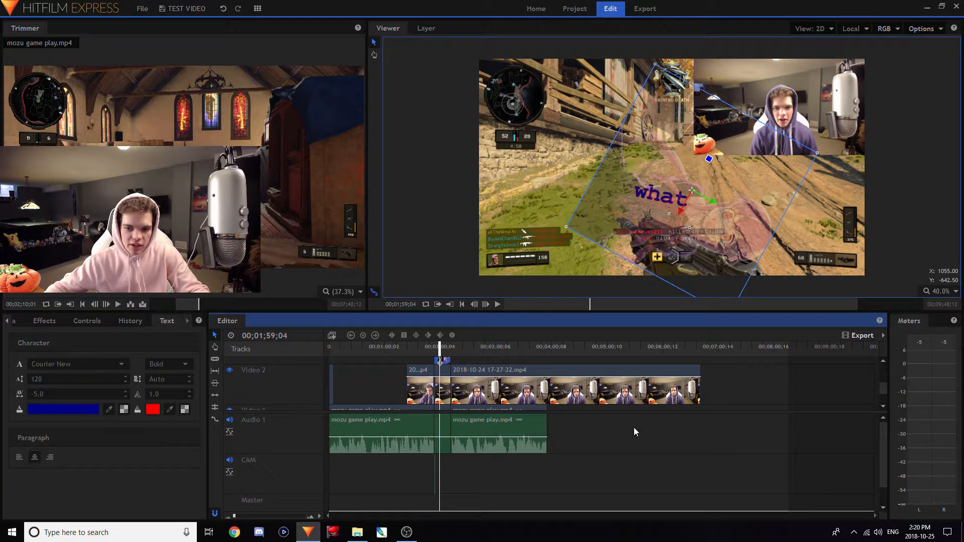
left_click(460, 358)
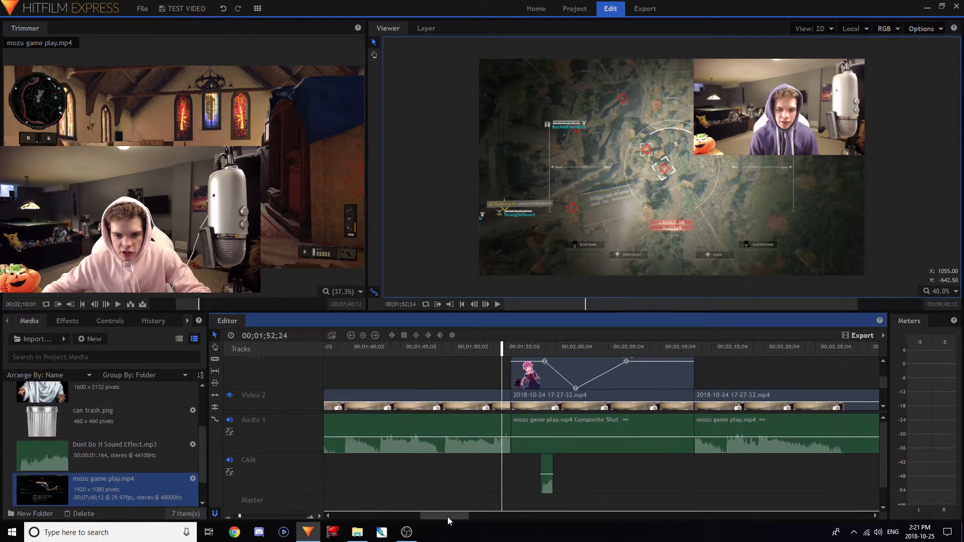
left_click_drag(448, 517, 451, 516)
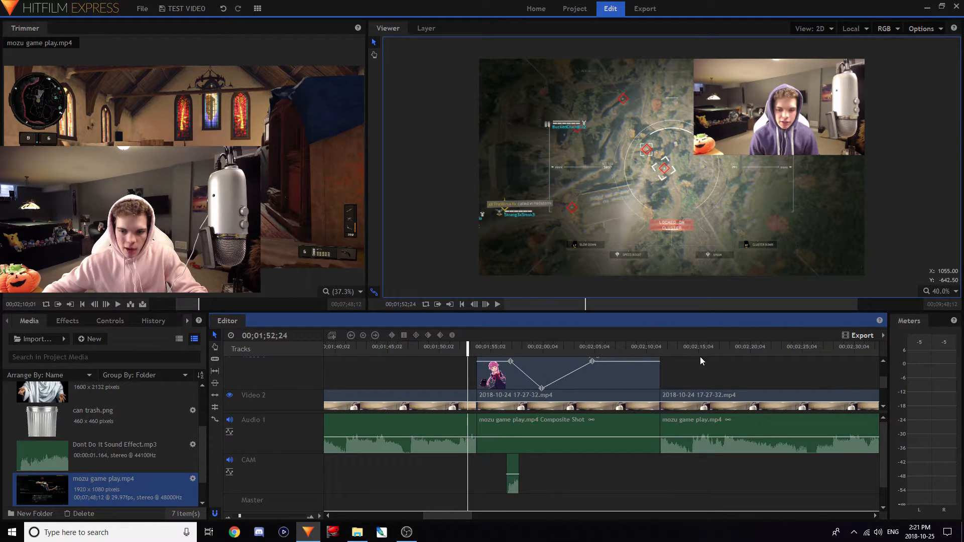
left_click_drag(708, 346, 885, 352)
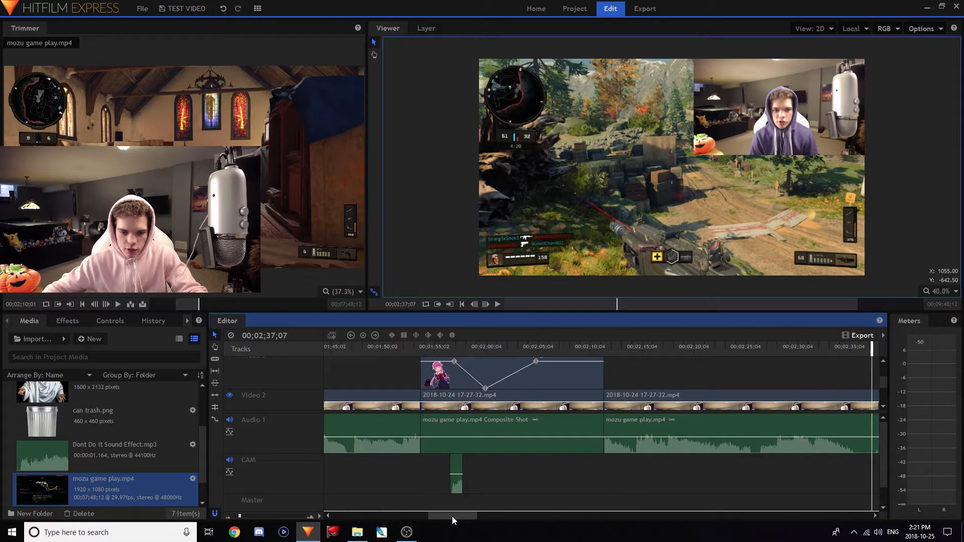
left_click_drag(452, 516, 196, 527)
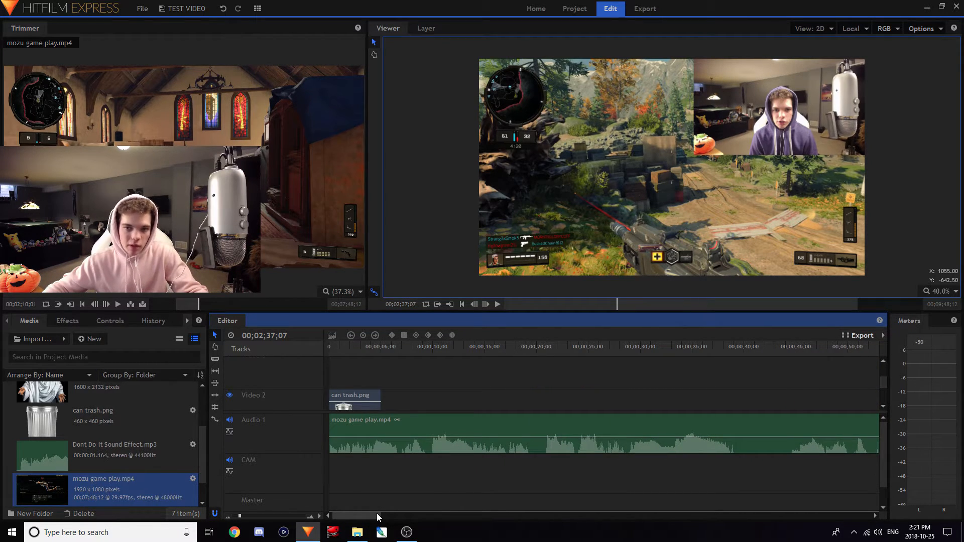
left_click_drag(450, 353, 488, 366)
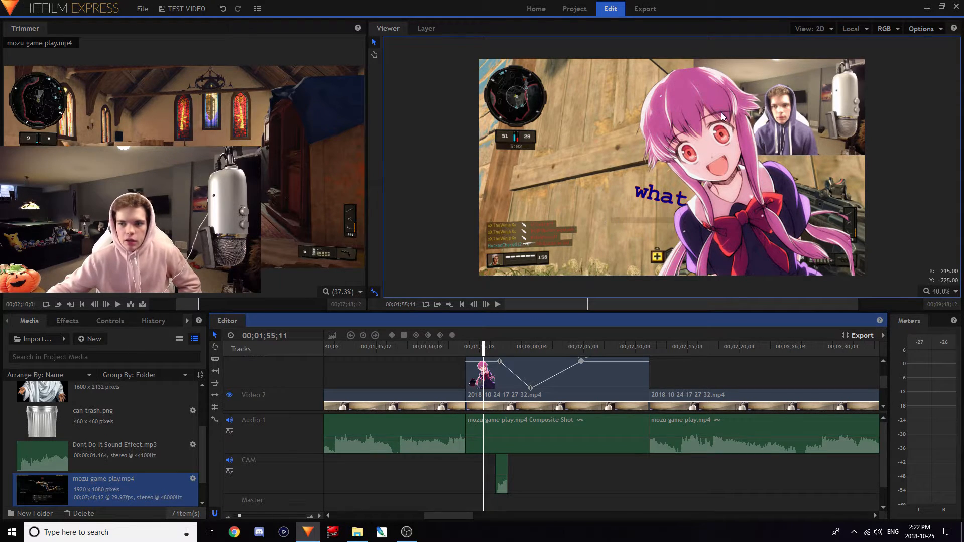
Check the Viewer's display and playback options and play the composite shot section from 00;01;55;11.
left_click(922, 29)
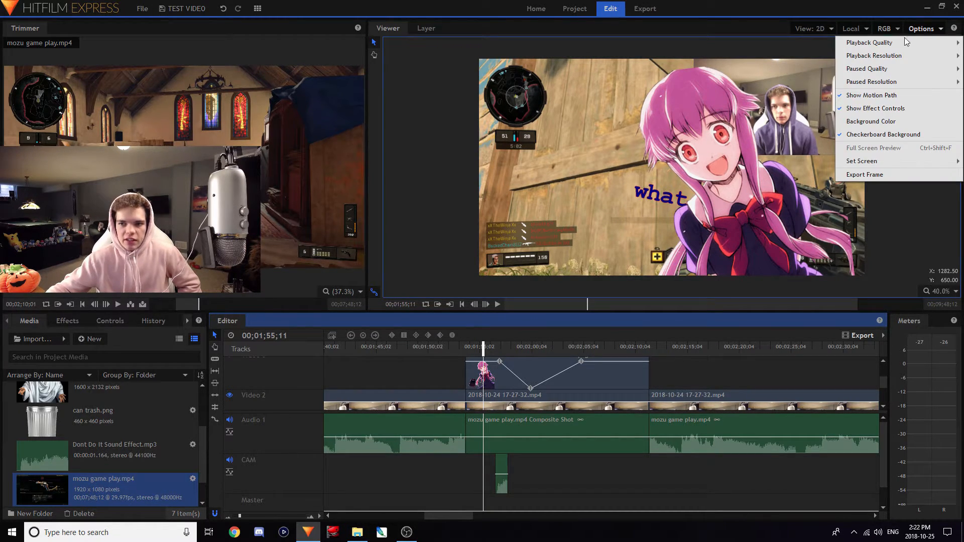
left_click(919, 30)
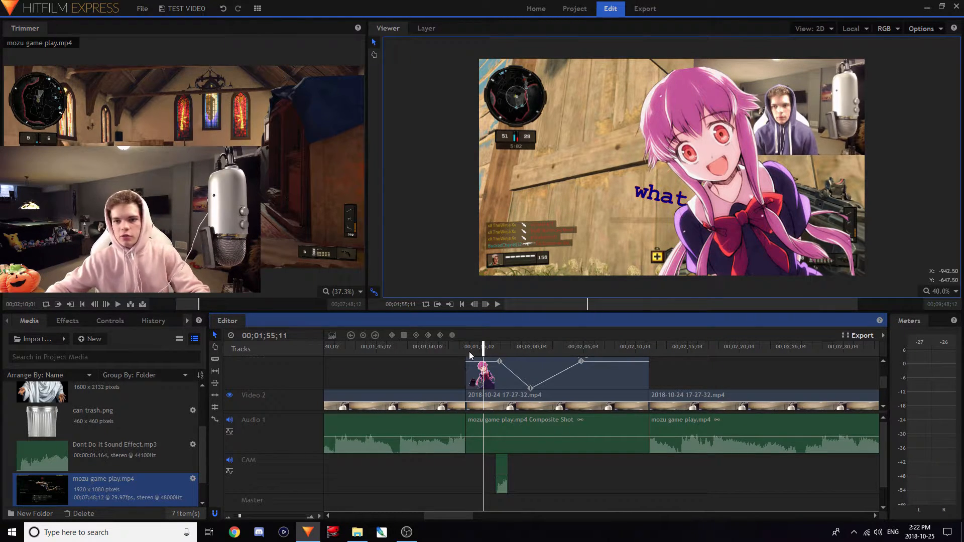
key("space")
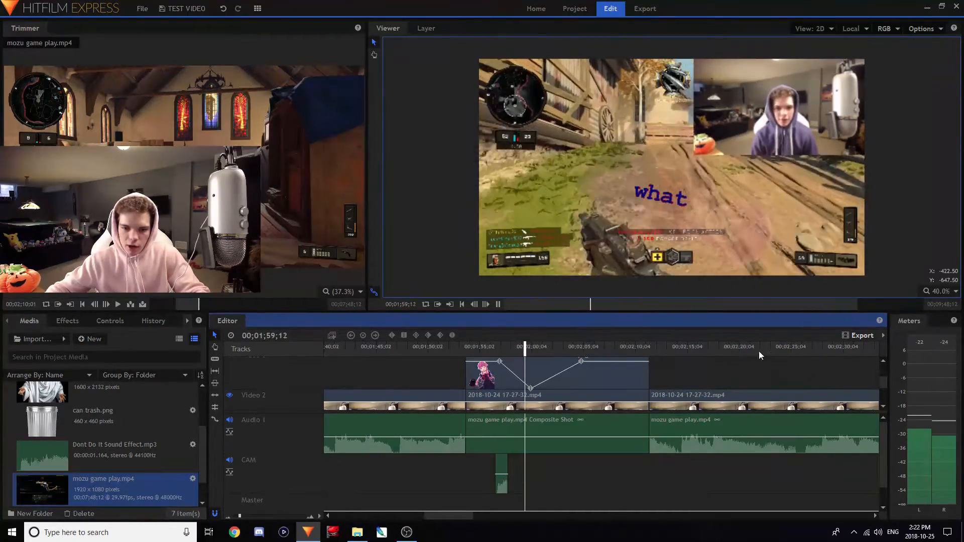
key("space")
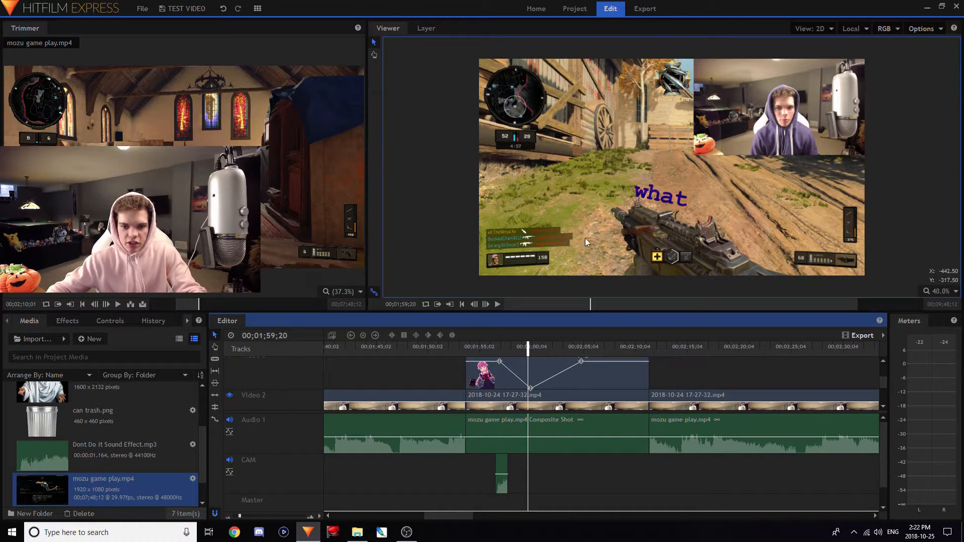
Play the composite shot section from 00;01;59;20 and look through the Viewer's playback and paused quality and resolution options.
key("space")
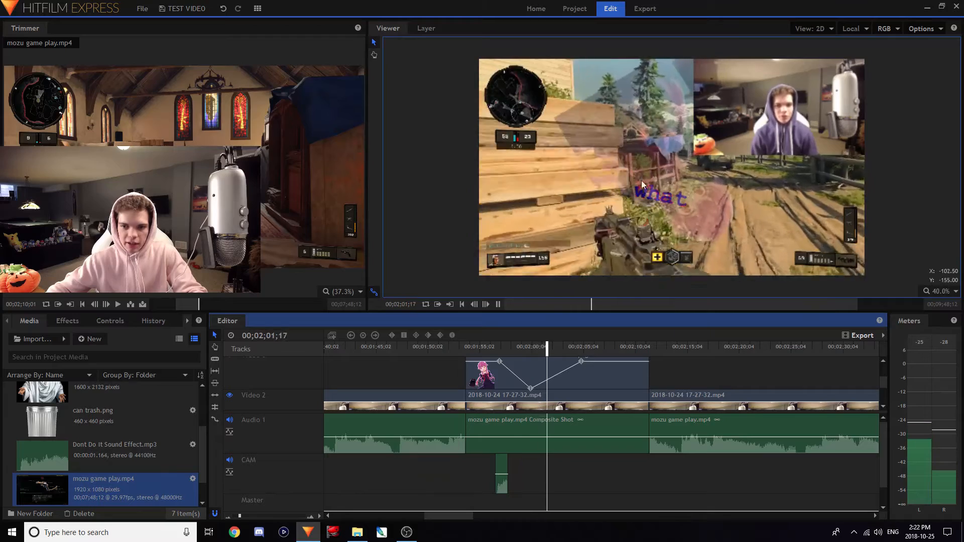
key("space")
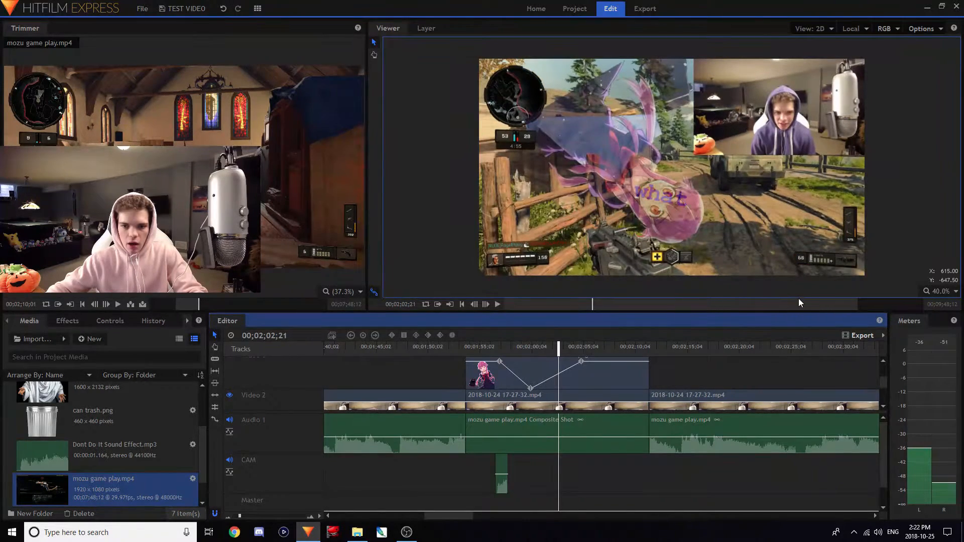
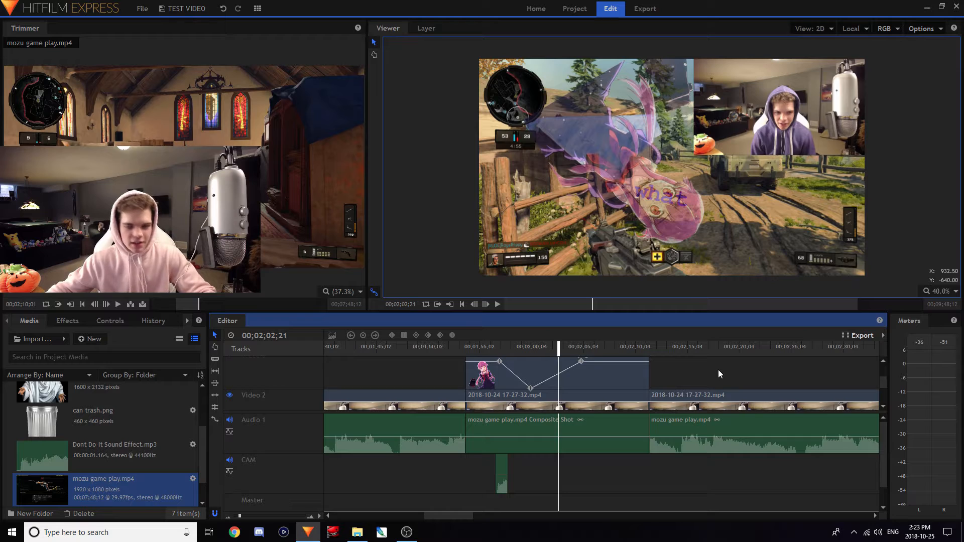
left_click(919, 29)
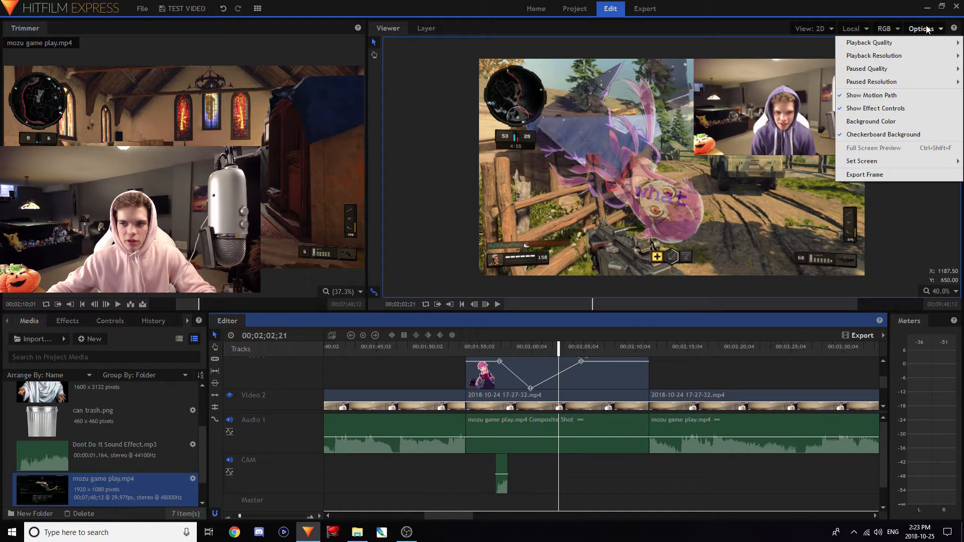
mouse_move(880, 44)
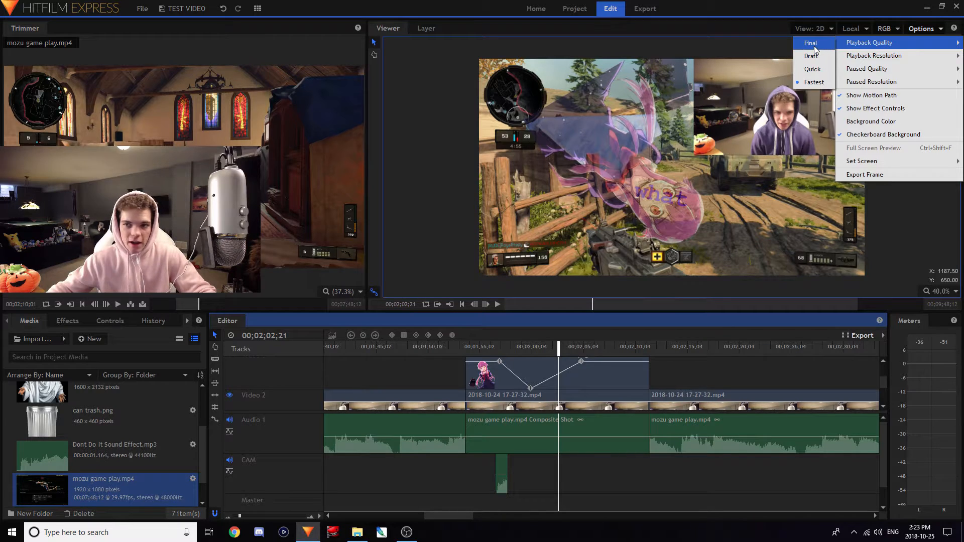
mouse_move(854, 59)
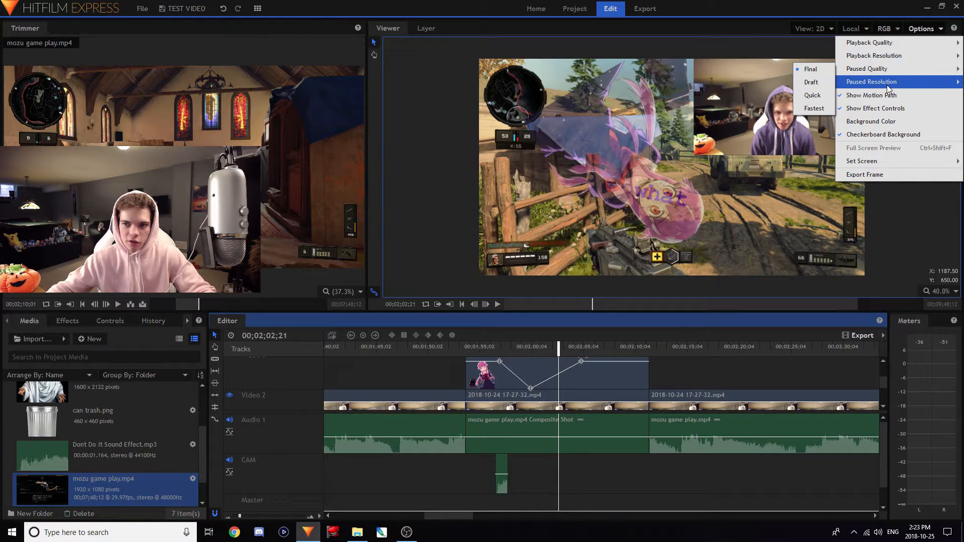
mouse_move(888, 88)
left_click(929, 31)
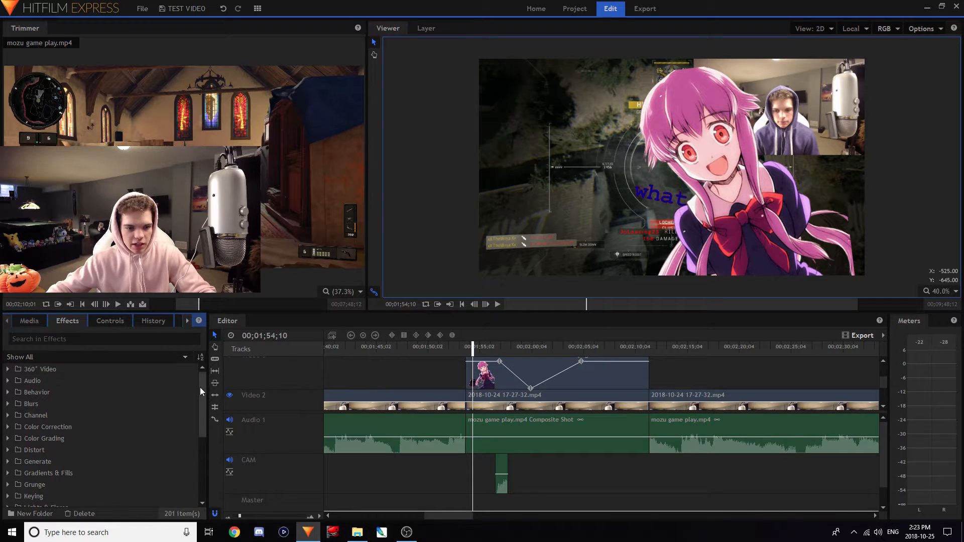
Search the effects for "FADE" and apply Cross Fade to the Audio 1 cut at the start of the composite shot.
left_click_drag(199, 387, 213, 369)
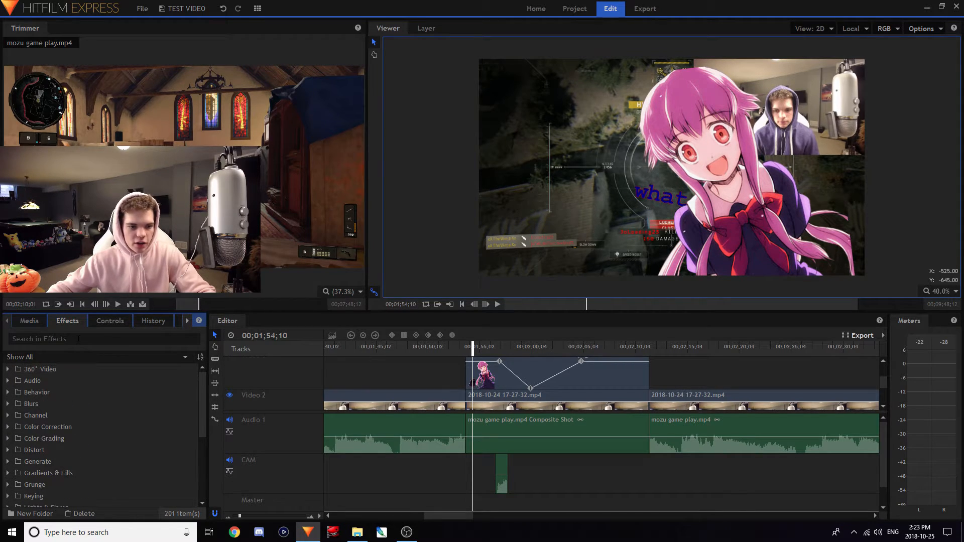
left_click(165, 339)
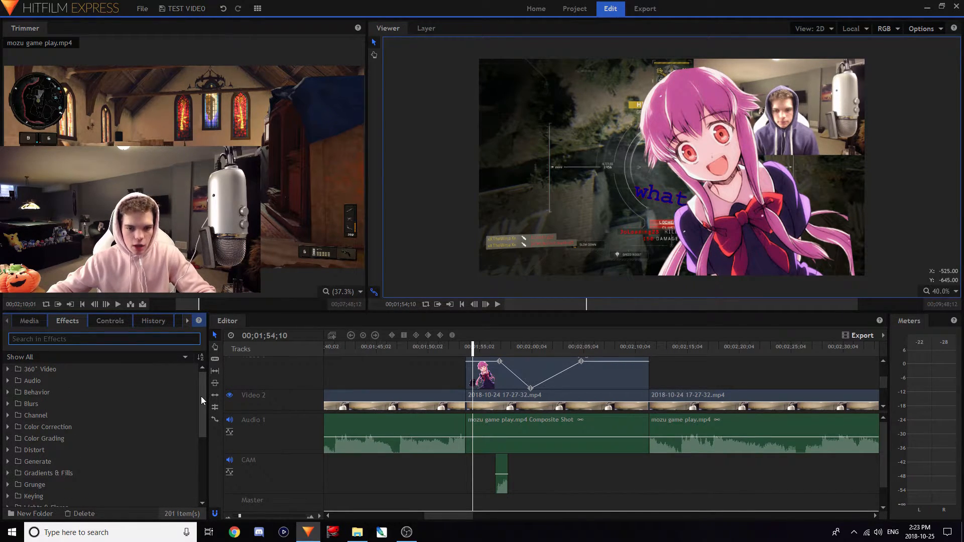
type("FADE")
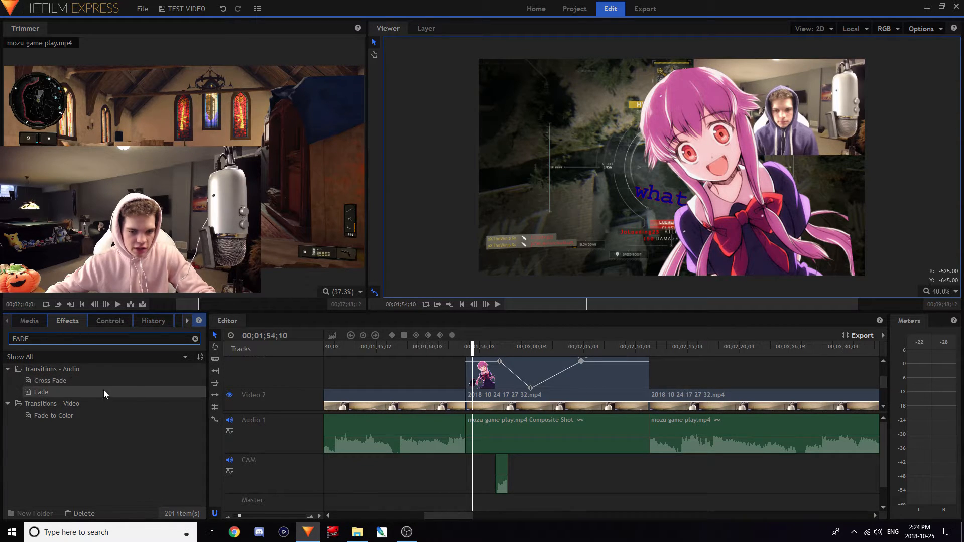
left_click_drag(68, 383, 466, 424)
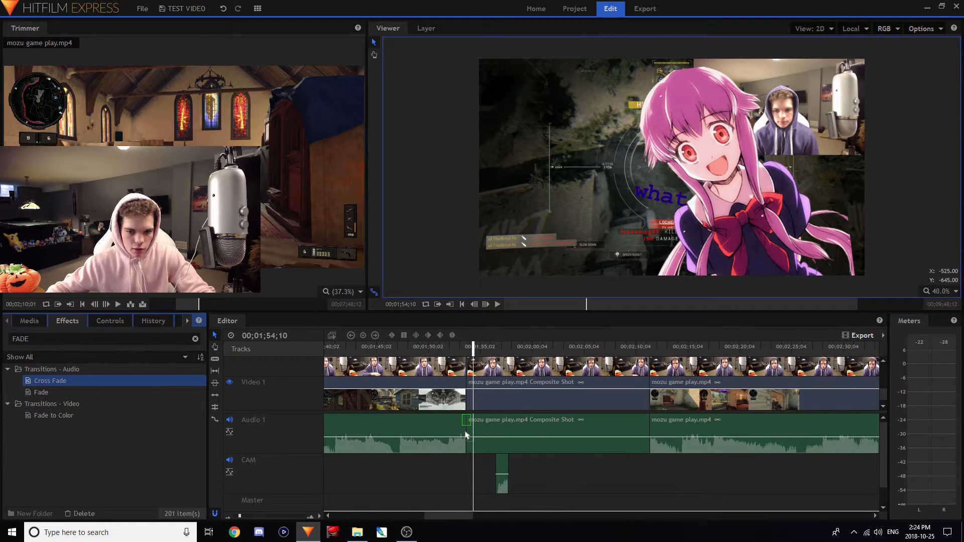
Play the audio cross fade at the start of the composite shot and return the playhead to 00;01;53;03.
left_click(456, 347)
key("space")
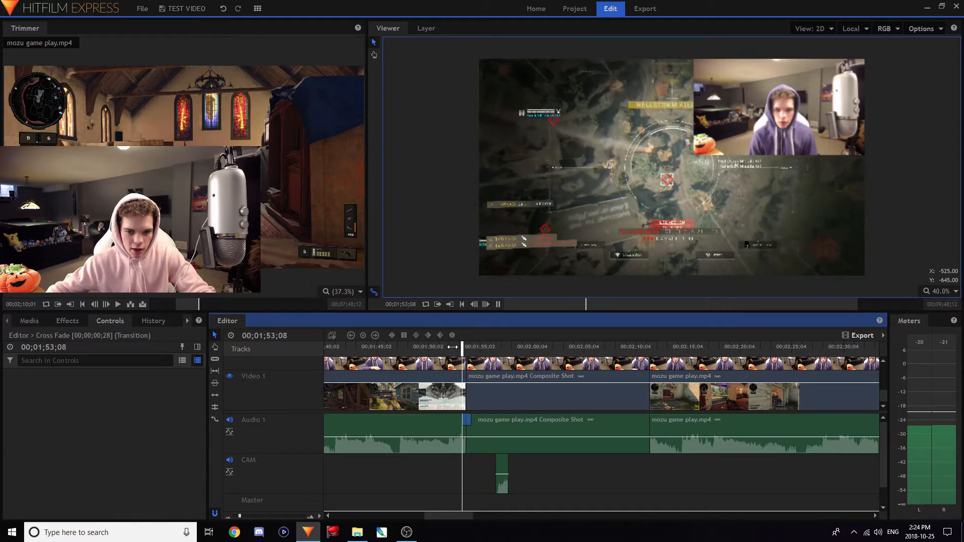
key("space")
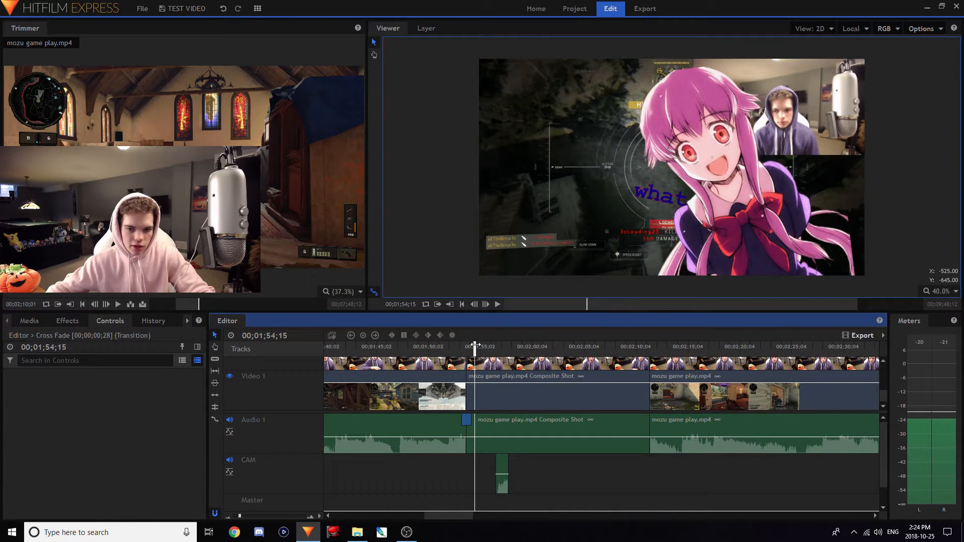
left_click(460, 350)
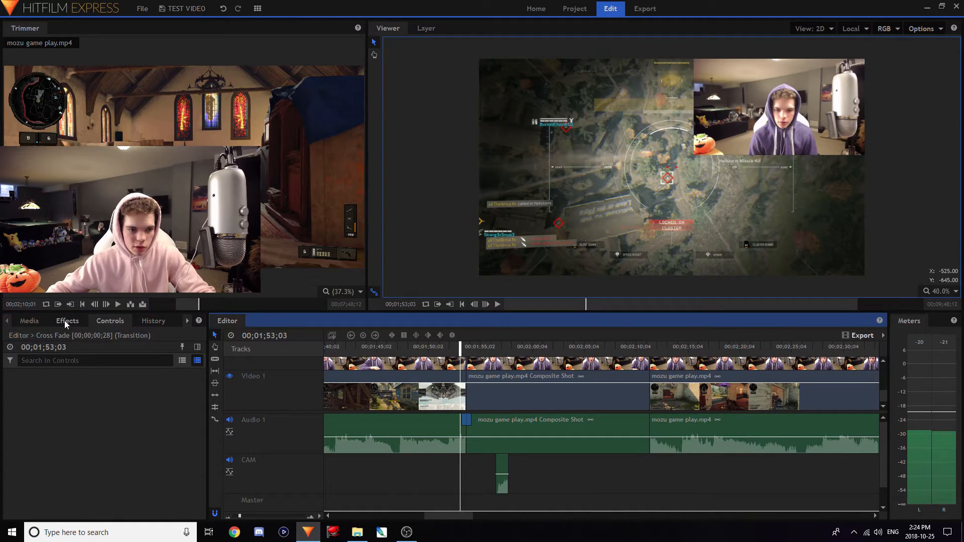
Apply Fade to the end of the composite shot's audio and Fade to Color to the end of its Video 2 webcam clip.
left_click(70, 320)
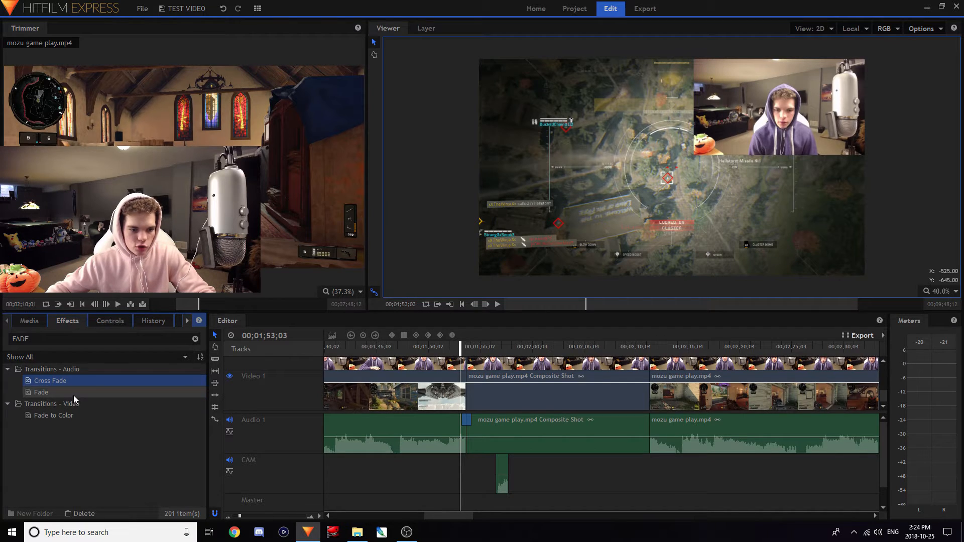
mouse_move(74, 393)
left_mouse_down()
mouse_move(658, 427)
mouse_move(603, 420)
mouse_move(631, 419)
left_mouse_up()
left_click(67, 320)
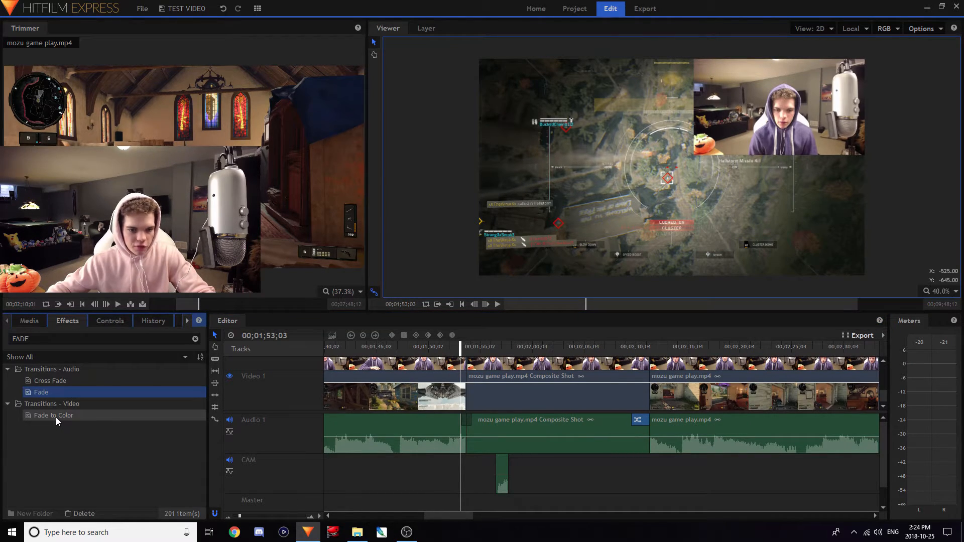
left_click_drag(56, 416, 644, 374)
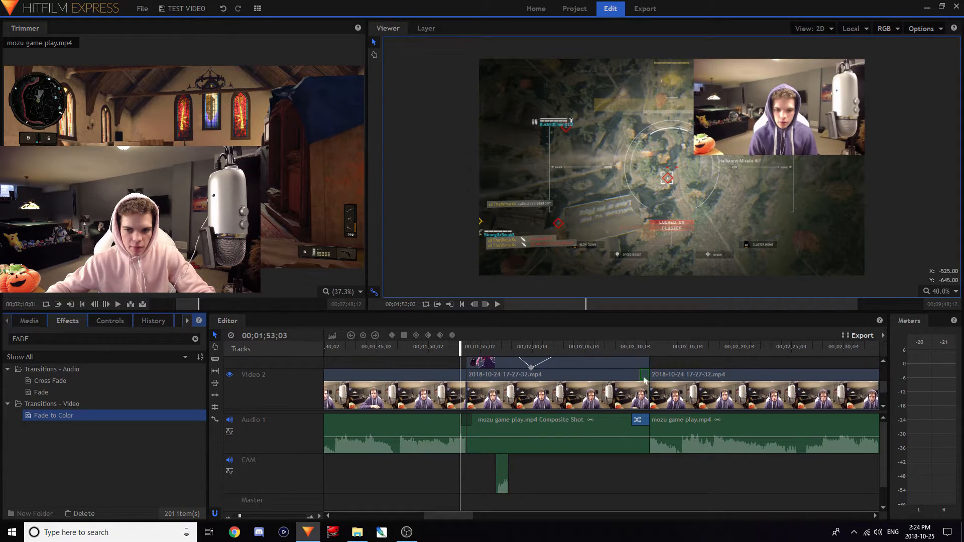
Place the playhead at 00;02;09;14 and delete the webcam clip that follows the composite shot section on Video 2.
left_click(629, 346)
right_click(652, 362)
left_click(683, 338)
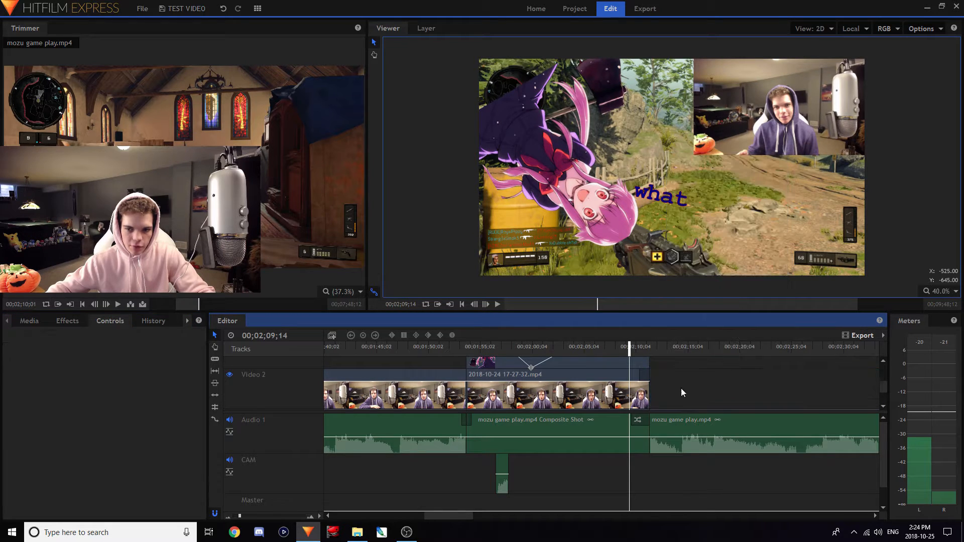
Play the fades at the end of the composite shot section and place the playhead at 00;02;08;16.
key("space")
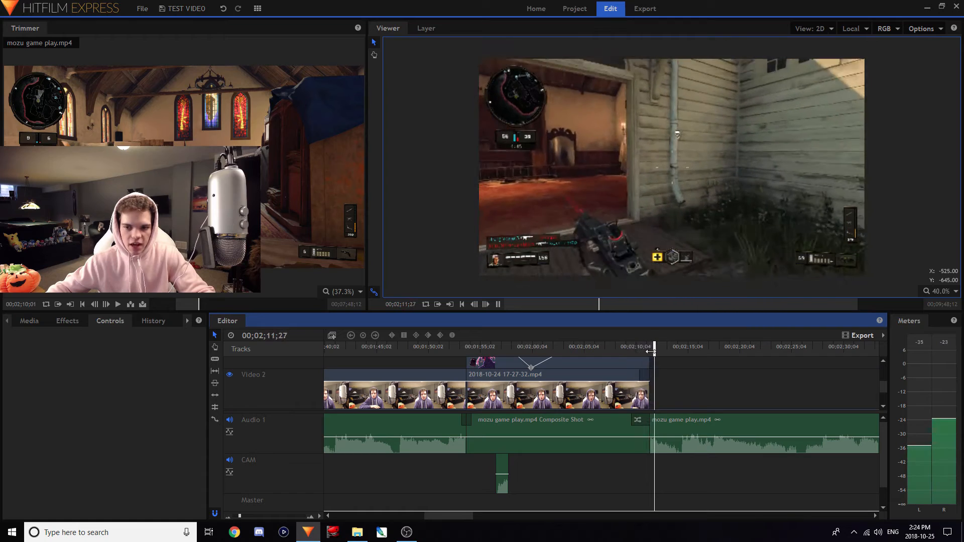
key("space")
left_click(645, 347)
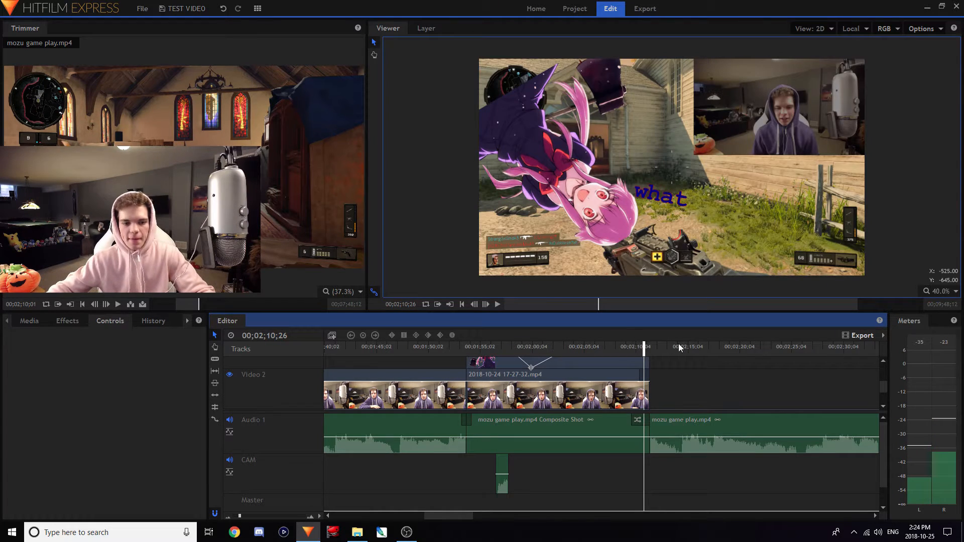
key("space")
key("space")
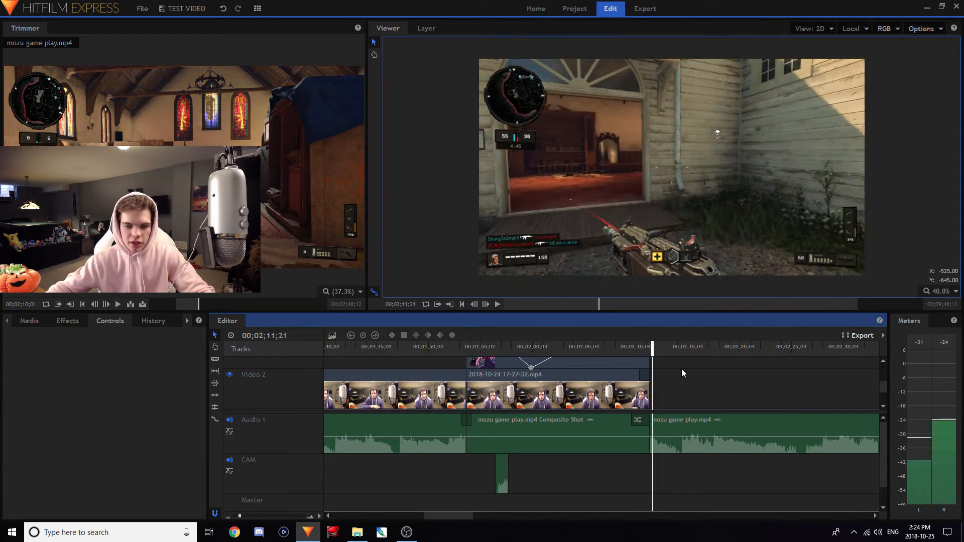
left_click(620, 348)
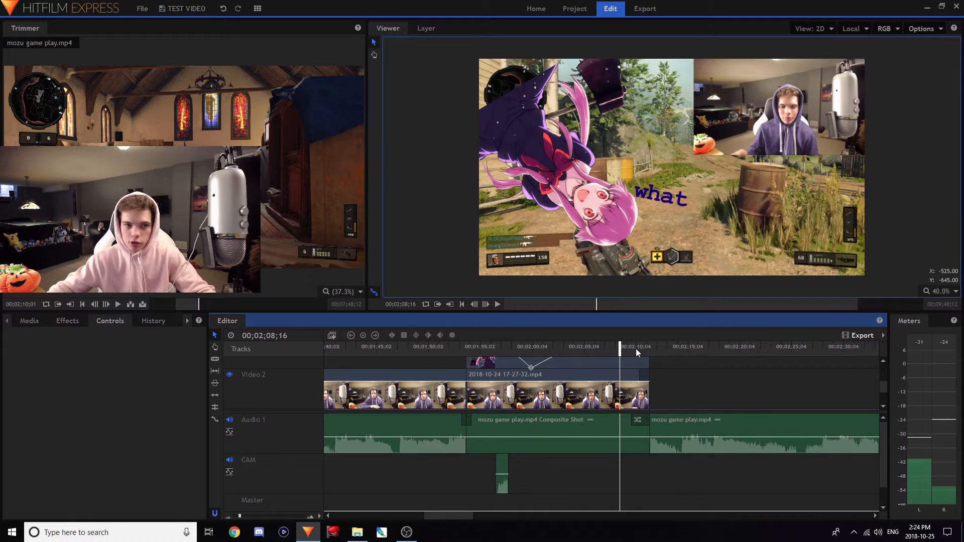
Clear the effects search and apply the Auto Color correction effect to the webcam clip on Video 2.
left_click(37, 321)
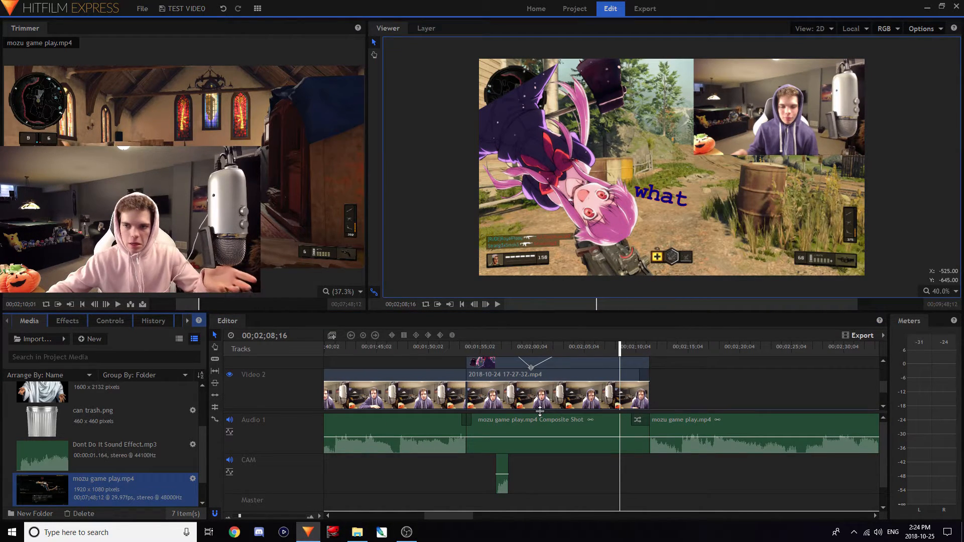
left_click(68, 321)
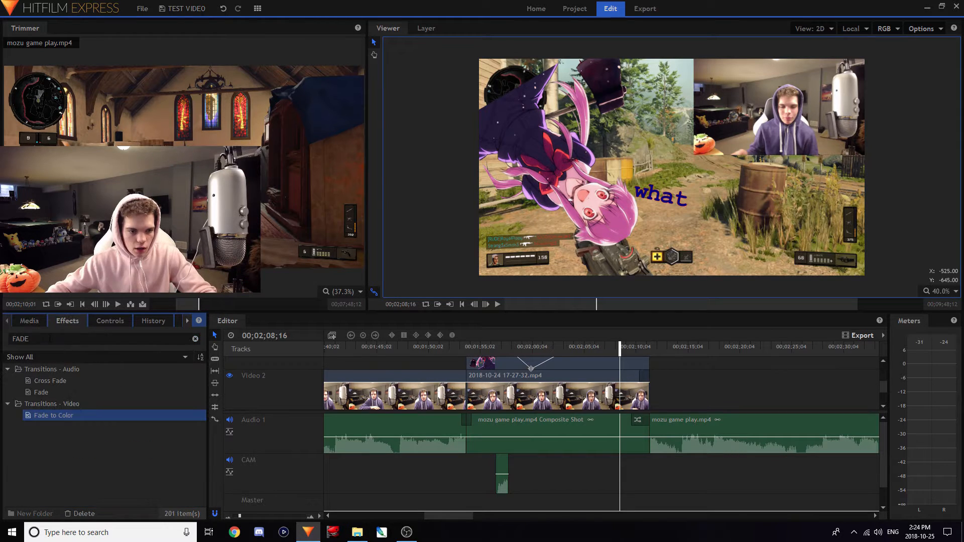
left_click(196, 339)
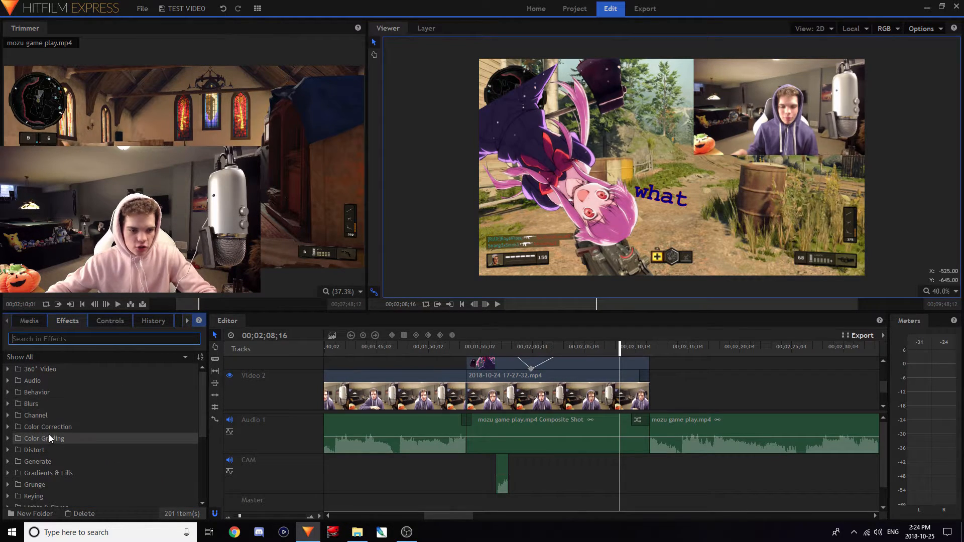
left_click(8, 427)
left_click_drag(49, 439, 529, 396)
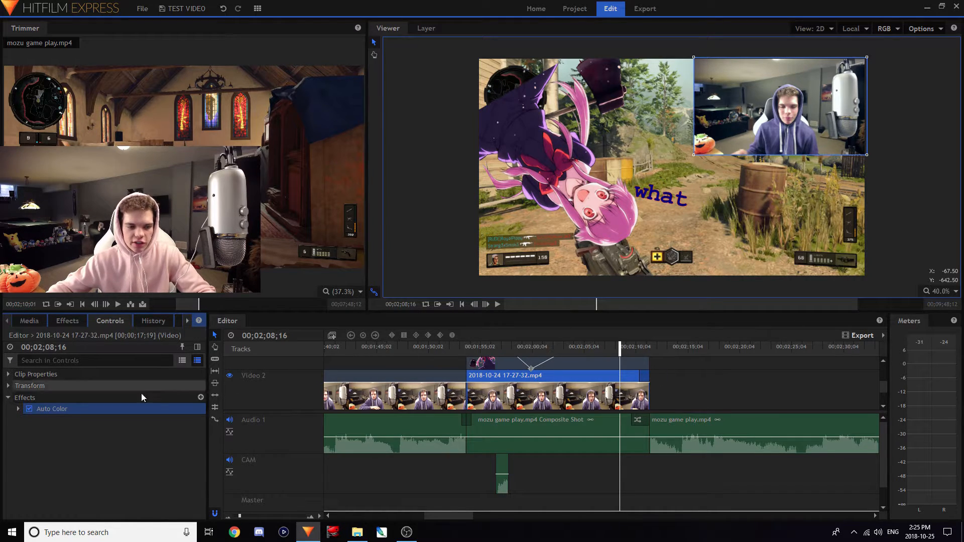
Set the Auto Color threshold of the webcam clip to 25% and deselect the clip.
left_click(18, 408)
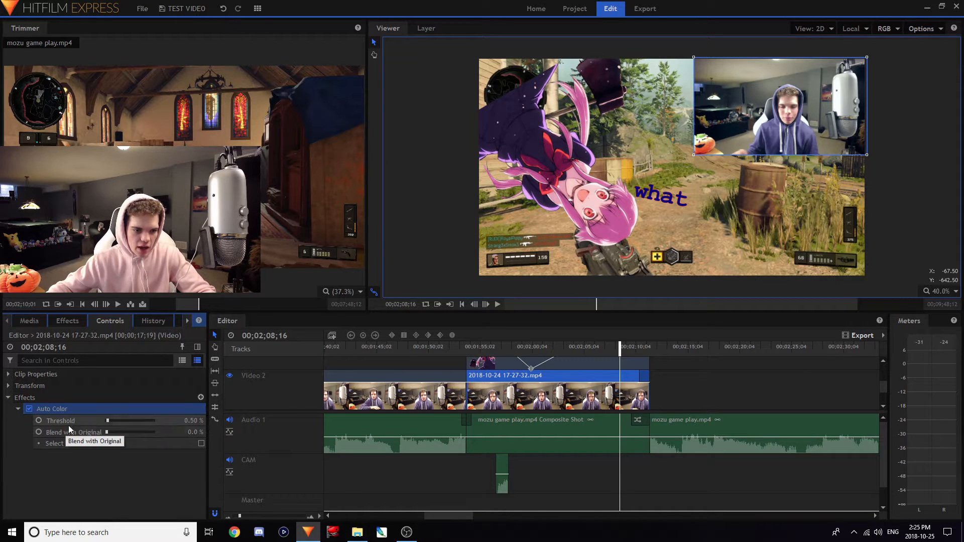
left_click(107, 421)
left_click_drag(130, 419, 200, 420)
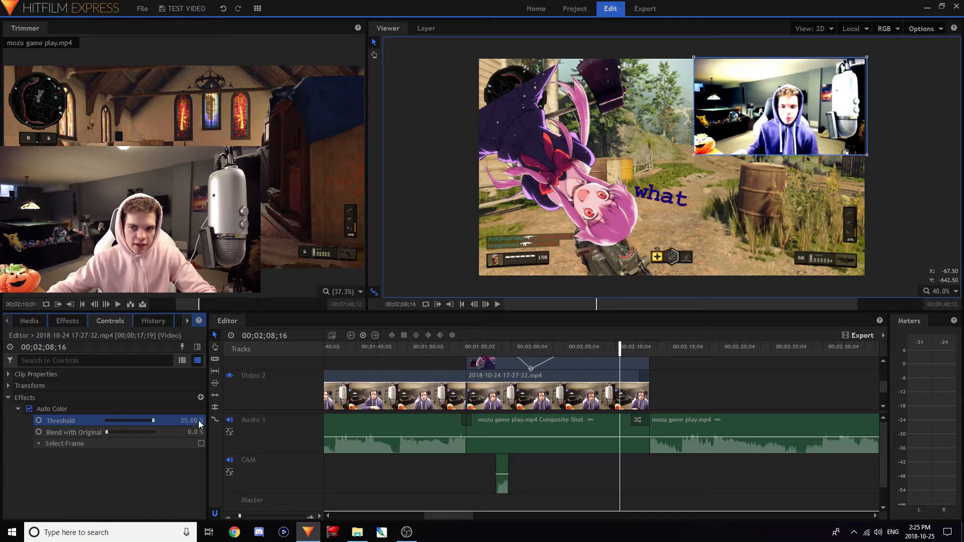
left_click(682, 376)
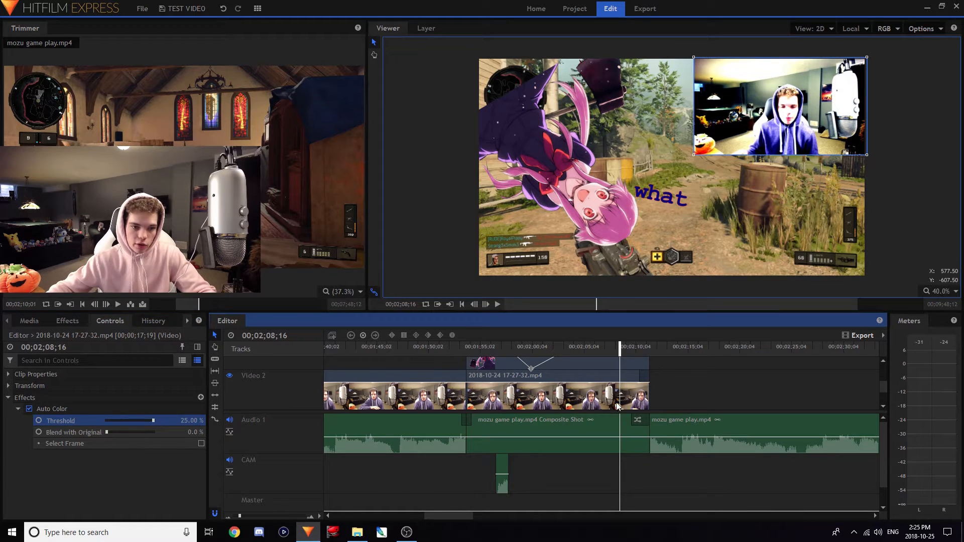
Apply Zoom Blur to the composite shot on Video 1 and look through the remaining effect categories.
left_click(67, 321)
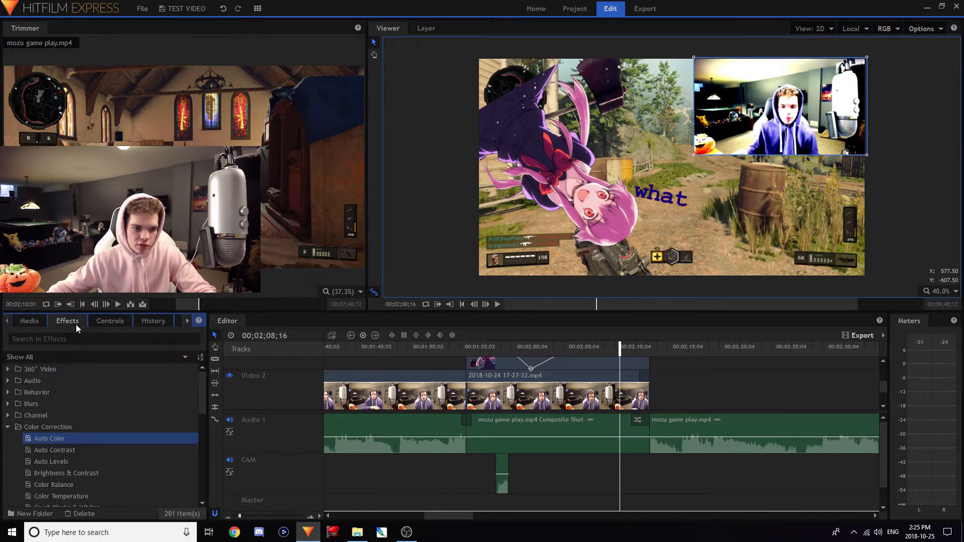
left_click(15, 405)
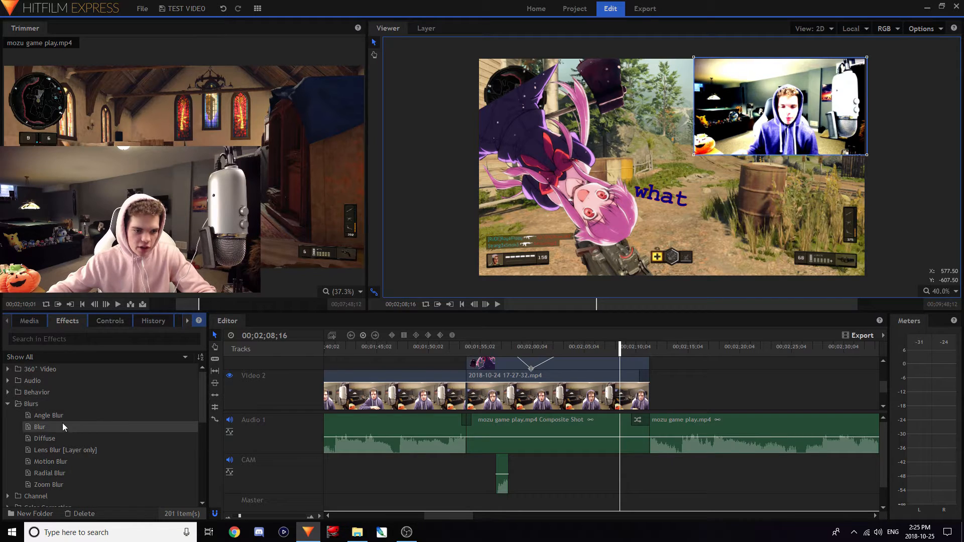
left_click_drag(51, 485, 537, 390)
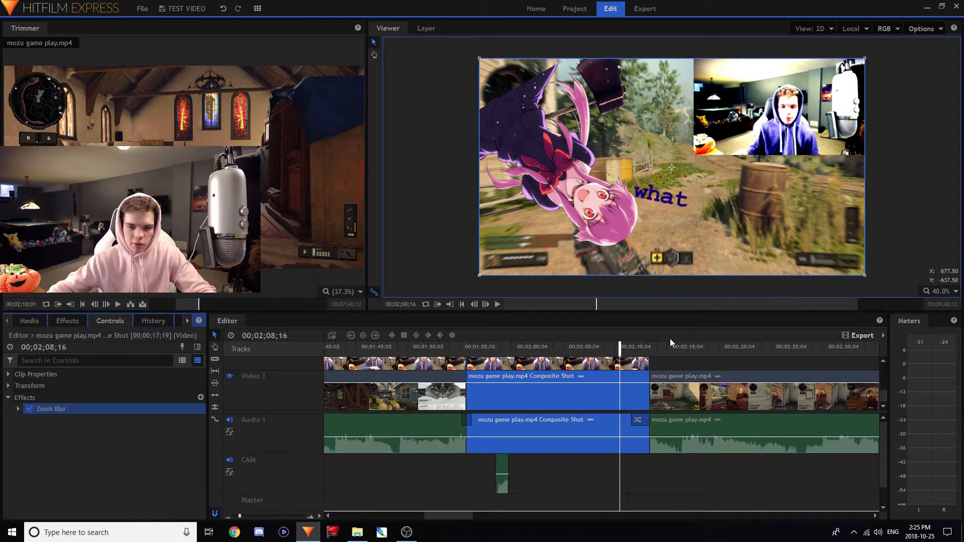
left_click(663, 359)
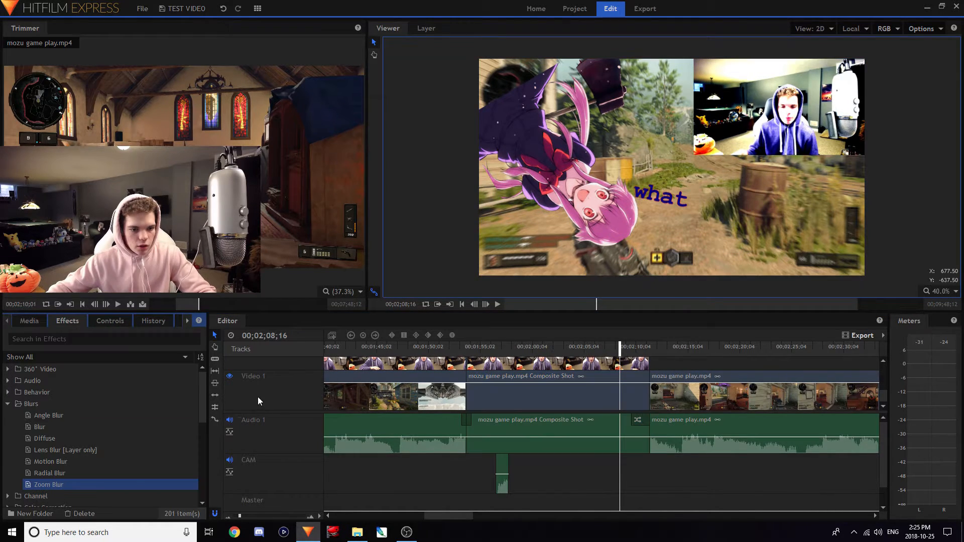
left_click(7, 405)
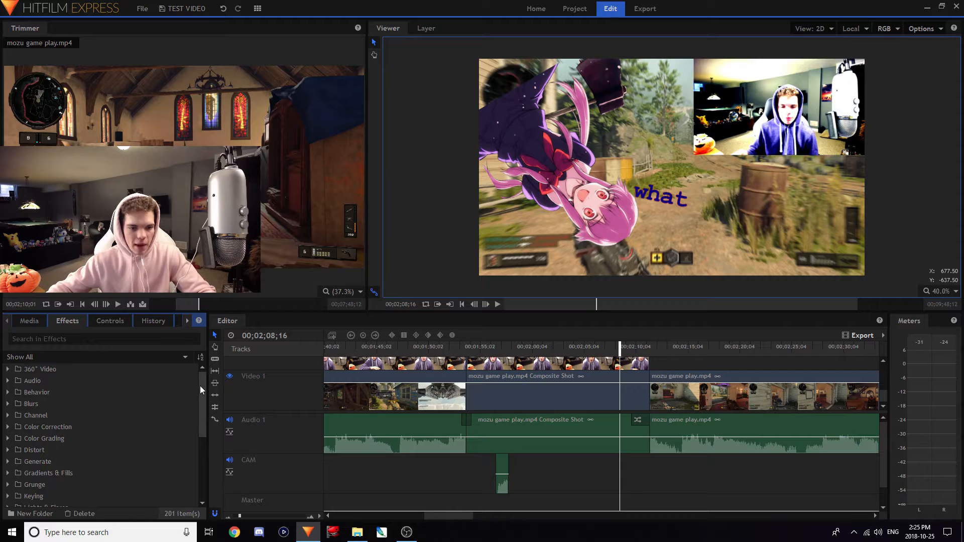
left_click_drag(199, 386, 200, 466)
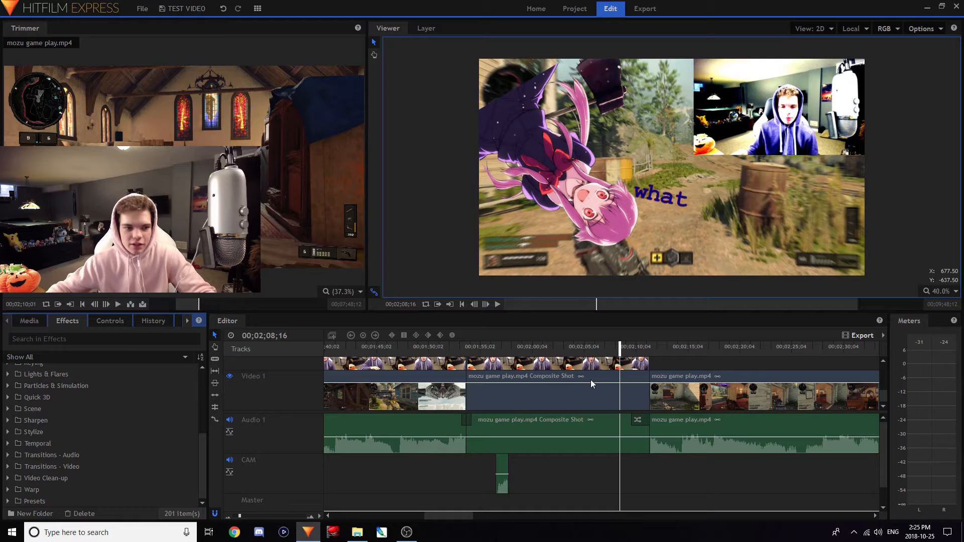
Add the Quick 3D Fire Explosion effect on Video 4 at the composite shot's start and trim it to the composite shot's end.
double_click(16, 399)
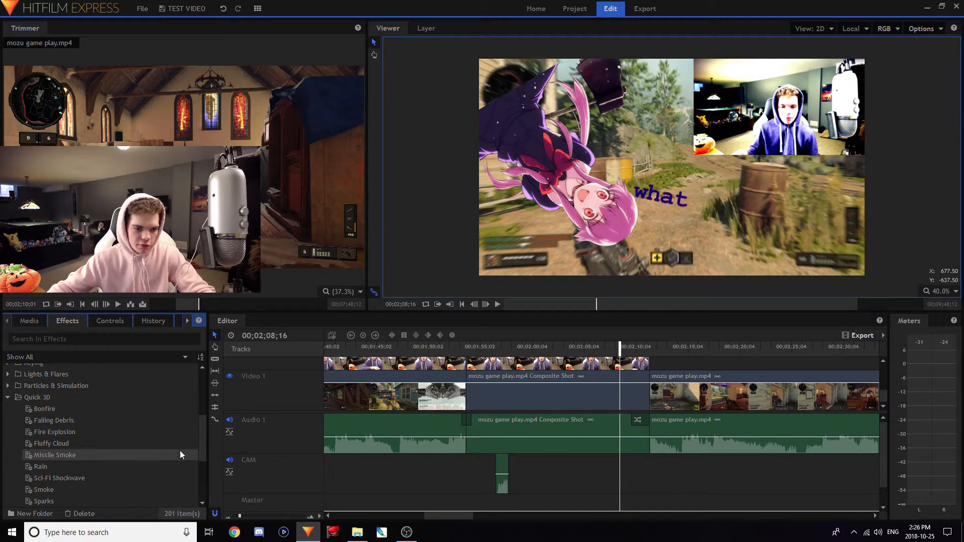
scroll(203, 443, "down", 2)
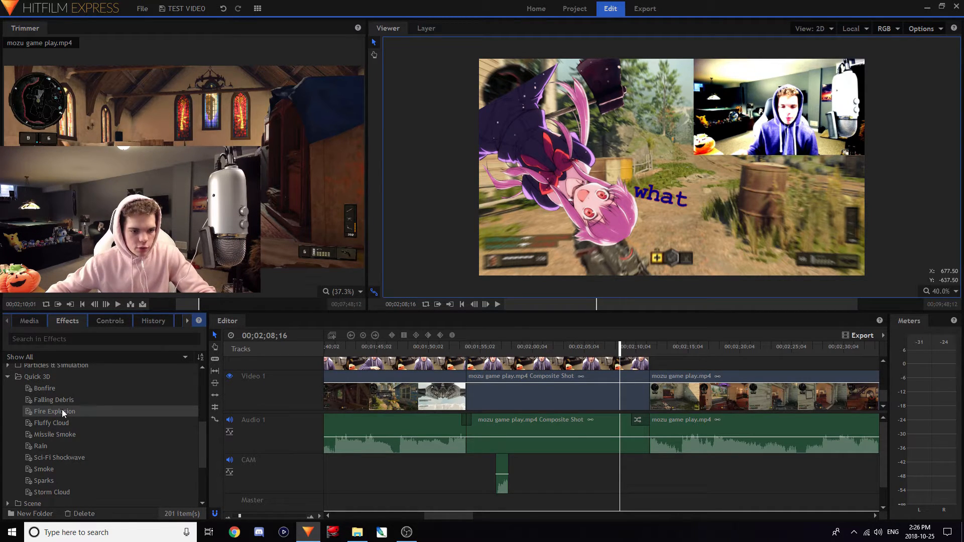
left_click_drag(62, 408, 474, 384)
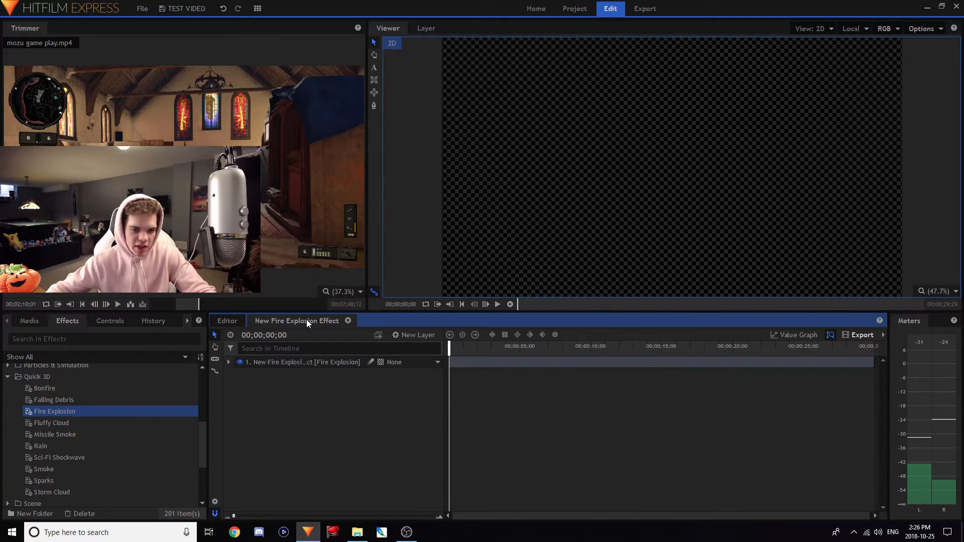
left_click(227, 321)
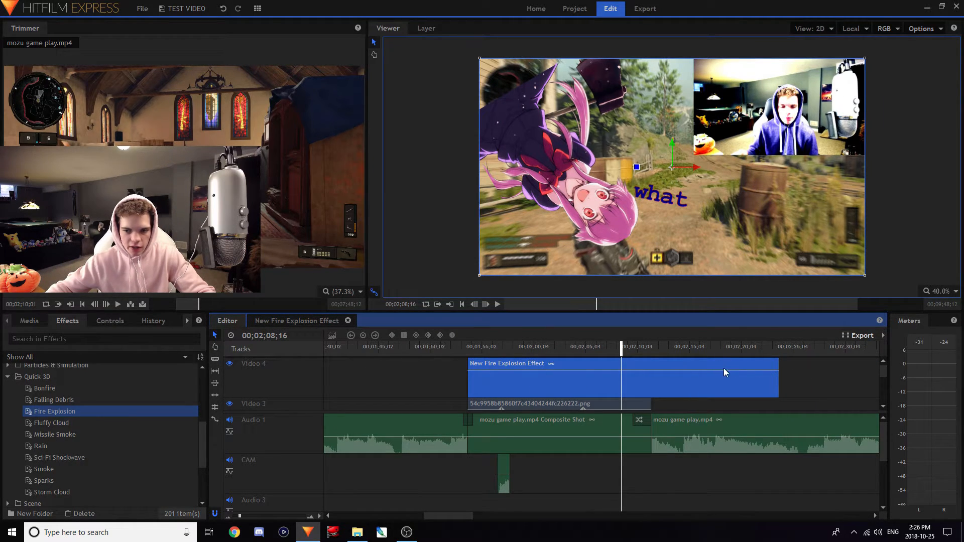
left_click_drag(782, 384, 656, 374)
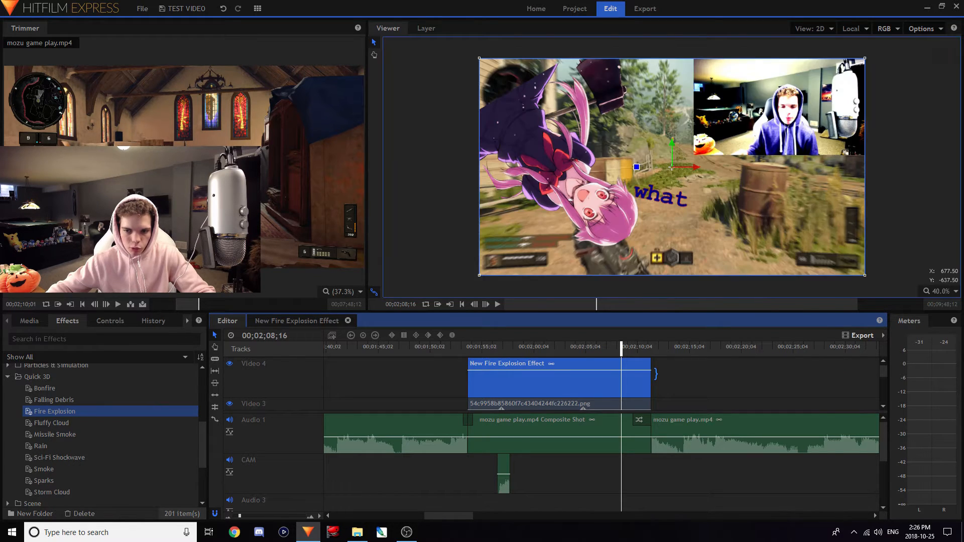
left_click(662, 375)
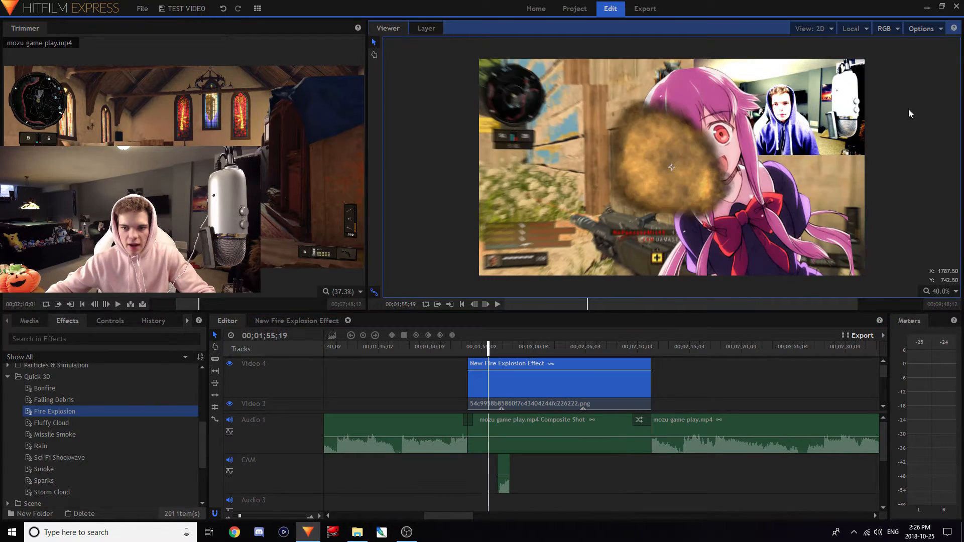
Place the playhead at 00;01;55;04, move the fire explosion to the upper-left area of the frame, and deselect it.
mouse_move(483, 351)
left_mouse_down()
mouse_move(563, 350)
mouse_move(497, 349)
left_mouse_up()
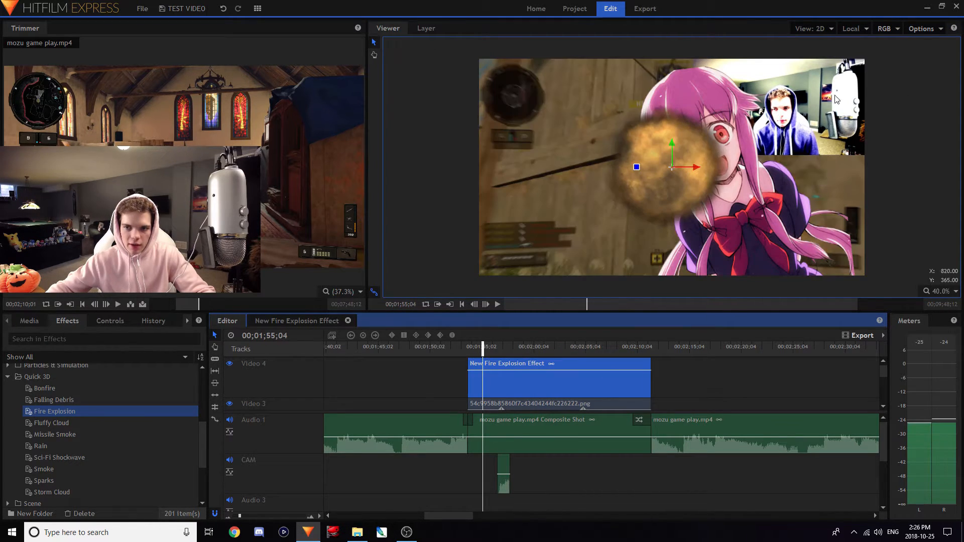
left_click(663, 171)
left_click_drag(528, 134, 526, 134)
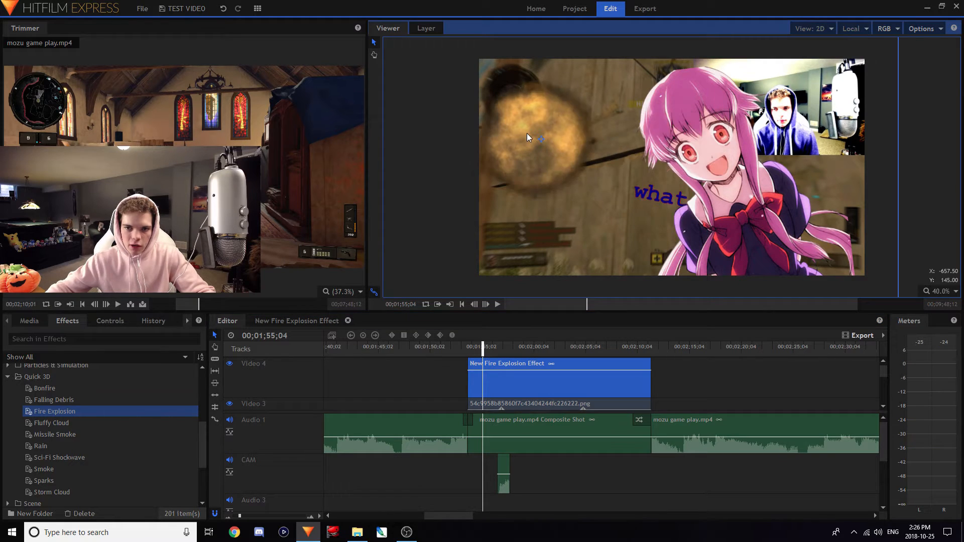
left_click(706, 372)
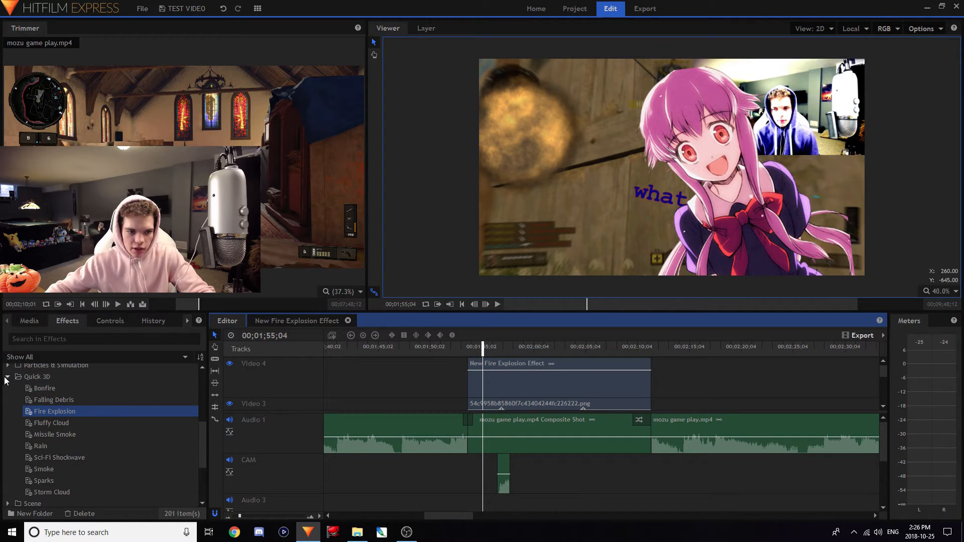
Search the effects for "audio", clear the search, and expand the Audio effects category.
left_click(154, 339)
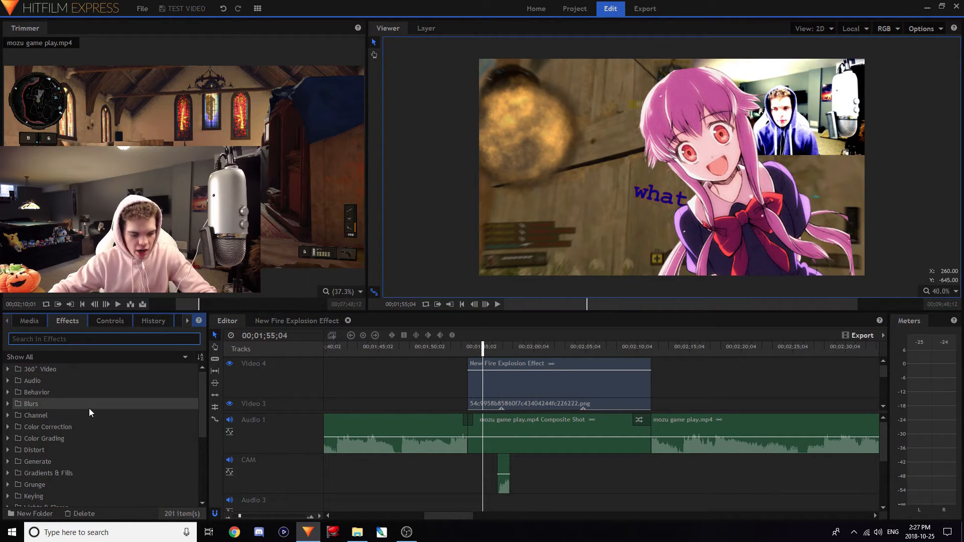
type("audio")
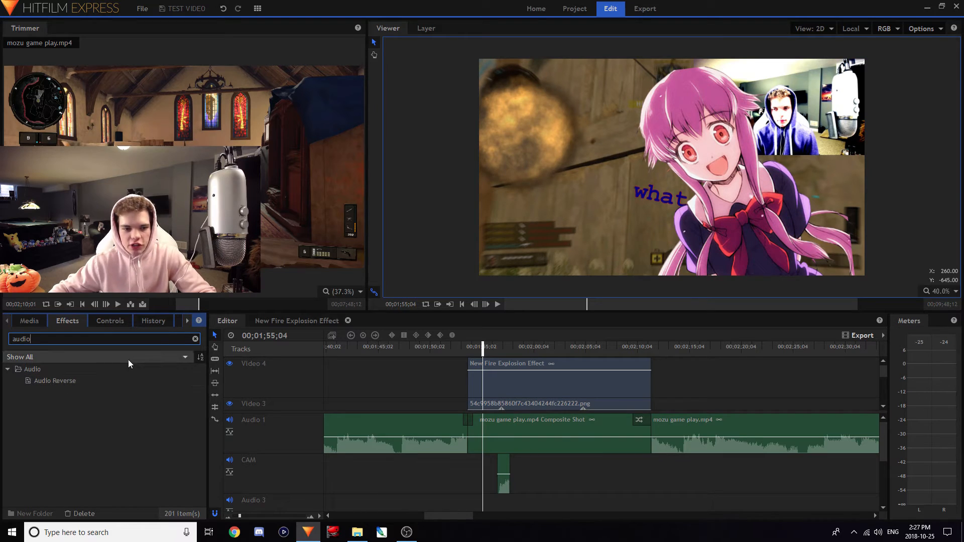
left_click(195, 339)
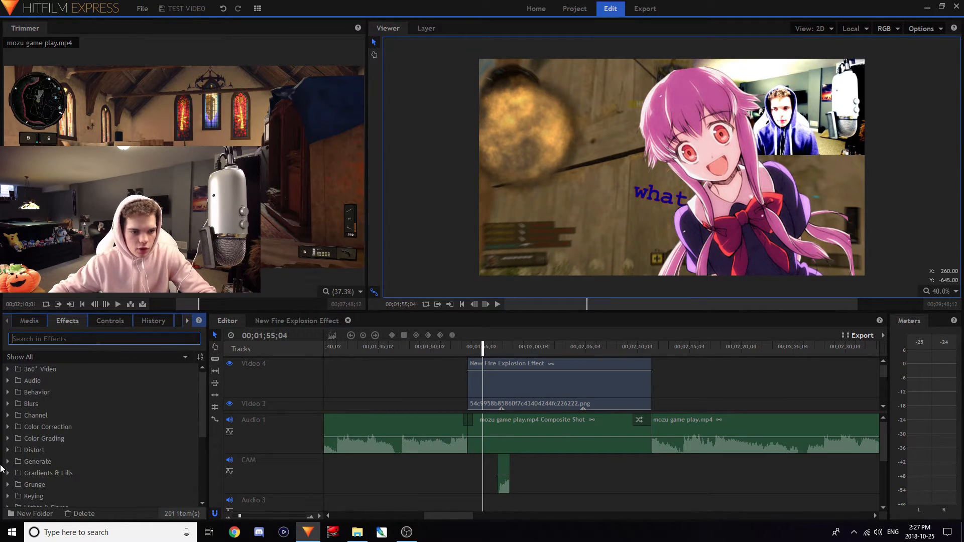
left_click(8, 381)
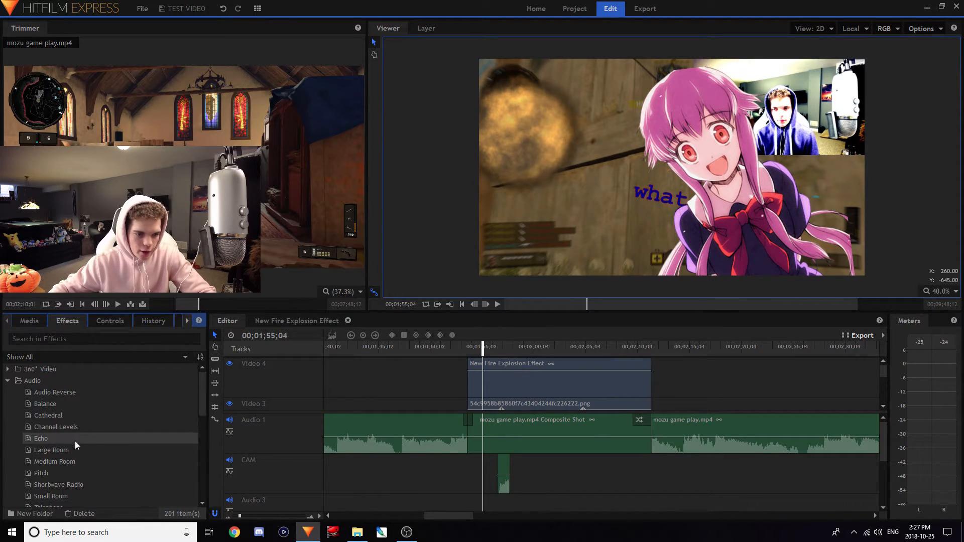
Apply the Pitch effect to the composite shot's audio and keyframe its semitone shift at -13.68.
left_click(128, 409)
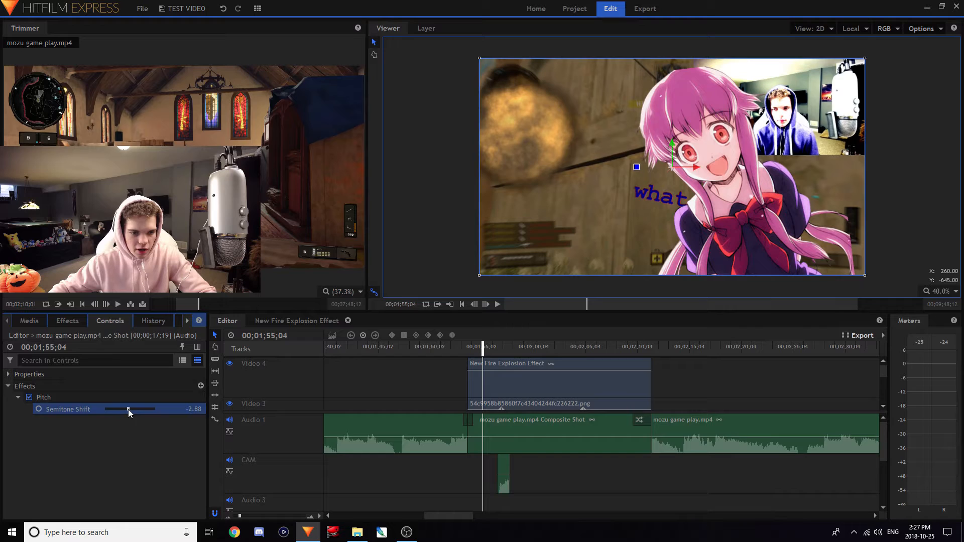
left_click_drag(128, 409, 38, 408)
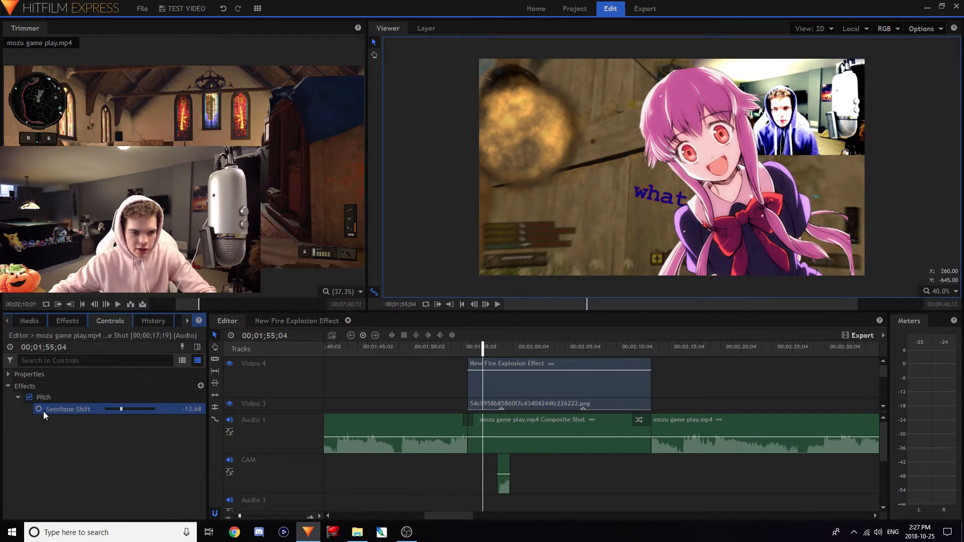
left_click(40, 409)
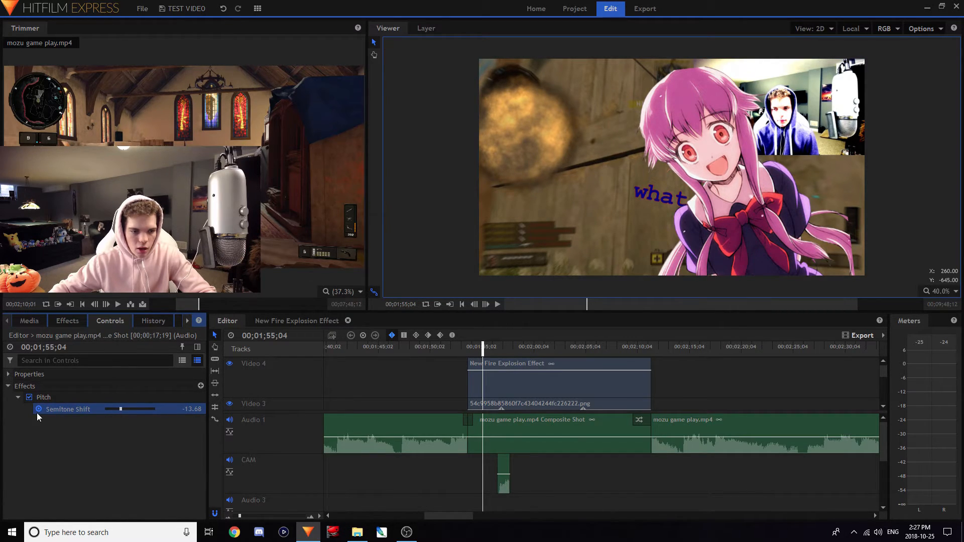
Play the composite shot section to hear the pitch change and stop at 00;01;59;09.
left_click(543, 345)
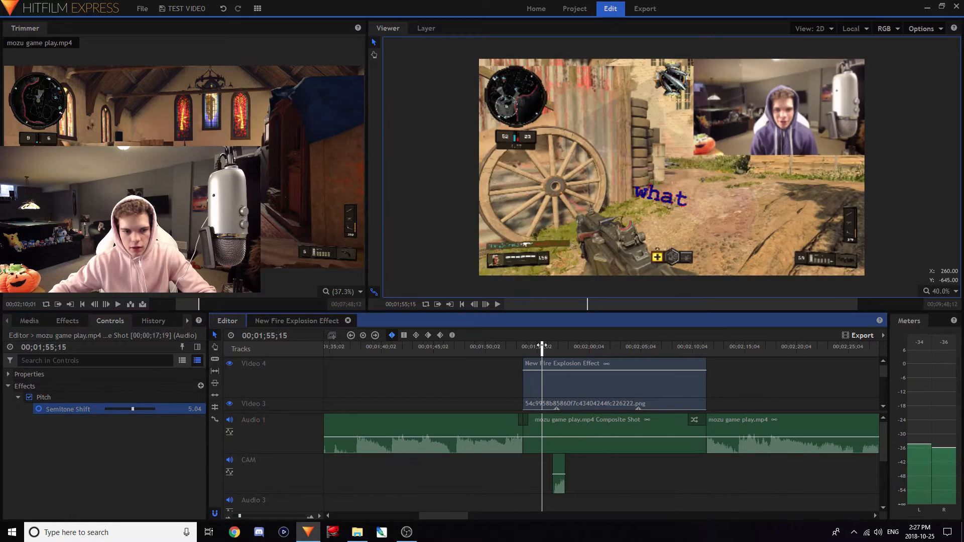
key("space")
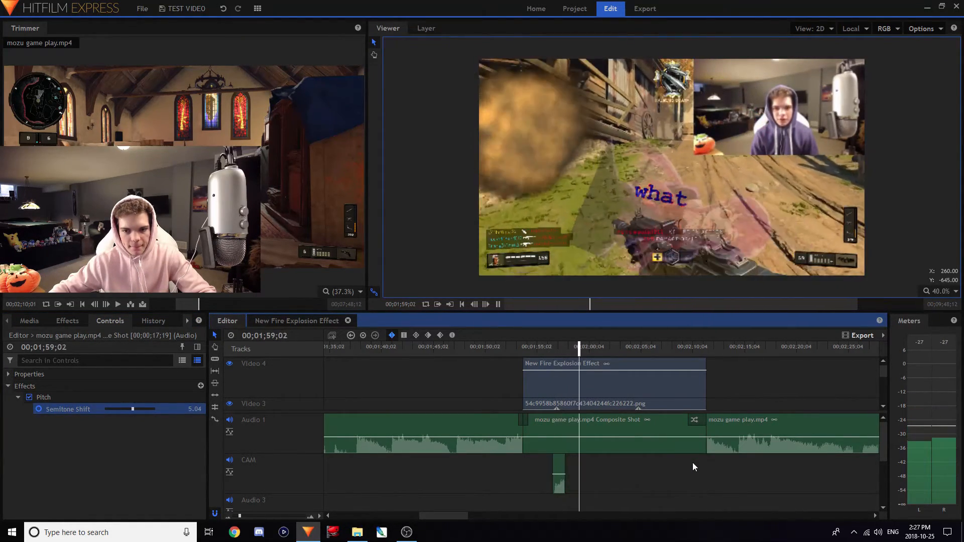
key("space")
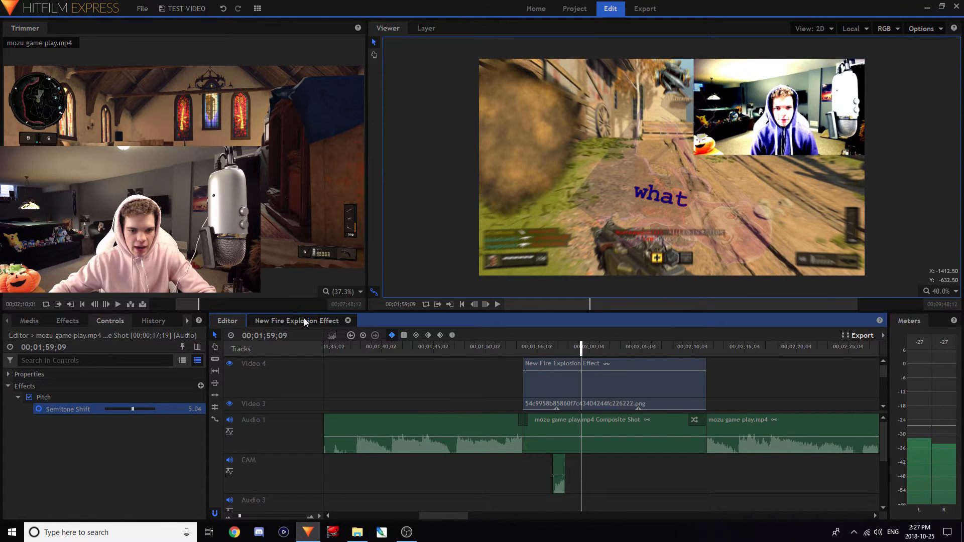
Close the New Fire Explosion Effect timeline, collapse the Audio effects category, and show the project media.
left_click(347, 320)
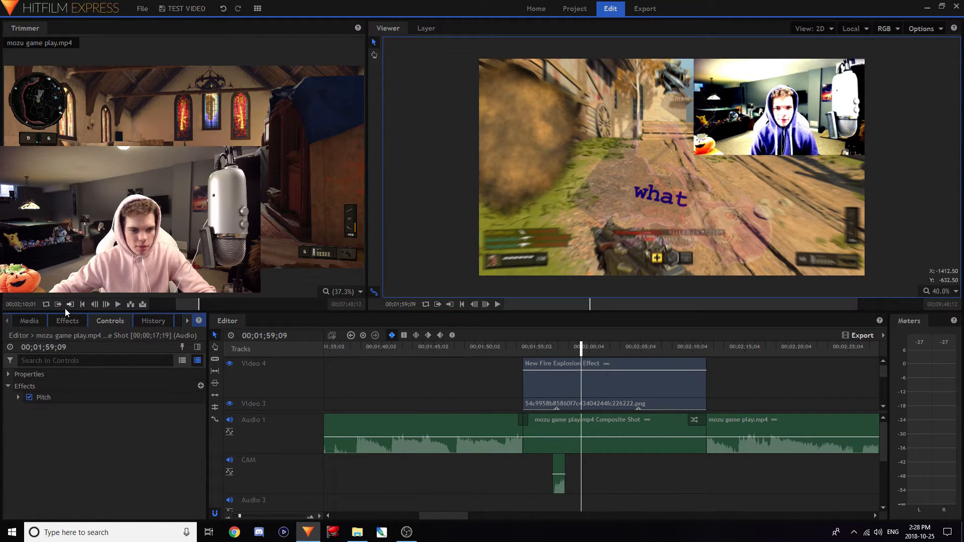
left_click(68, 320)
left_click(8, 381)
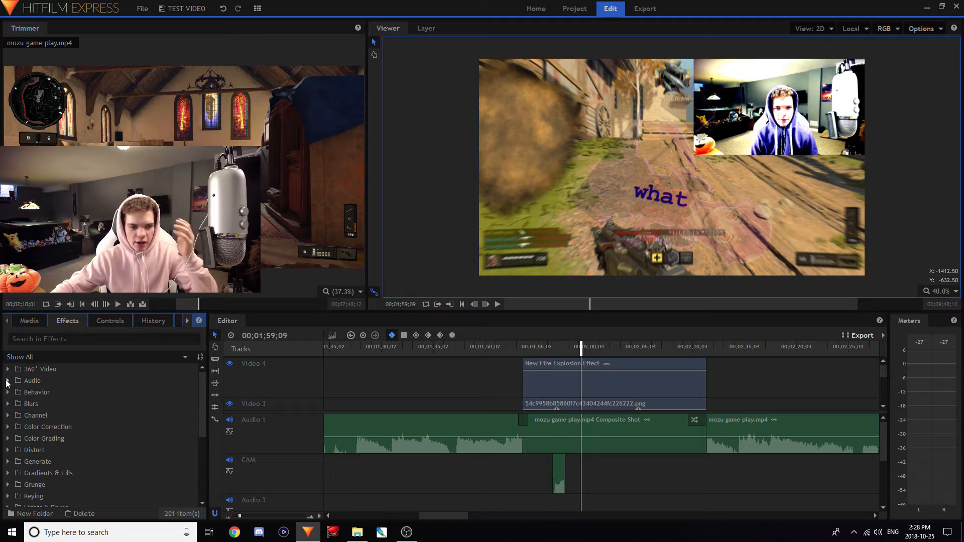
left_click(33, 322)
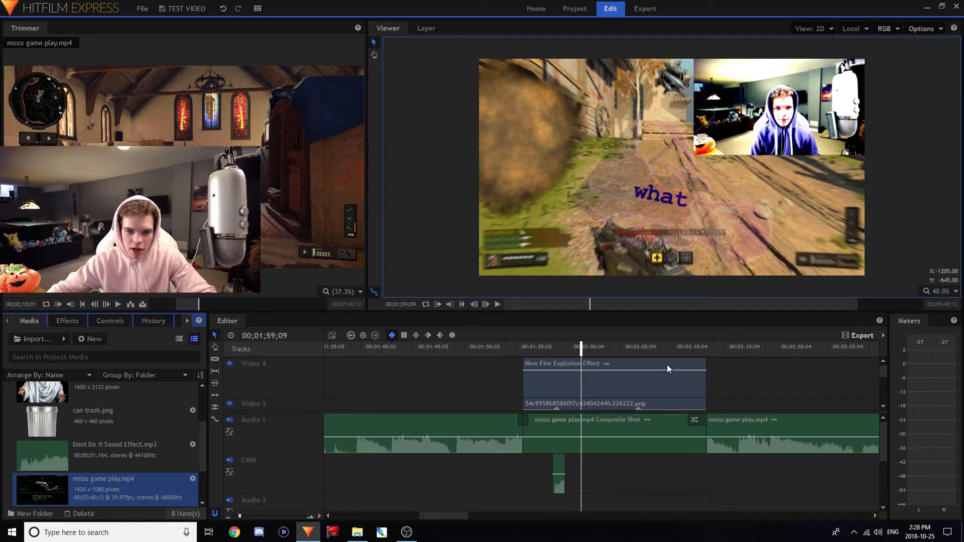
Try a reduced opacity on the composite shot on Video 1 and preview it up to 00;02;03;05.
left_click(647, 371)
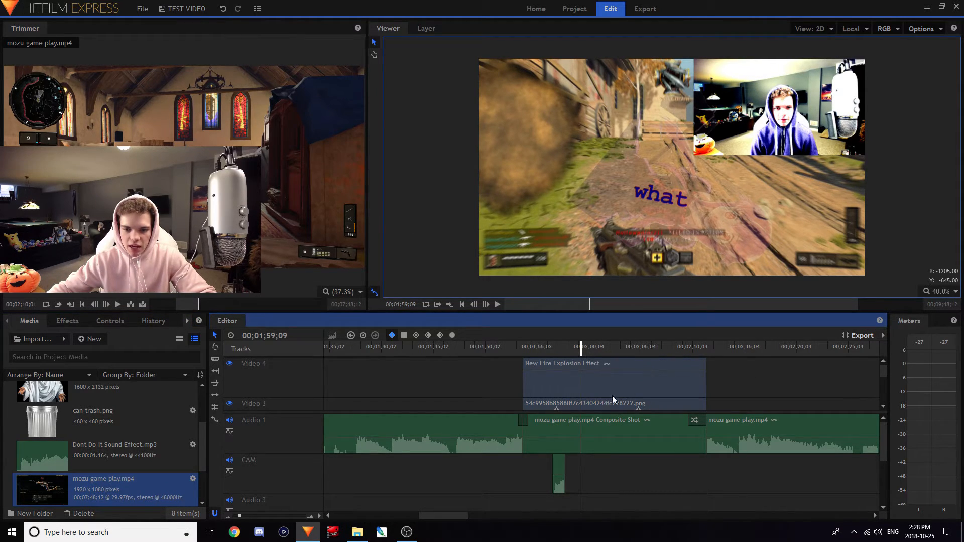
left_click_drag(886, 372, 878, 394)
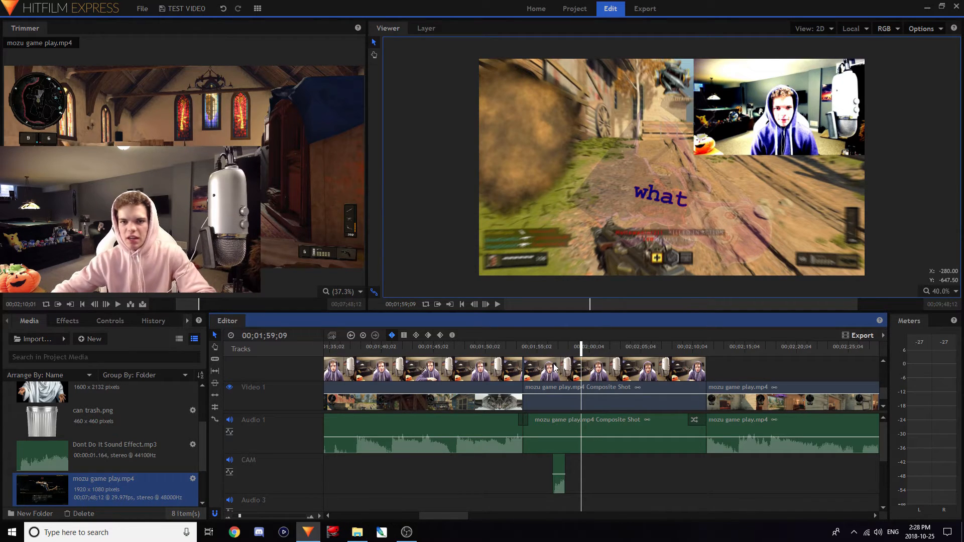
left_click(643, 393)
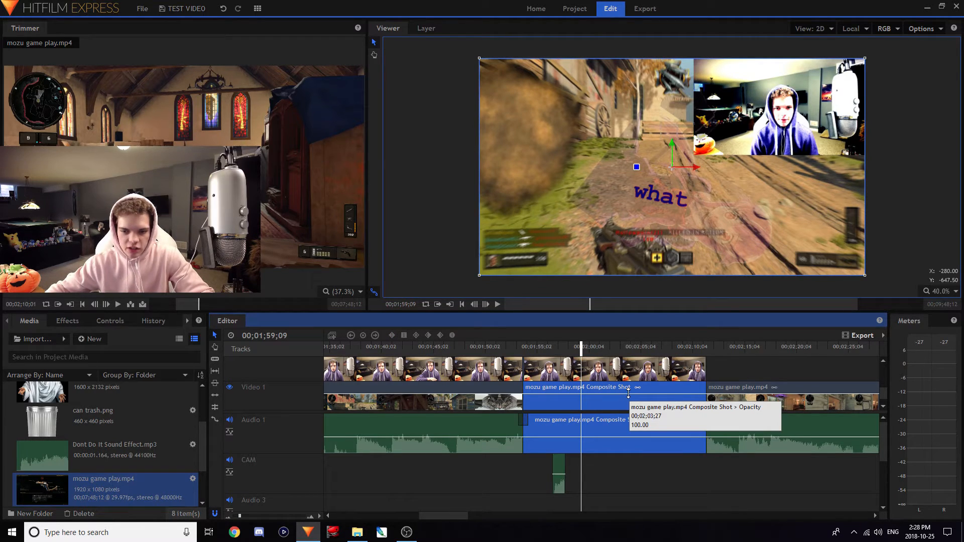
left_click_drag(628, 394, 651, 408)
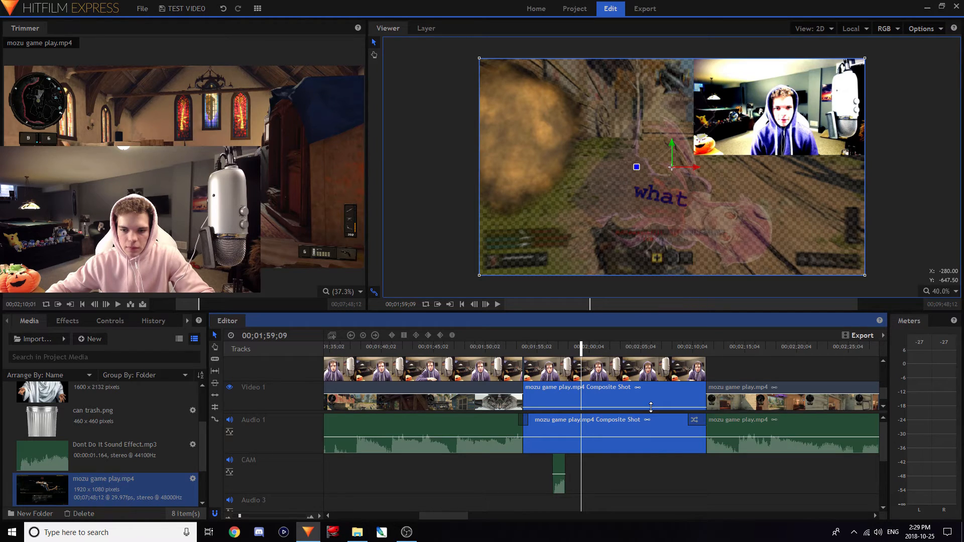
left_click(878, 202)
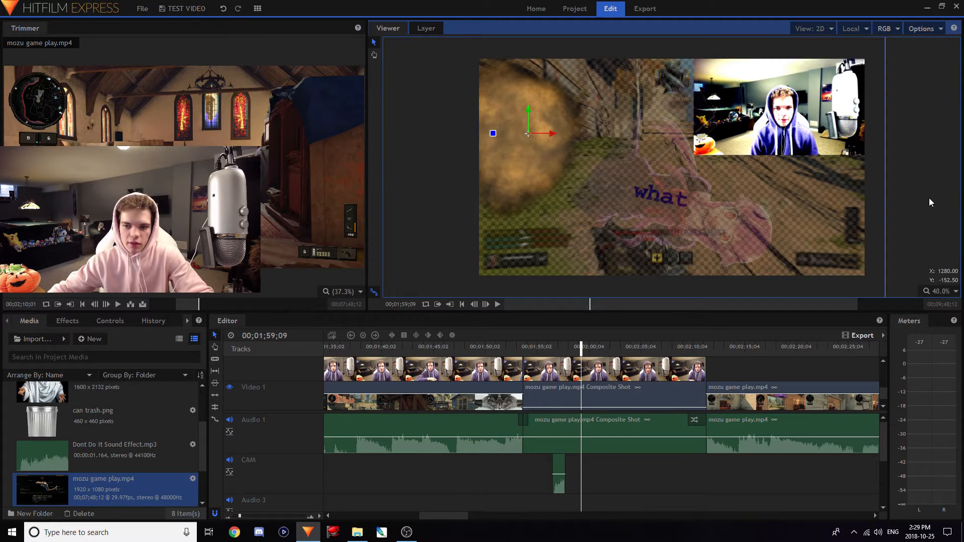
left_click(605, 346)
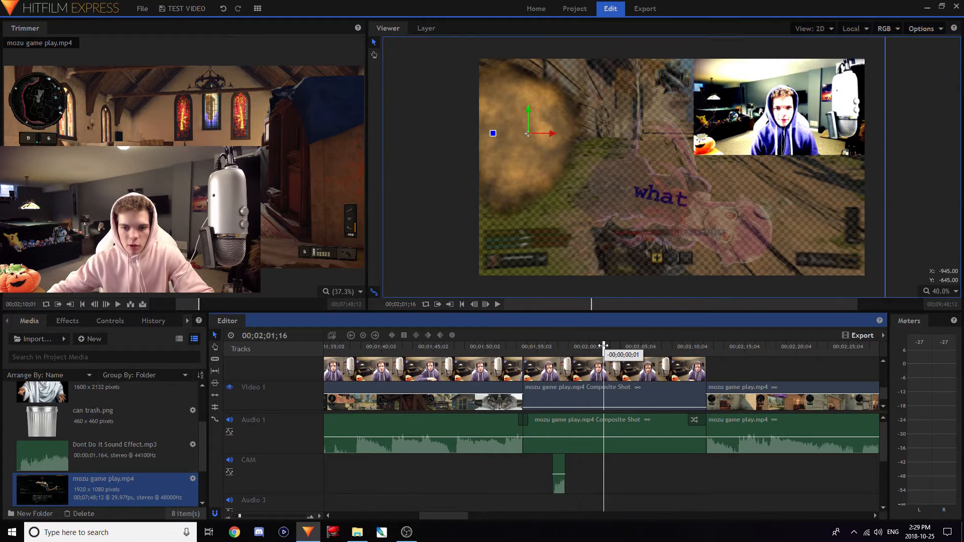
left_click(621, 346)
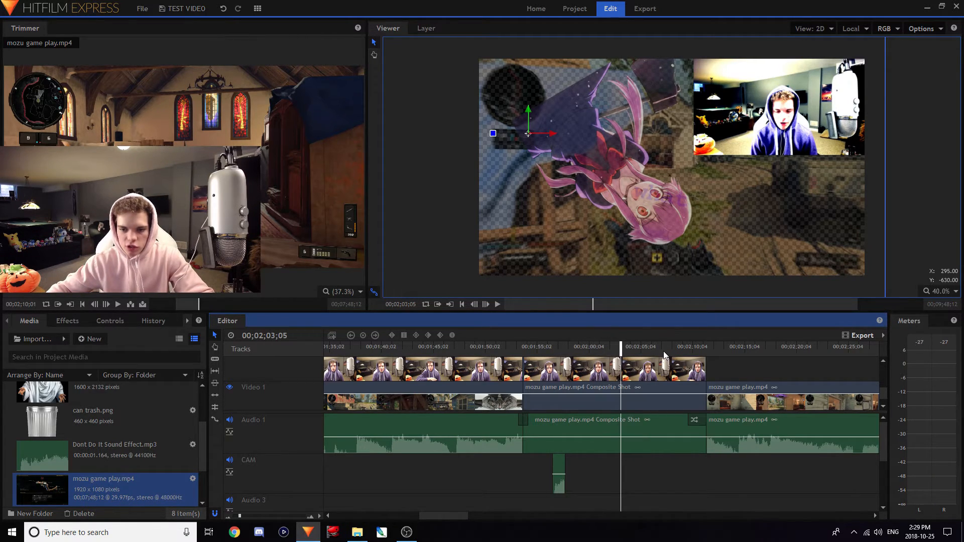
left_click(907, 222)
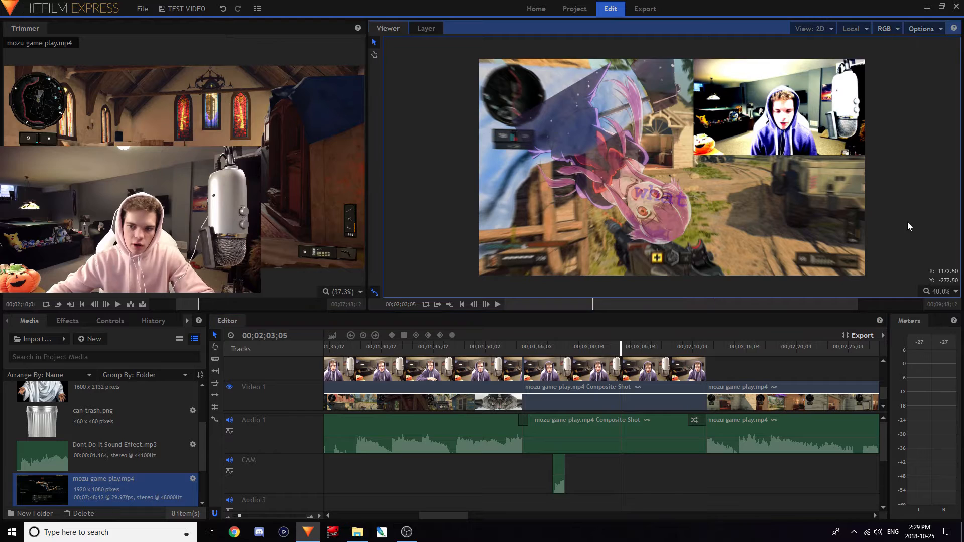
Play and scrub through the composite shot section to review the explosion, overlays and text.
left_click(511, 346)
key("space")
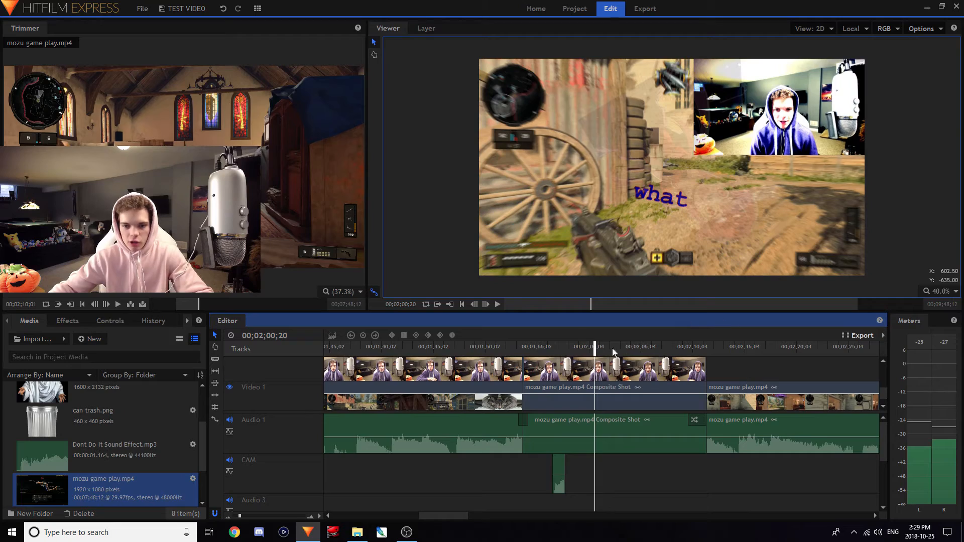
left_click_drag(593, 345, 621, 345)
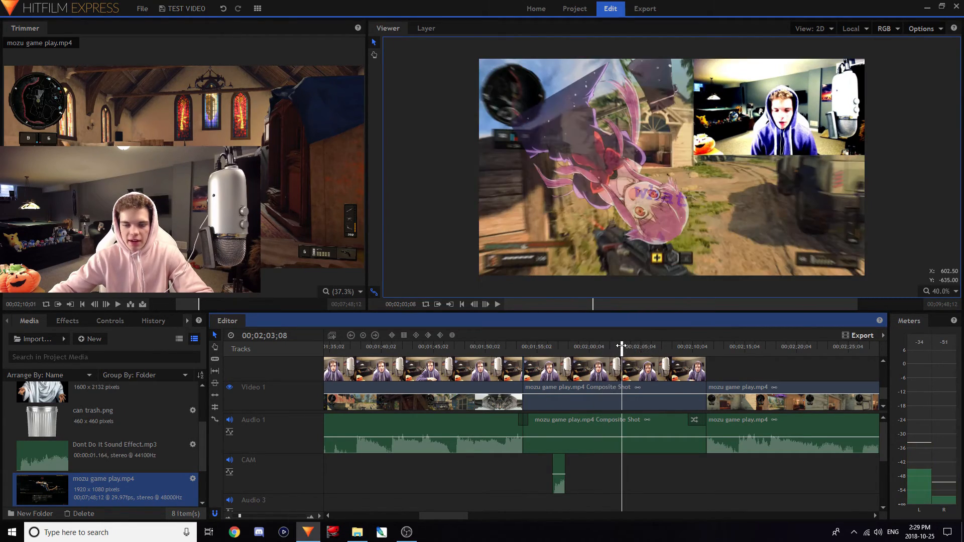
left_click(554, 346)
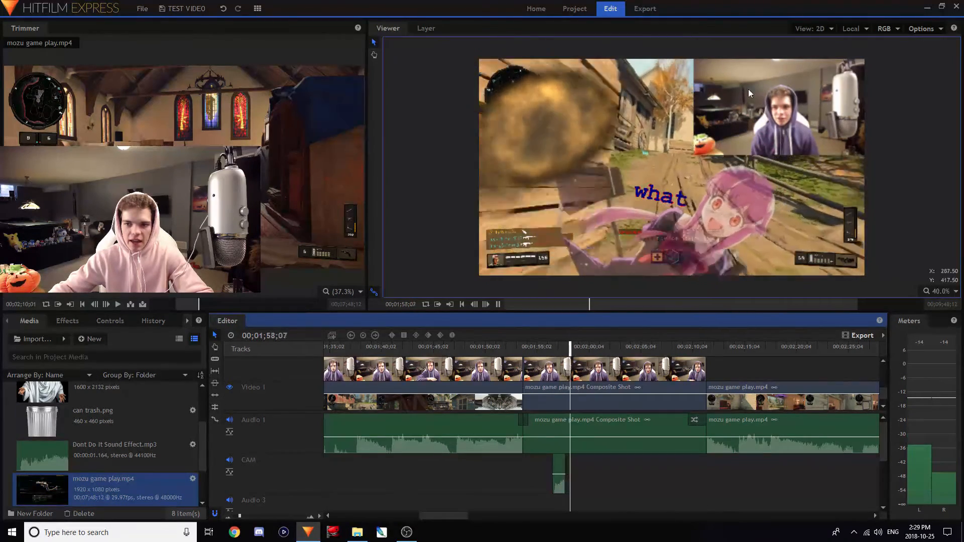
key("space")
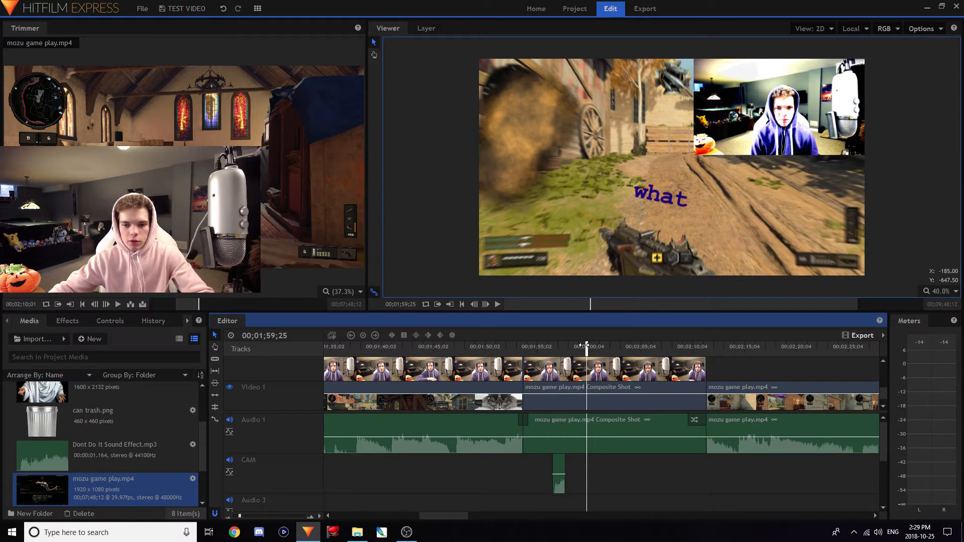
Scrub the timeline to 00;02;05;26 and examine the viewer's playback and paused quality options.
left_click_drag(583, 346, 649, 346)
left_click(924, 29)
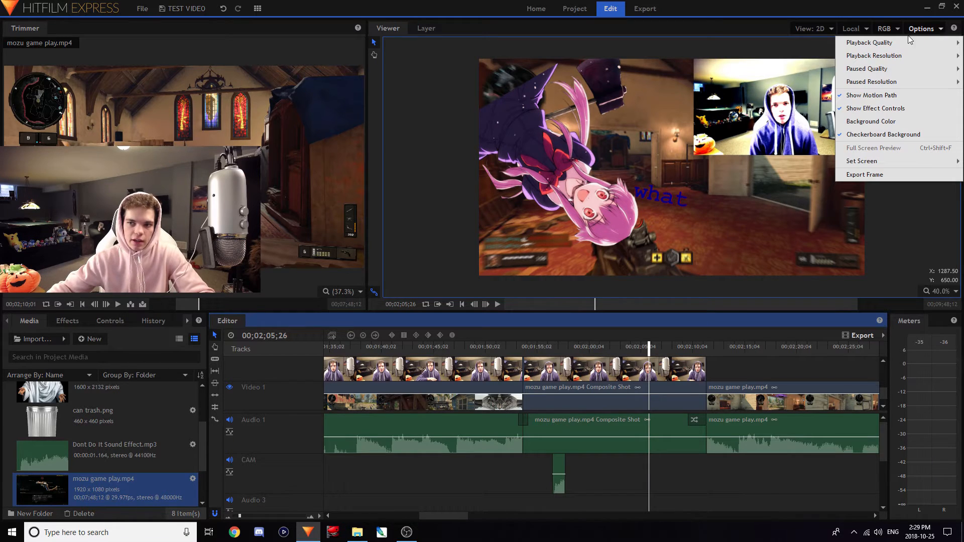
mouse_move(904, 60)
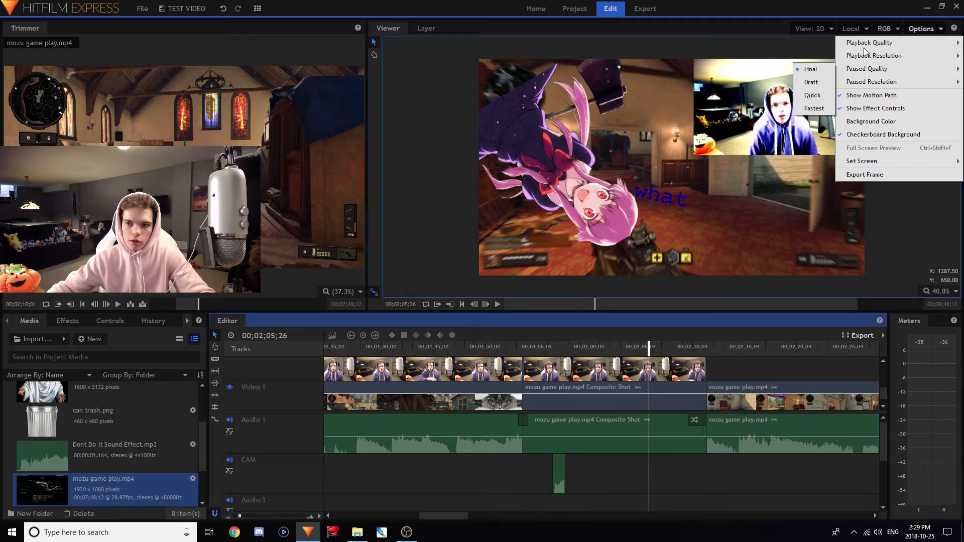
mouse_move(864, 72)
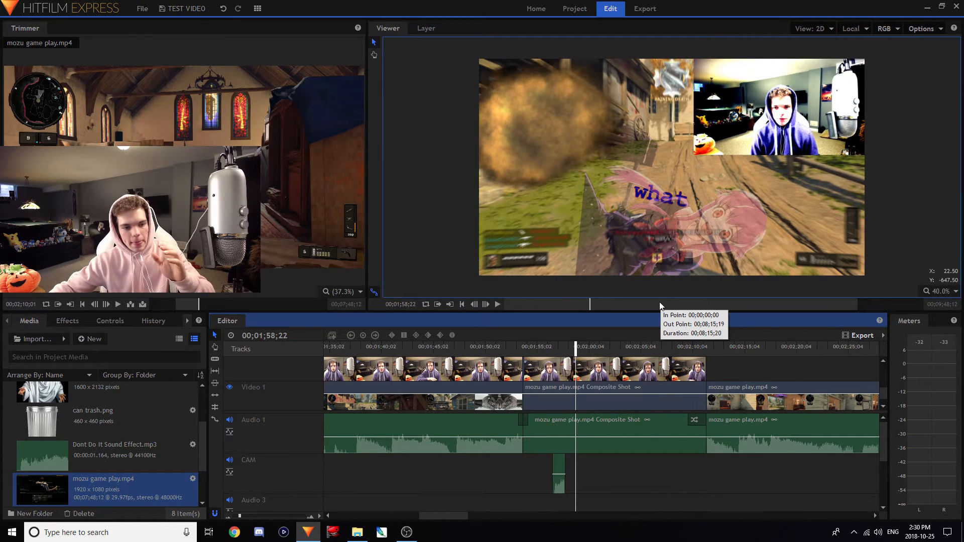
Add the timeline's contents to the export queue, remember the choice for the notice, and go to the Export screen.
left_click(857, 334)
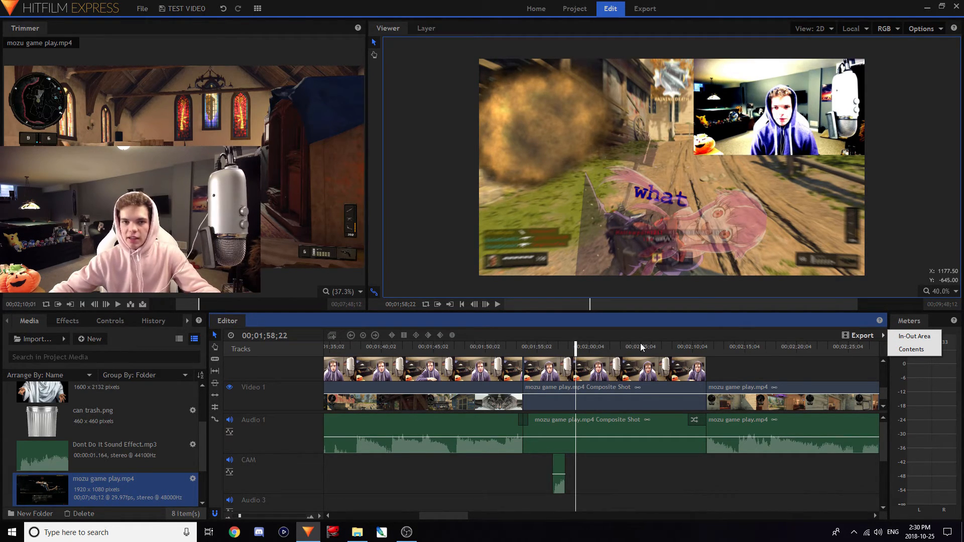
left_click(902, 350)
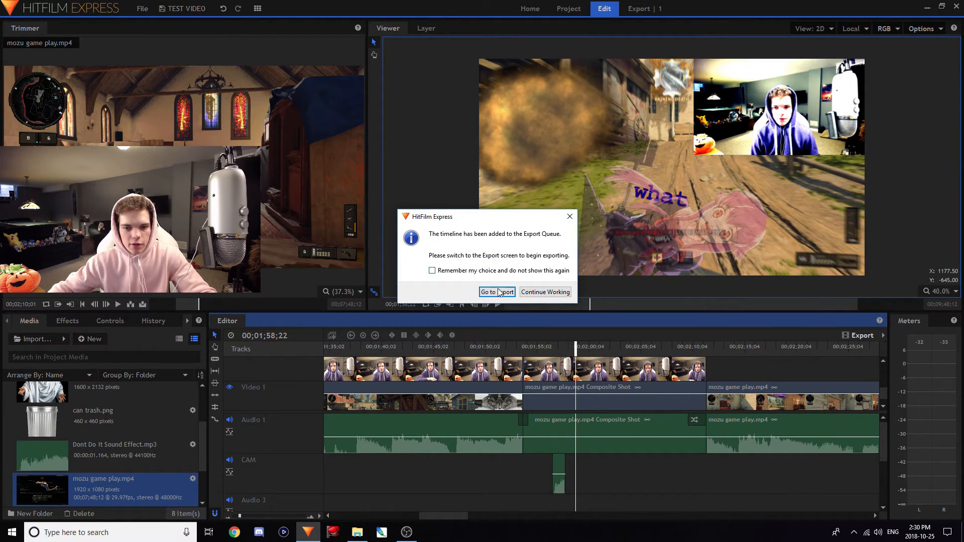
left_click(433, 271)
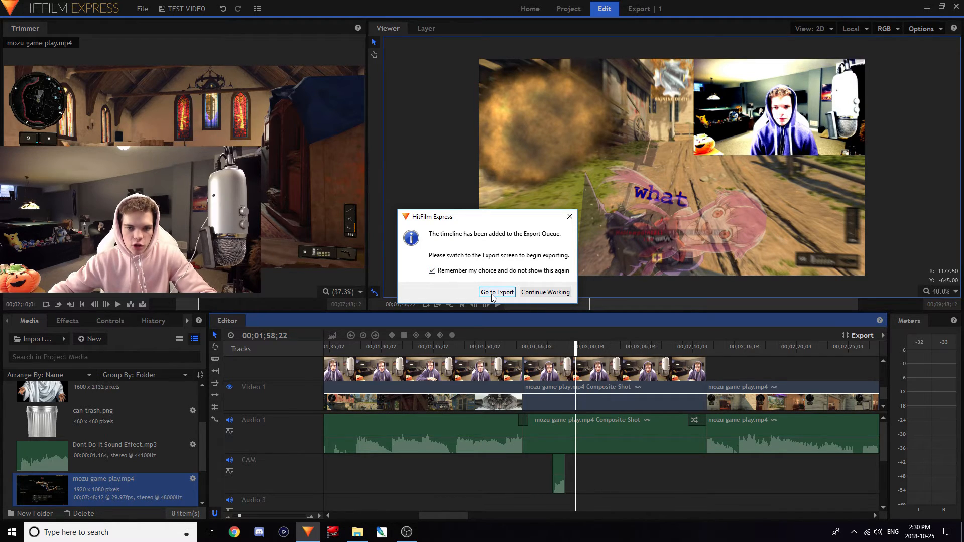
left_click(497, 291)
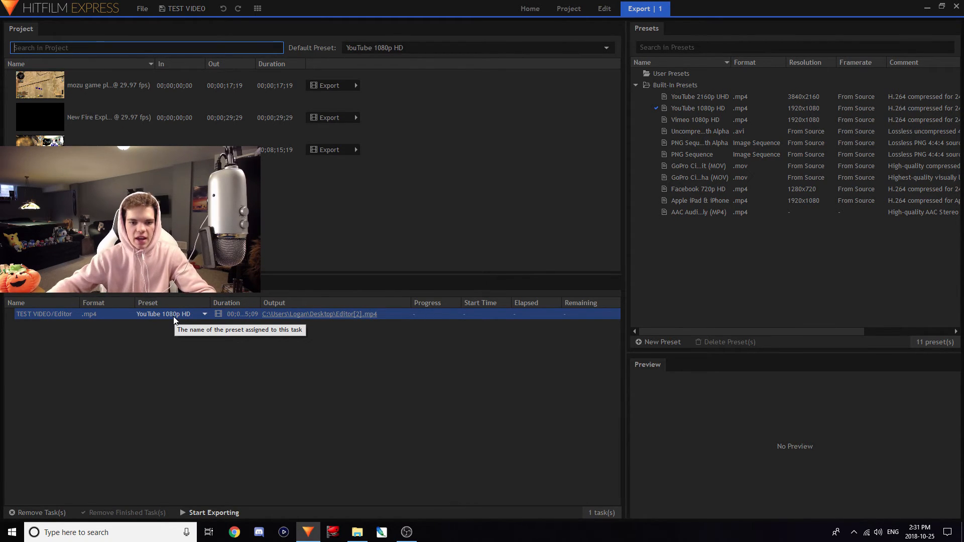
Set the queued task's output file to "thanks for 1700.mp4" on the Desktop and start exporting.
left_click(313, 311)
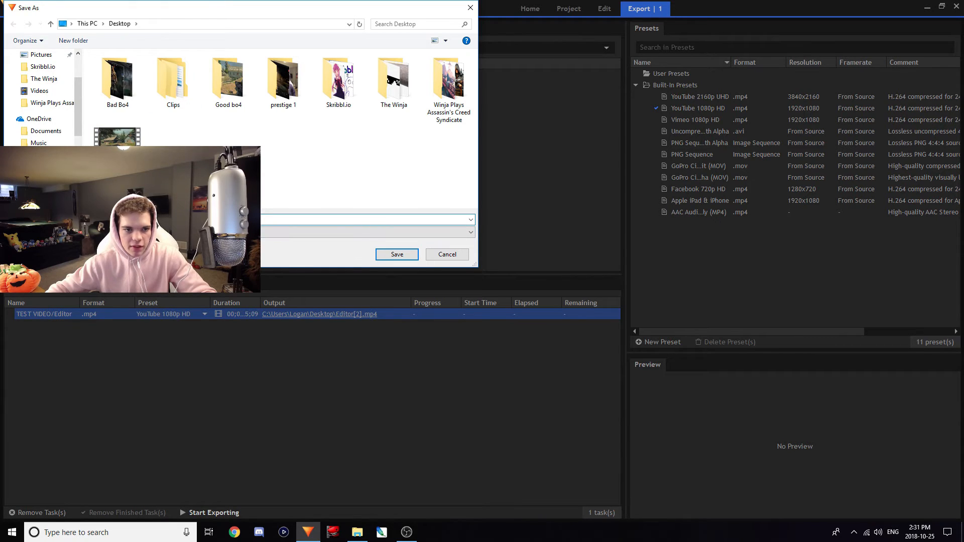
left_click(439, 254)
left_click(344, 314)
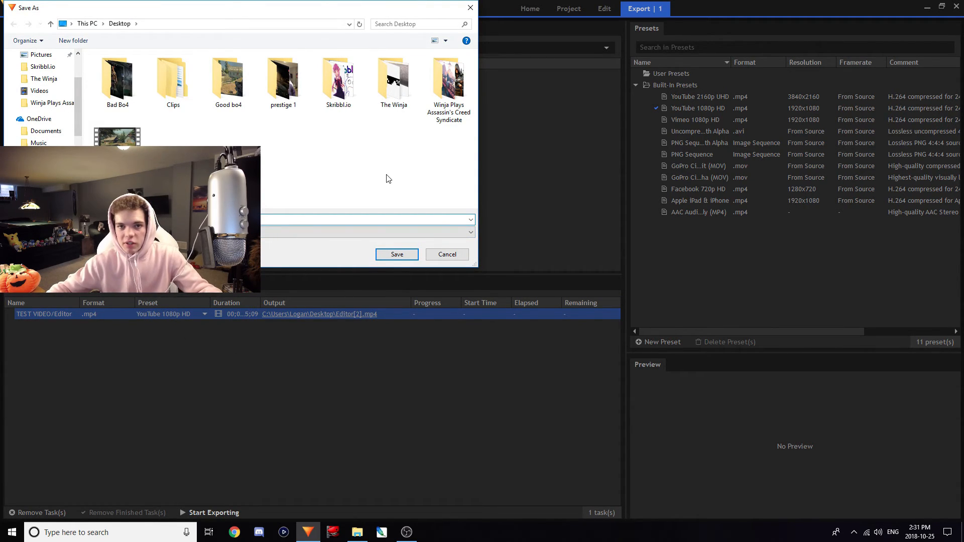
key("Return")
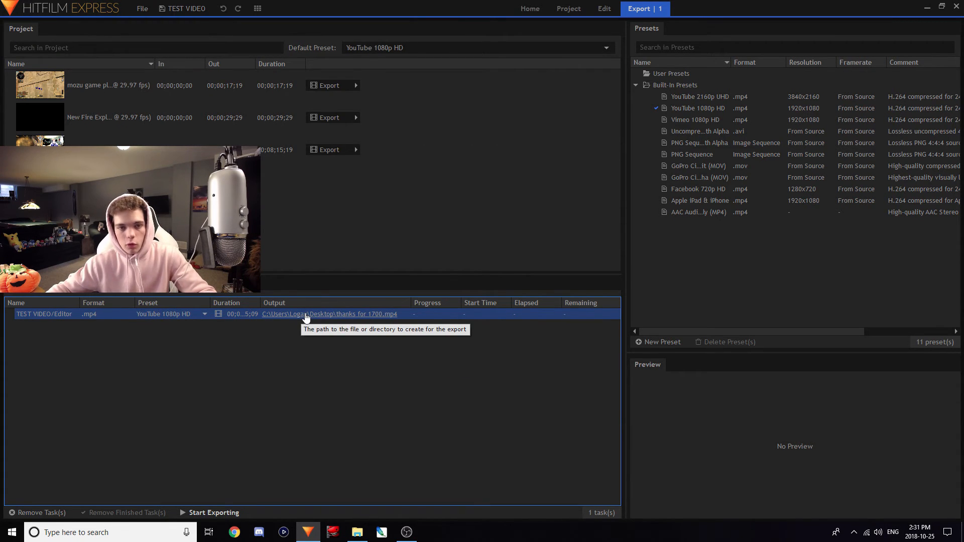
left_click(199, 513)
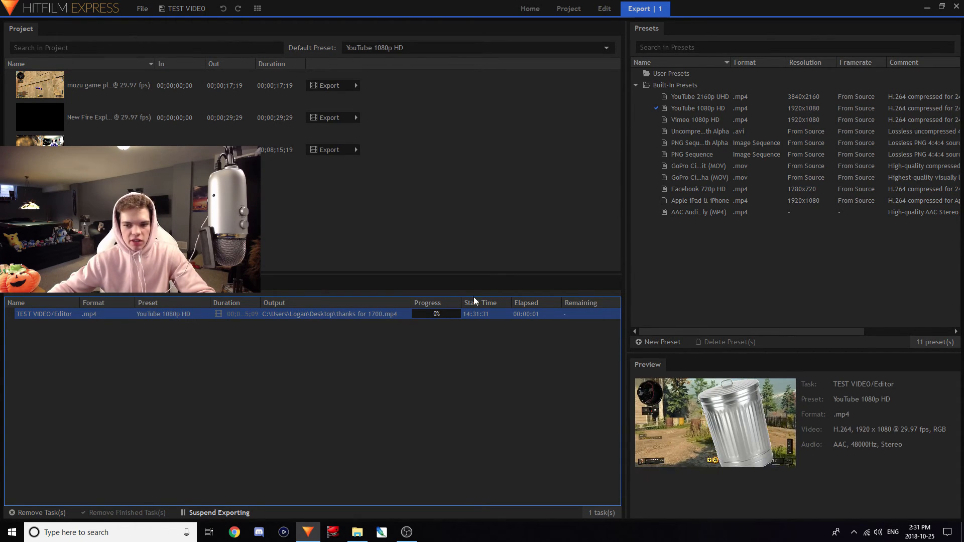